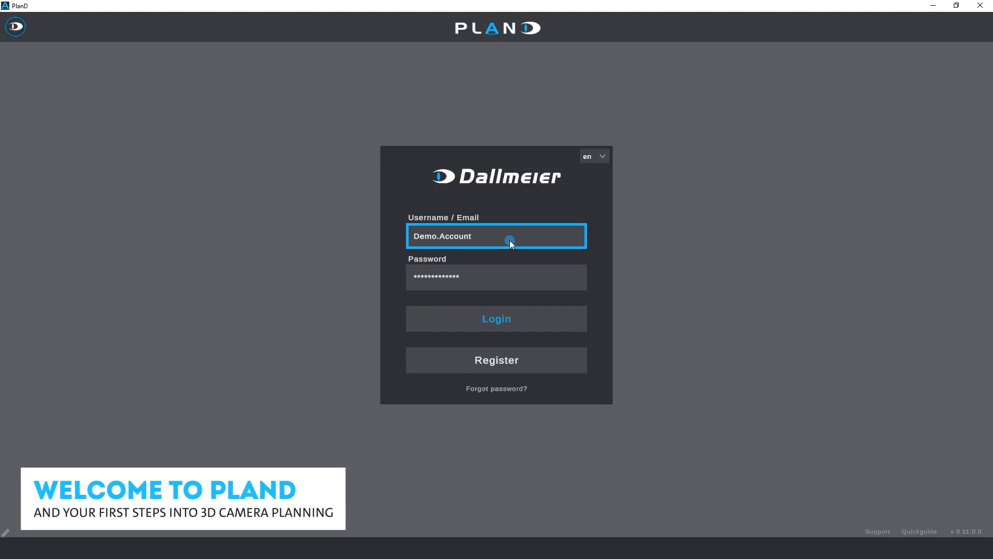
Switch the login form's language to German and back to English, and log in with the prefilled credentials.
{"action": "left_click", "coordinate": [508, 274]}
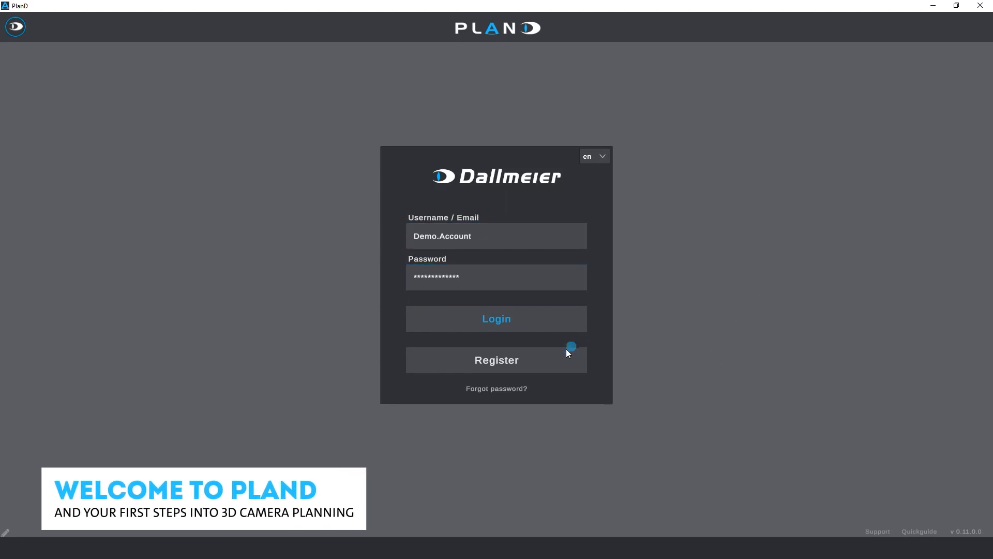
{"action": "left_click", "coordinate": [602, 156]}
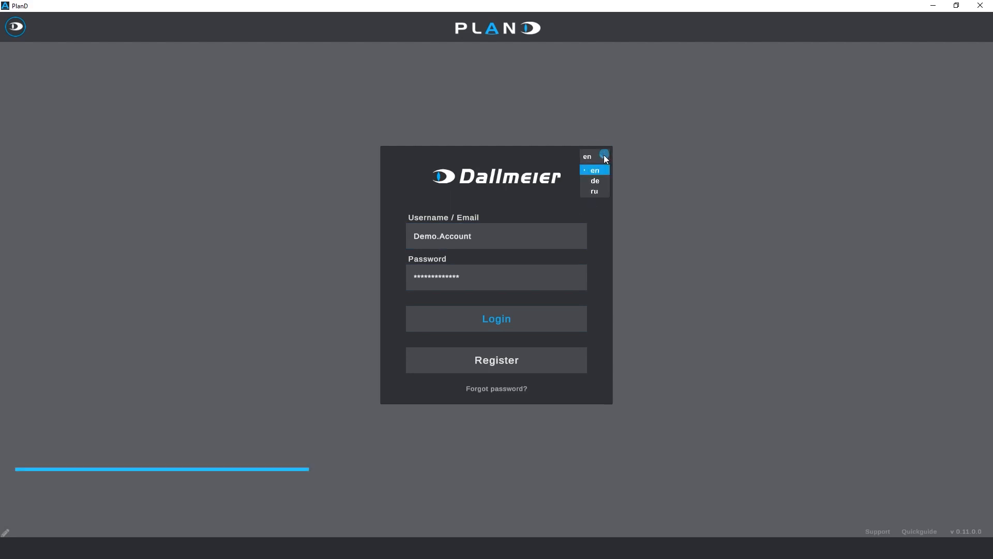
{"action": "left_click", "coordinate": [600, 182]}
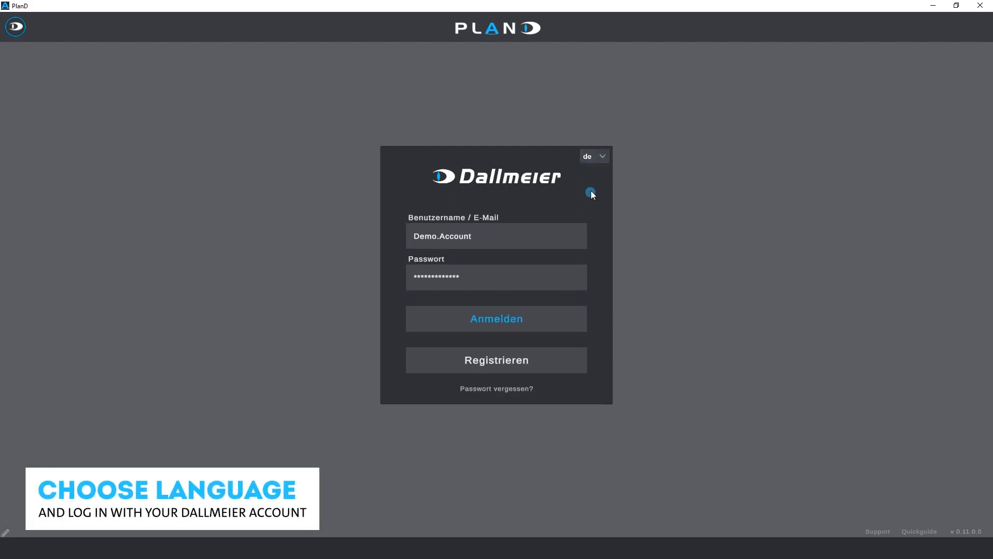
{"action": "left_click", "coordinate": [601, 158]}
{"action": "left_click", "coordinate": [600, 170]}
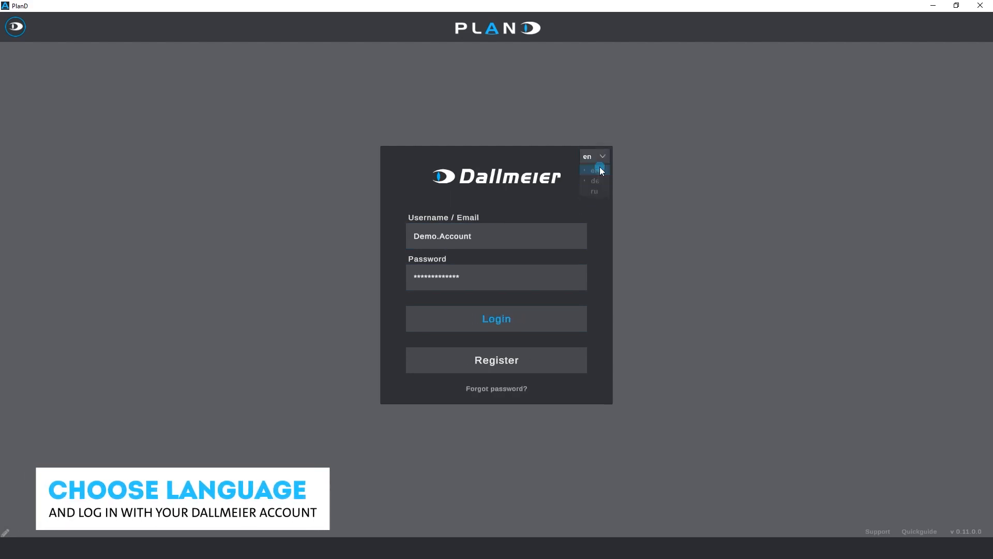
{"action": "left_click", "coordinate": [536, 322]}
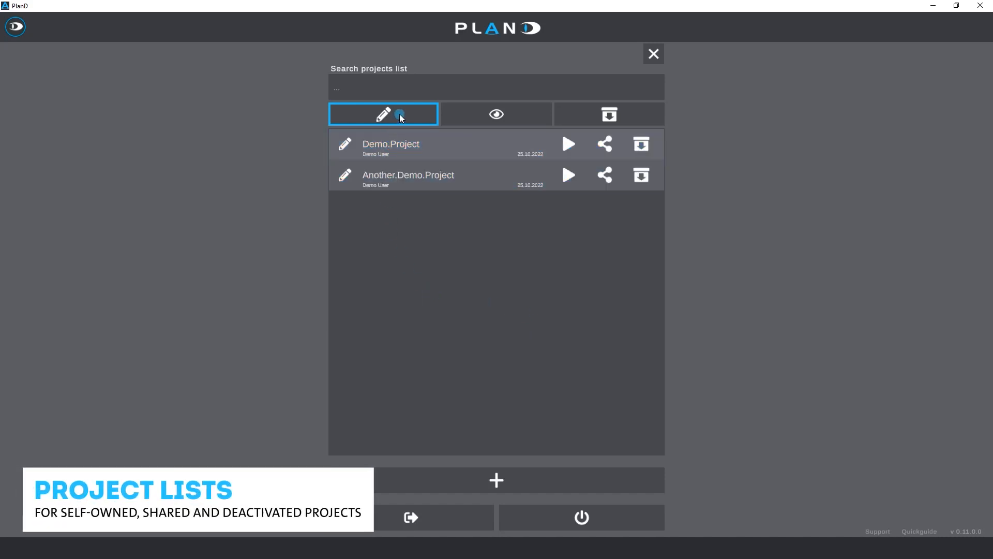
View the shared and archived project lists and return to the list of self-owned projects.
{"action": "left_click", "coordinate": [471, 117]}
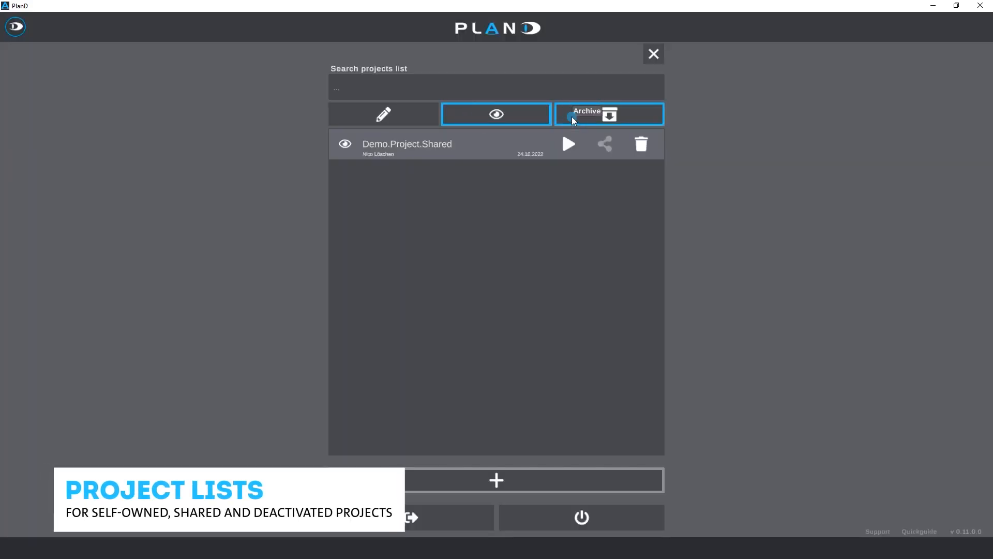
{"action": "left_click", "coordinate": [572, 119]}
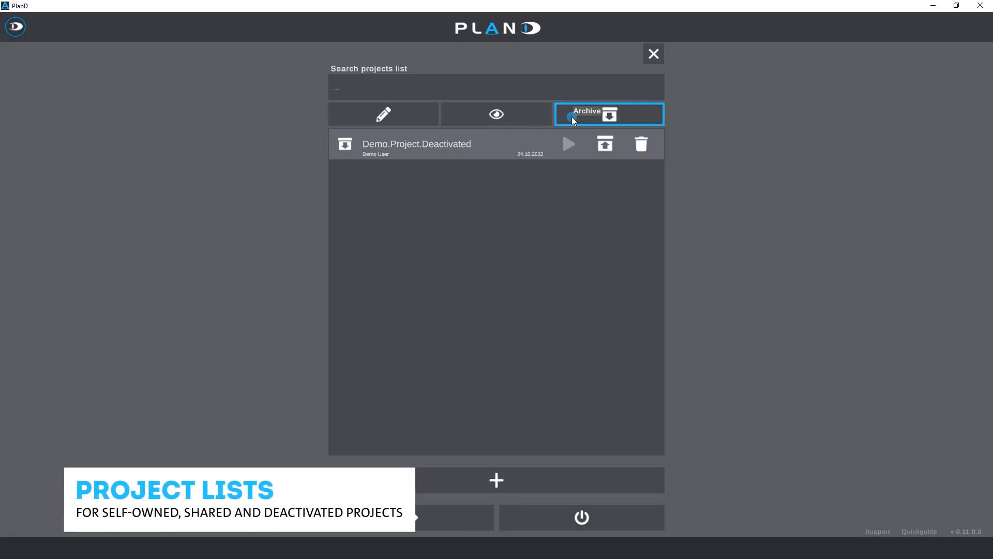
{"action": "left_click", "coordinate": [412, 113]}
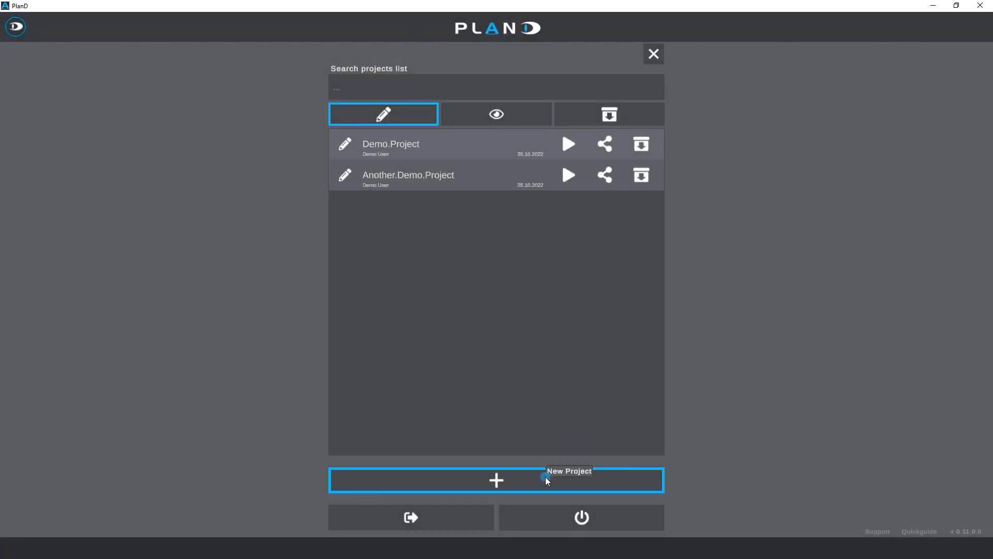
Create a new project named Demo and choose to draw its plan from scratch.
{"action": "left_click", "coordinate": [547, 480]}
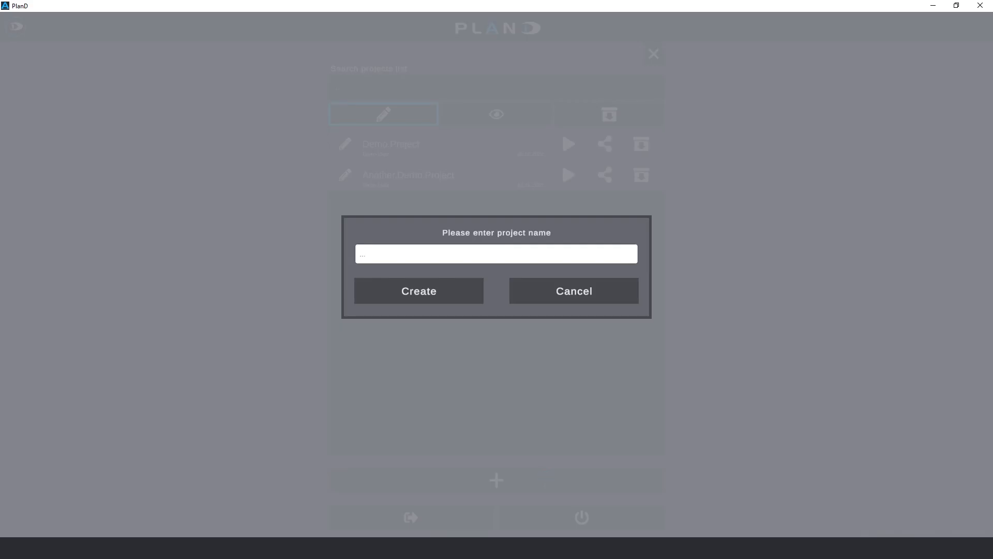
{"action": "left_click", "coordinate": [387, 252]}
{"action": "type", "text": "Demo"}
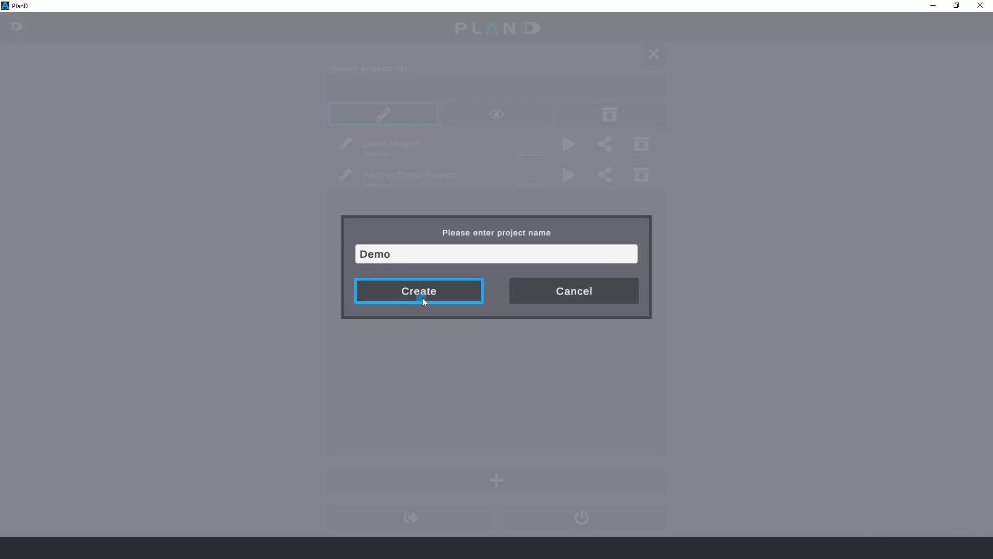
{"action": "left_click", "coordinate": [438, 292]}
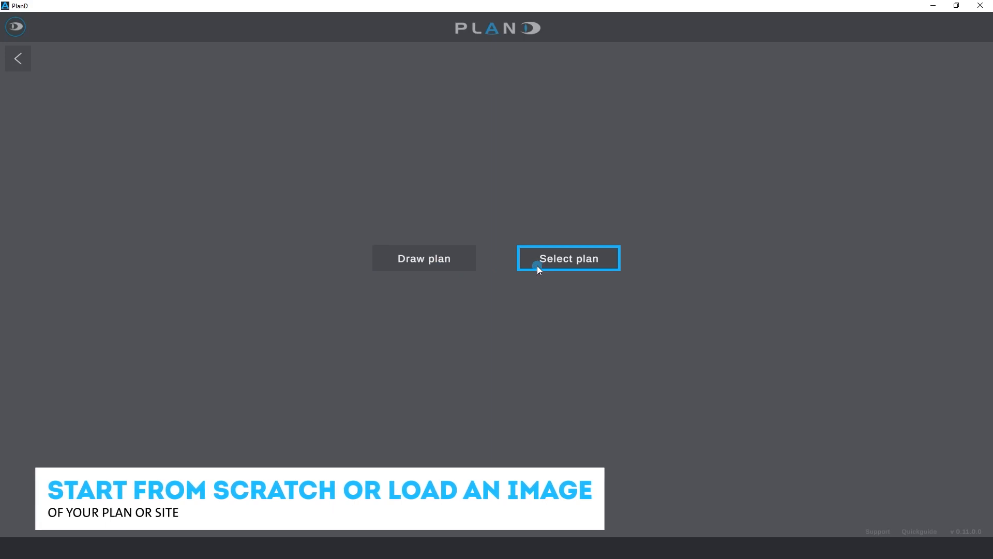
{"action": "left_click", "coordinate": [442, 266]}
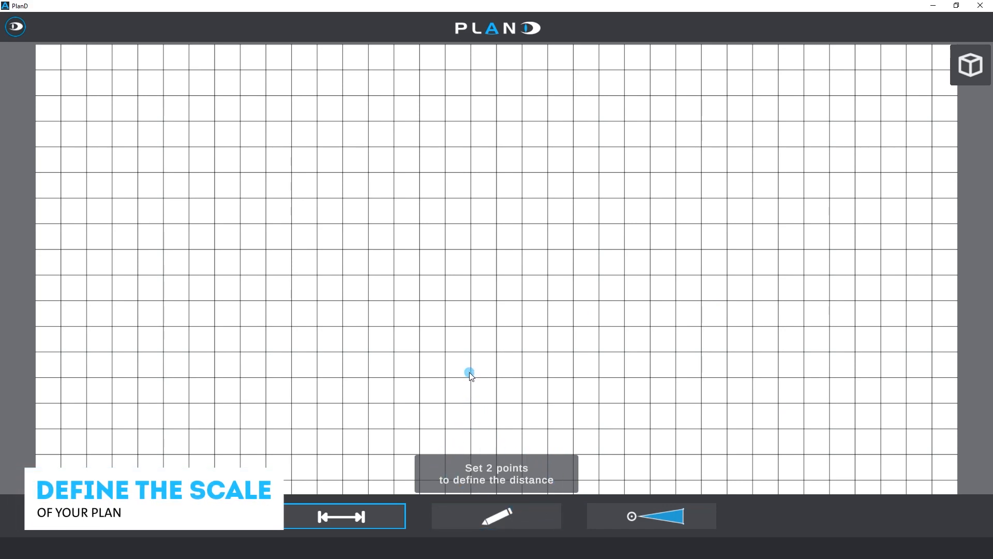
Define the plan's scale by marking a horizontal distance of three grid squares and setting it to 30 m.
{"action": "left_click", "coordinate": [471, 352]}
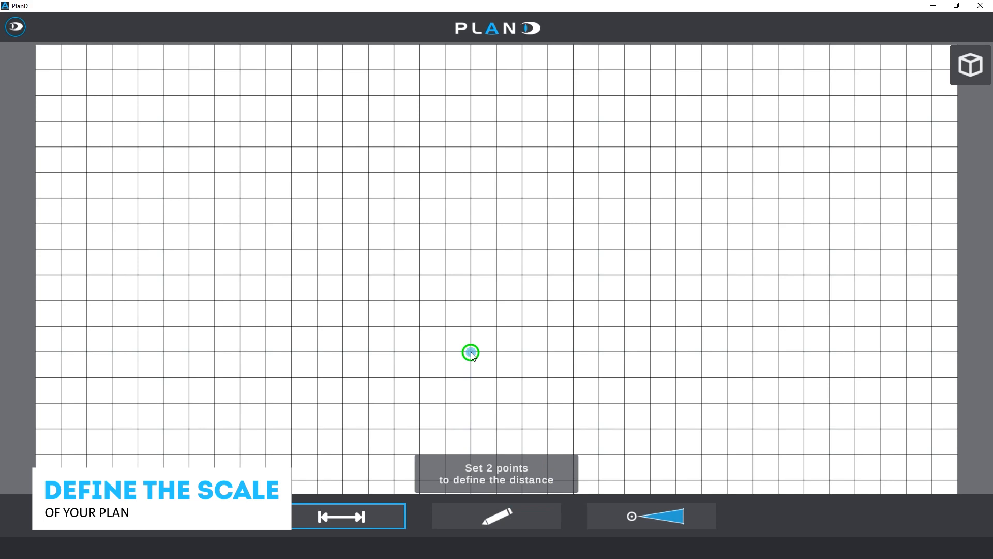
{"action": "left_click", "coordinate": [547, 354]}
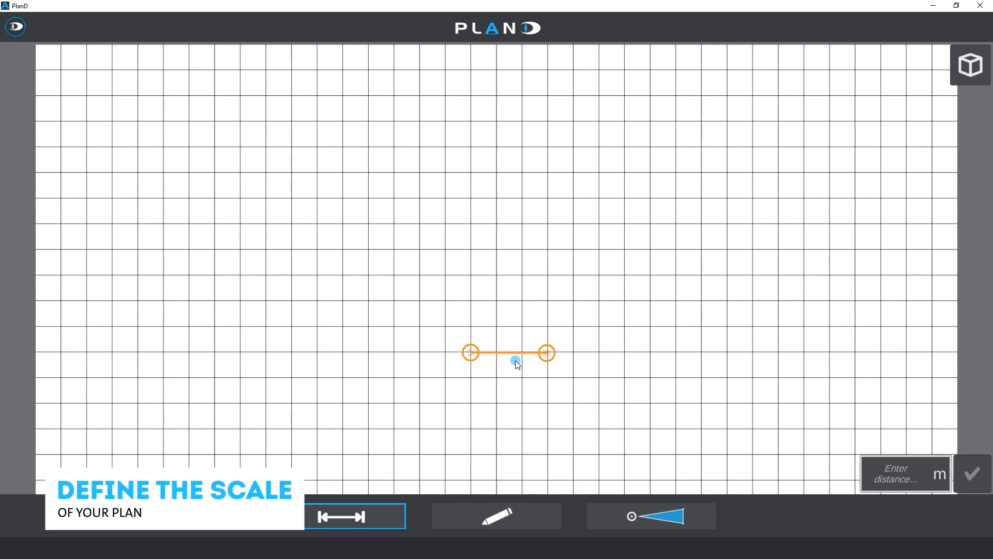
{"action": "scroll", "coordinate": [508, 355], "scroll_direction": "up", "scroll_amount": 3}
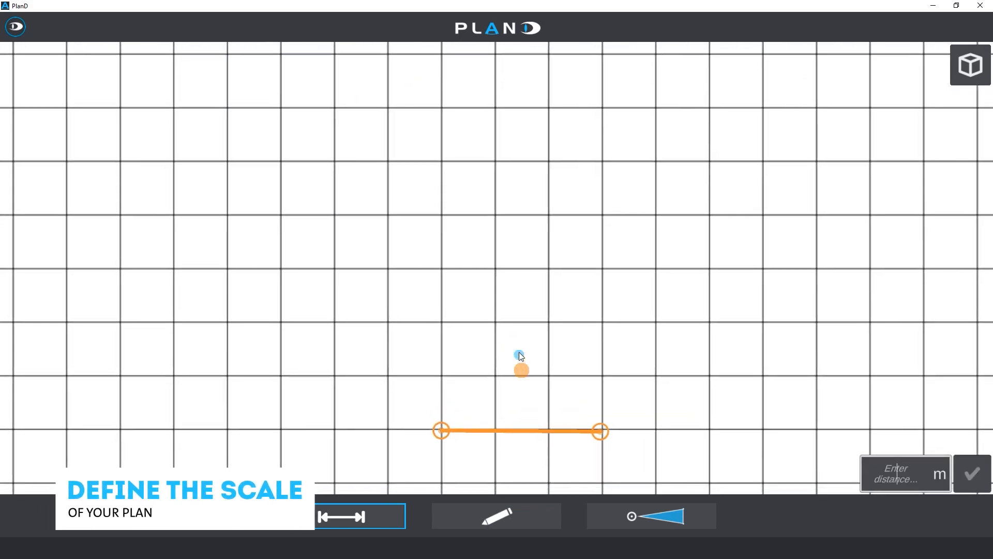
{"action": "left_click_drag", "start_coordinate": [519, 355], "coordinate": [517, 306]}
{"action": "mouse_move", "coordinate": [606, 381]}
{"action": "left_mouse_down"}
{"action": "mouse_move", "coordinate": [588, 310]}
{"action": "mouse_move", "coordinate": [519, 385]}
{"action": "mouse_move", "coordinate": [612, 372]}
{"action": "mouse_move", "coordinate": [606, 387]}
{"action": "left_mouse_up"}
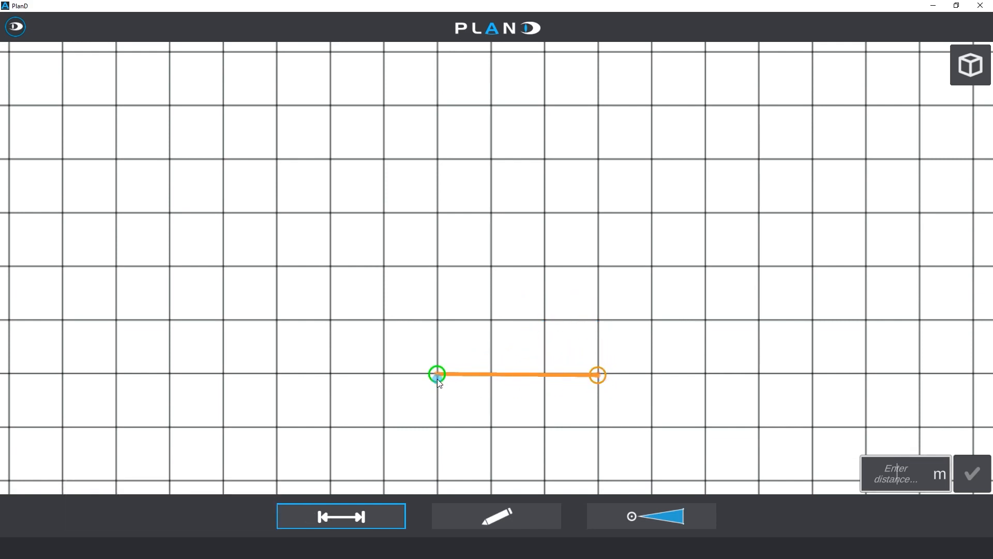
{"action": "left_click", "coordinate": [894, 471]}
{"action": "type", "text": "30"}
{"action": "left_click", "coordinate": [974, 475]}
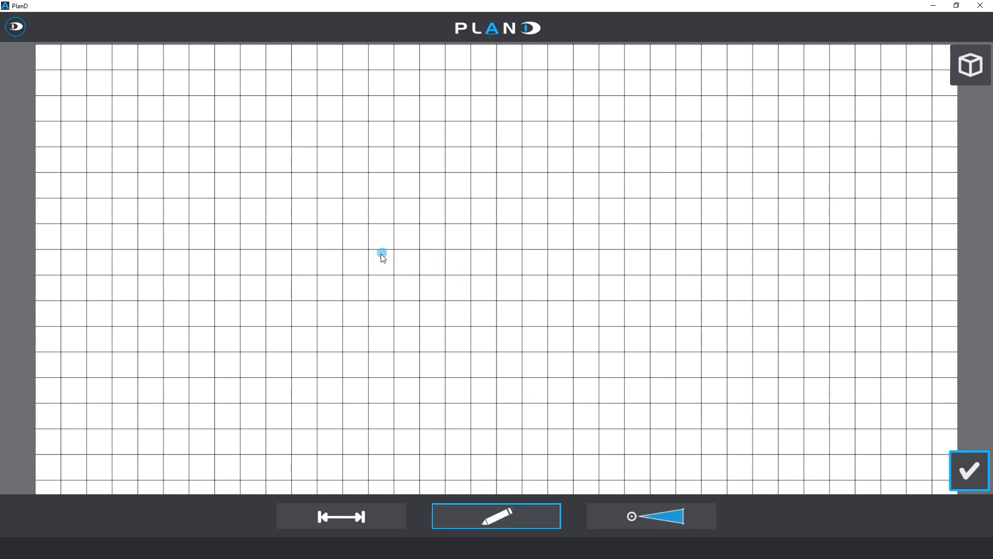
Draw a pillar on a grid intersection left of the plan's centre, with a 412 cm diameter and 700 cm height.
{"action": "left_click", "coordinate": [368, 224]}
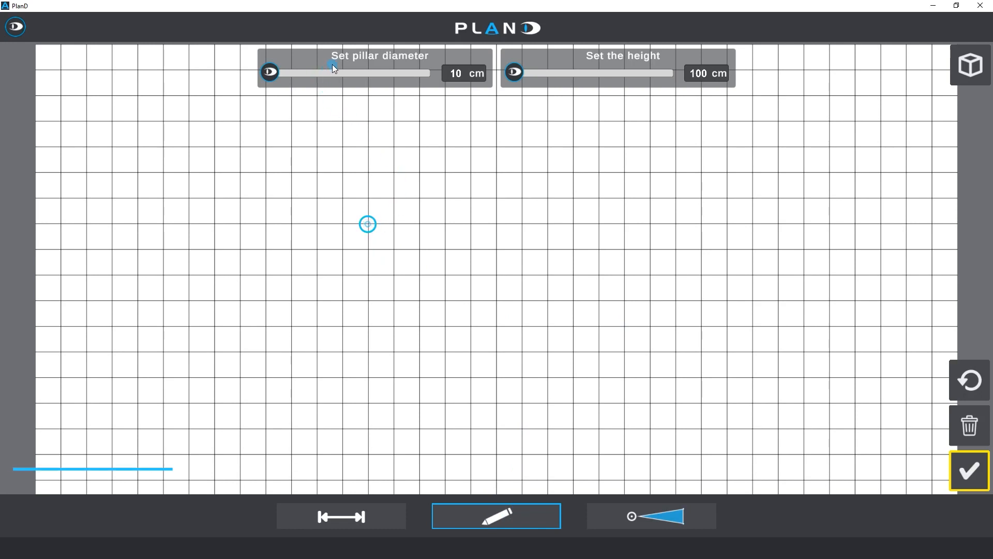
{"action": "left_click", "coordinate": [456, 71]}
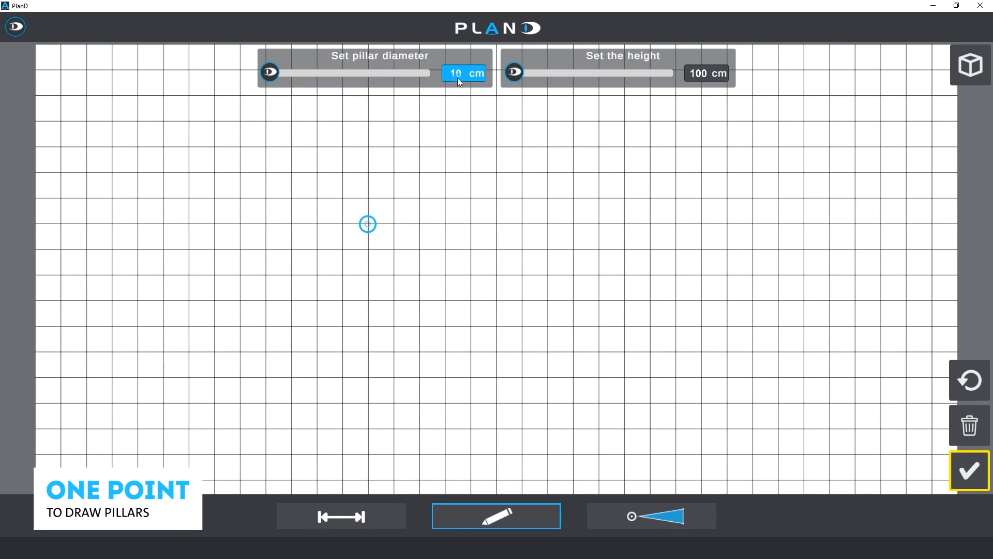
{"action": "left_click_drag", "start_coordinate": [269, 72], "coordinate": [302, 76]}
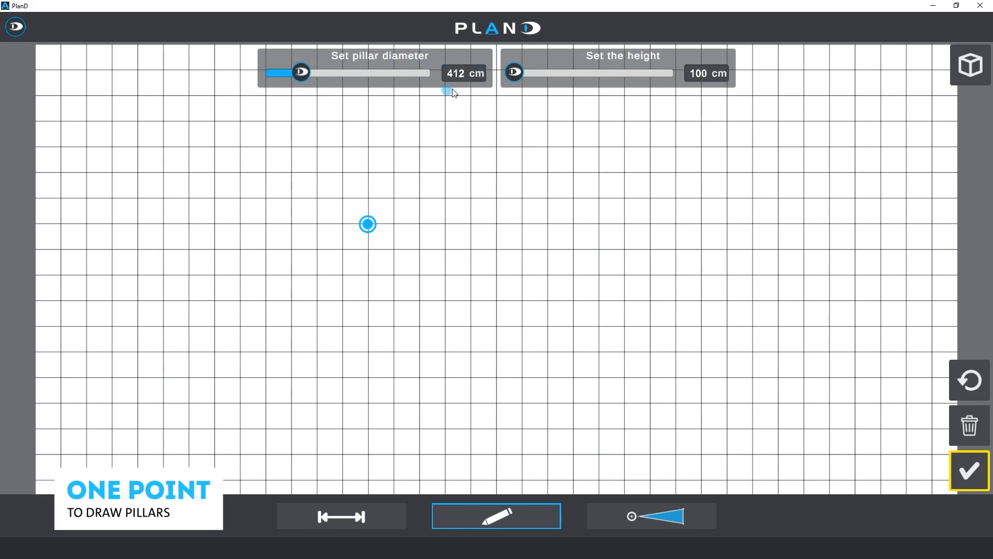
{"action": "left_click_drag", "start_coordinate": [513, 74], "coordinate": [538, 73]}
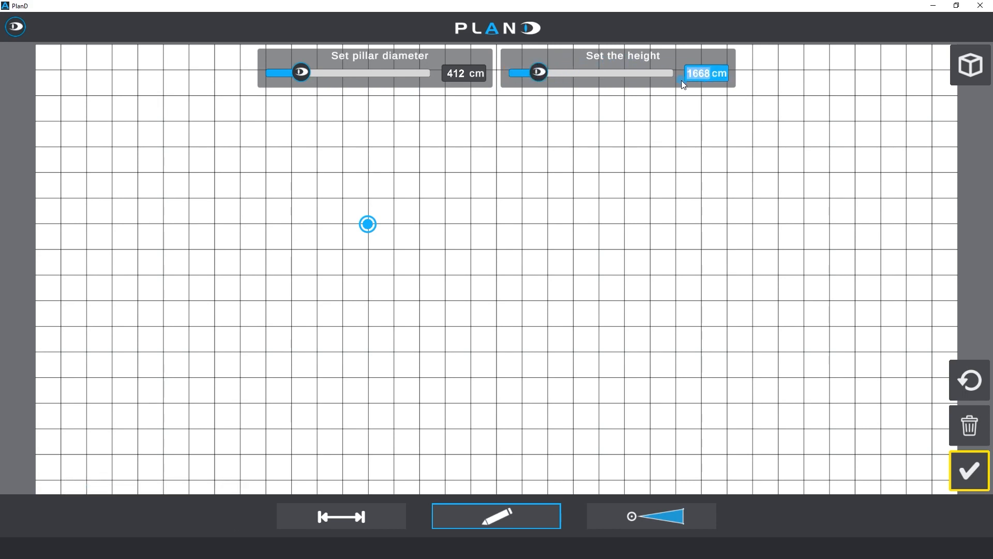
{"action": "type", "text": "00"}
{"action": "key", "text": "Return"}
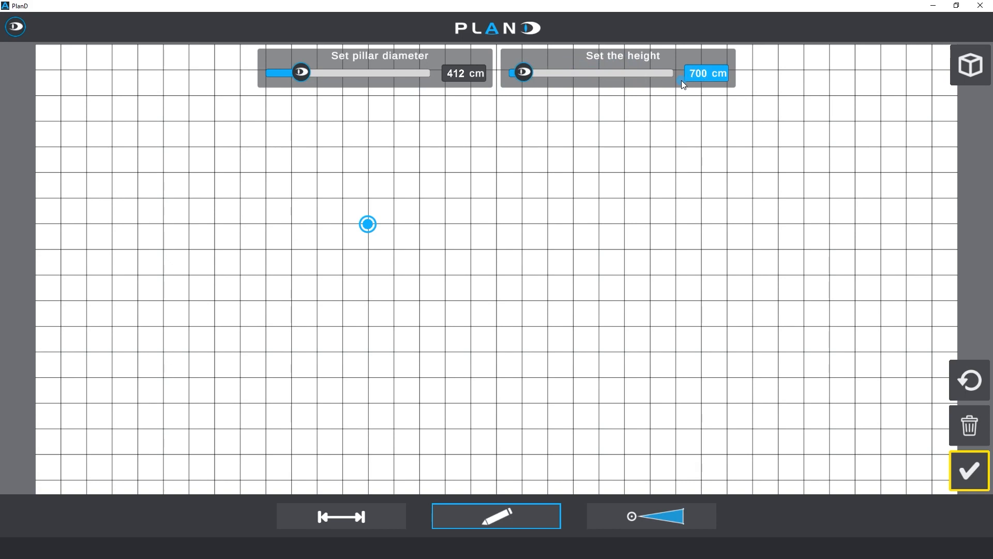
{"action": "left_click", "coordinate": [968, 471]}
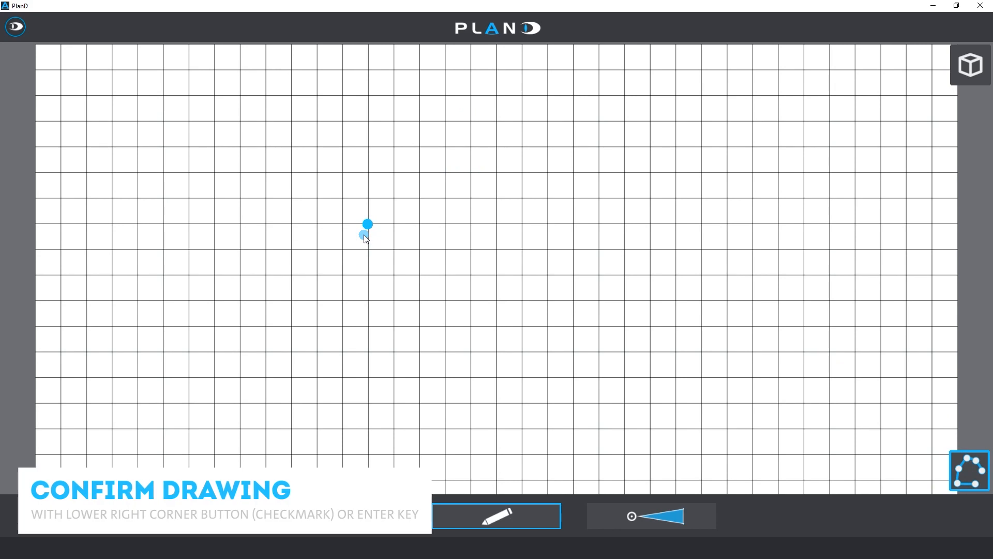
Add three more pillars to the right of the first one, in the same row and spaced three grid squares apart.
{"action": "left_click", "coordinate": [445, 225]}
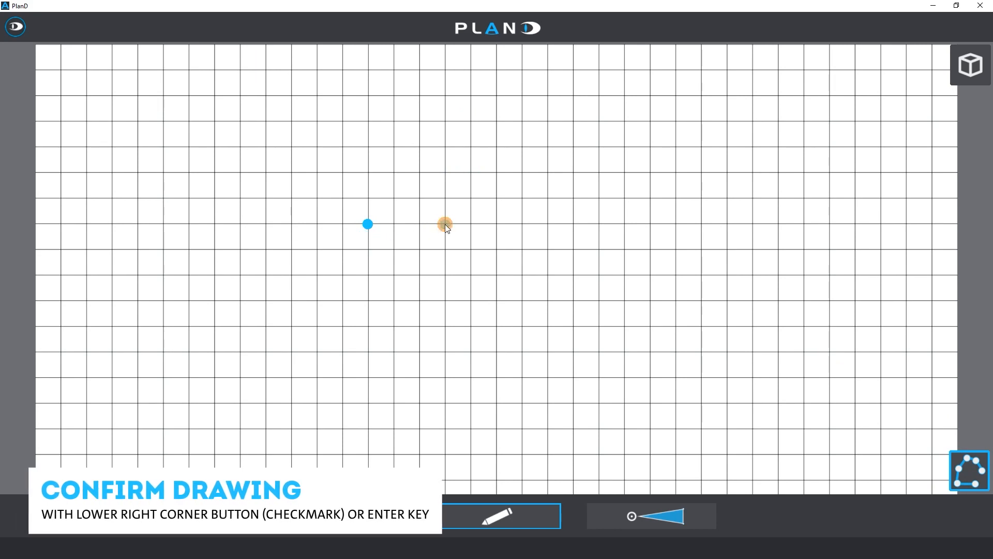
{"action": "left_click", "coordinate": [968, 475]}
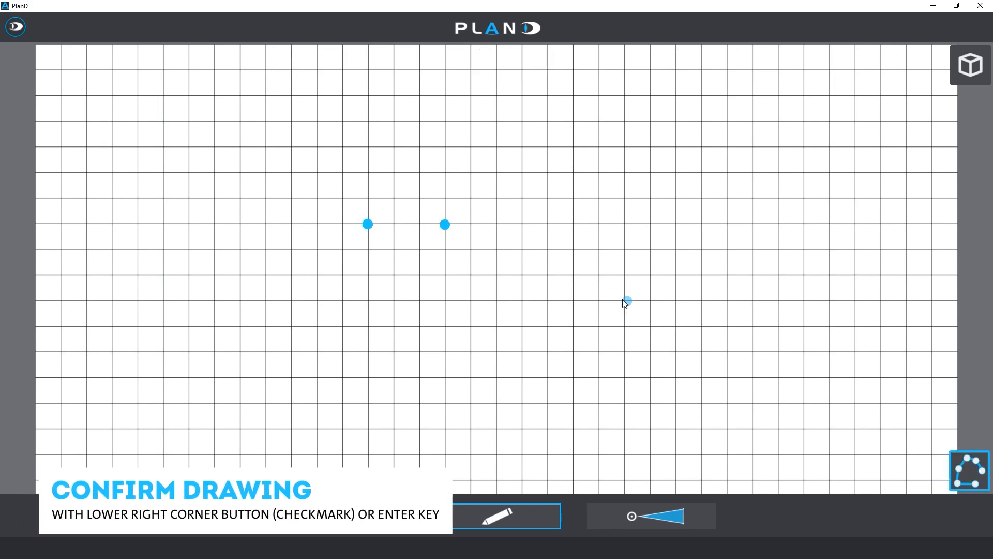
{"action": "left_click", "coordinate": [521, 225]}
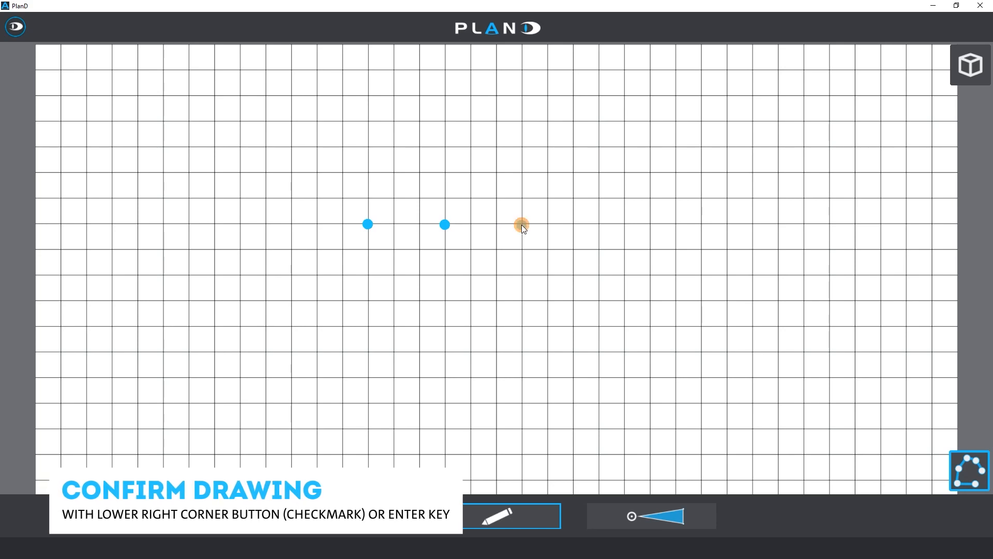
{"action": "key", "text": "Return"}
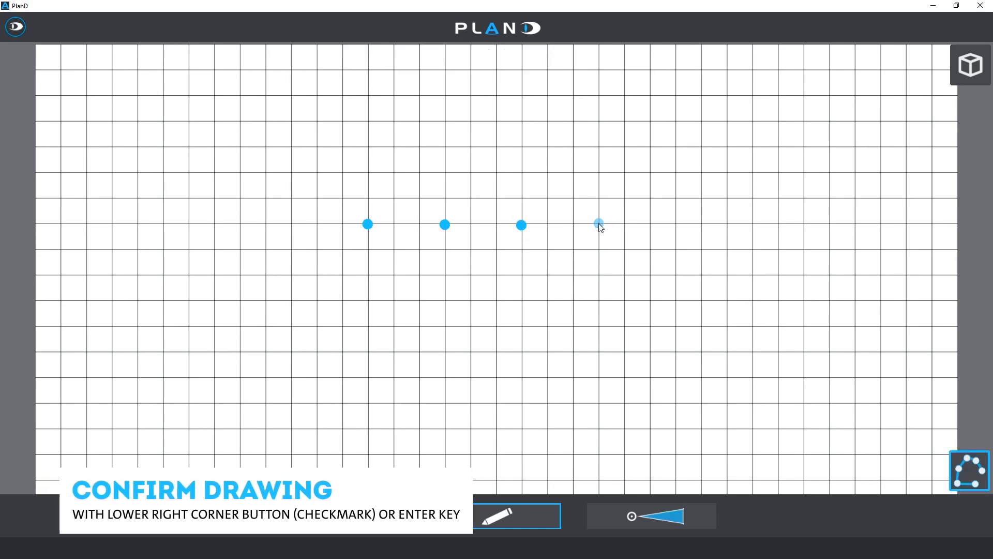
{"action": "left_click", "coordinate": [599, 225]}
{"action": "key", "text": "Return"}
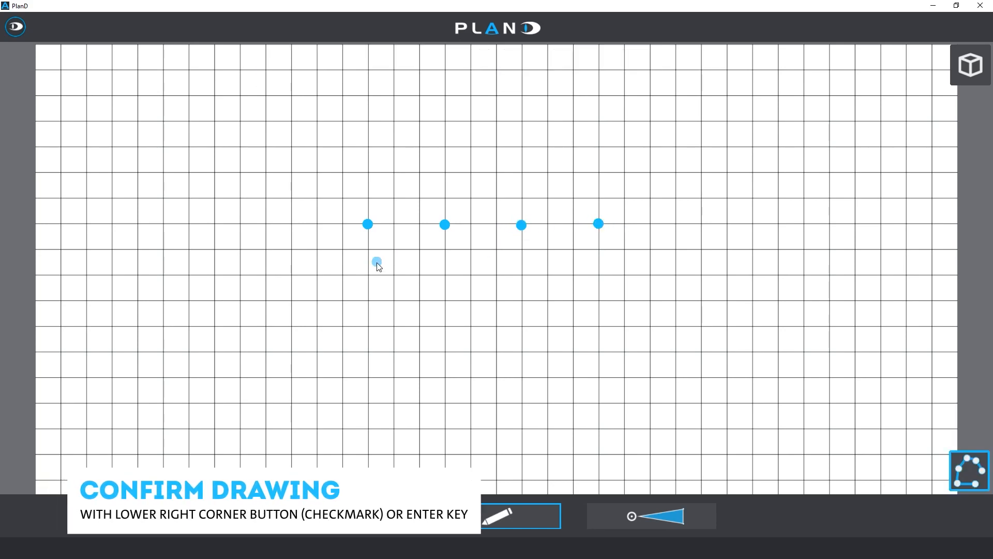
Add a second row of four pillars three grid squares below the first row, aligned with its pillars.
{"action": "left_click", "coordinate": [369, 302]}
{"action": "key", "text": "Return"}
{"action": "left_click", "coordinate": [446, 303]}
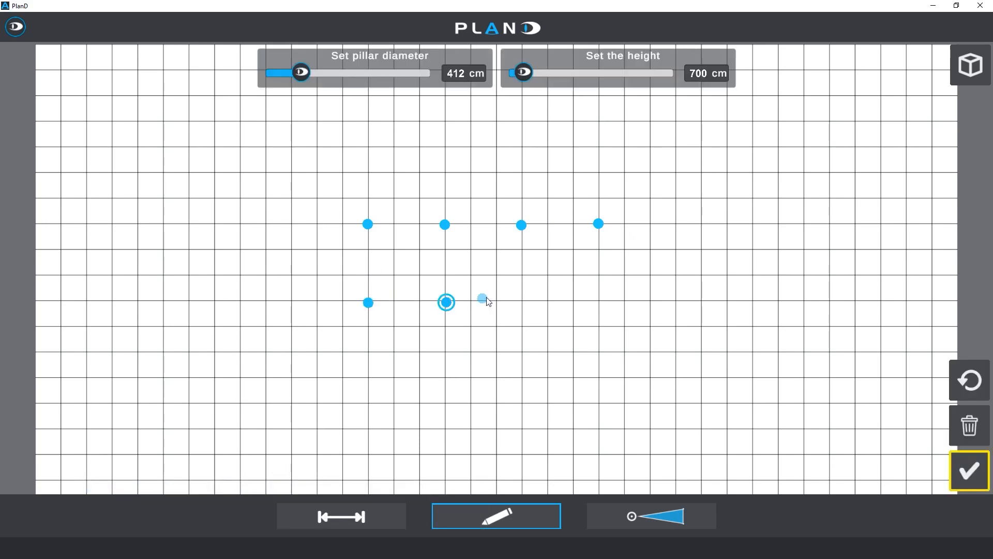
{"action": "key", "text": "Return"}
{"action": "left_click", "coordinate": [522, 302]}
{"action": "key", "text": "Return"}
{"action": "left_click", "coordinate": [599, 303]}
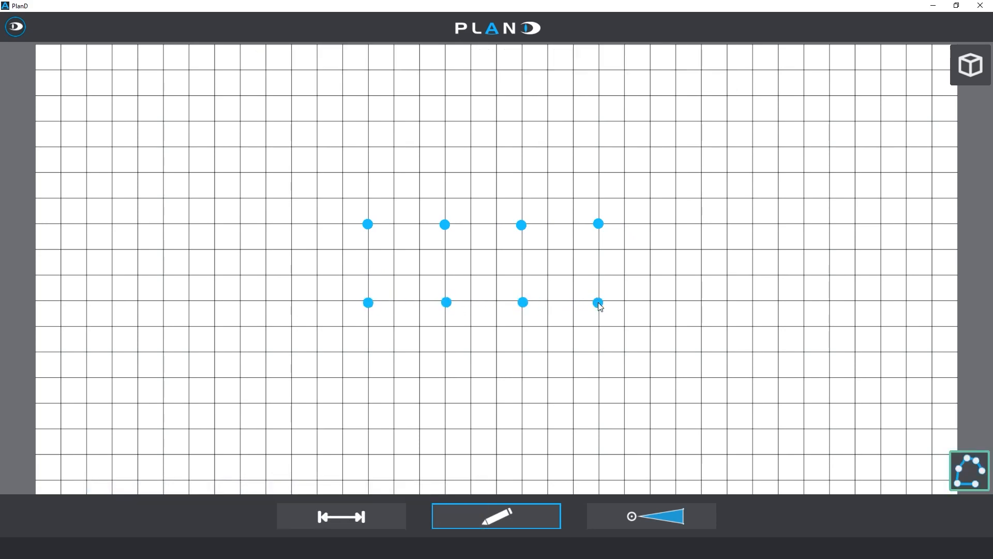
{"action": "key", "text": "Return"}
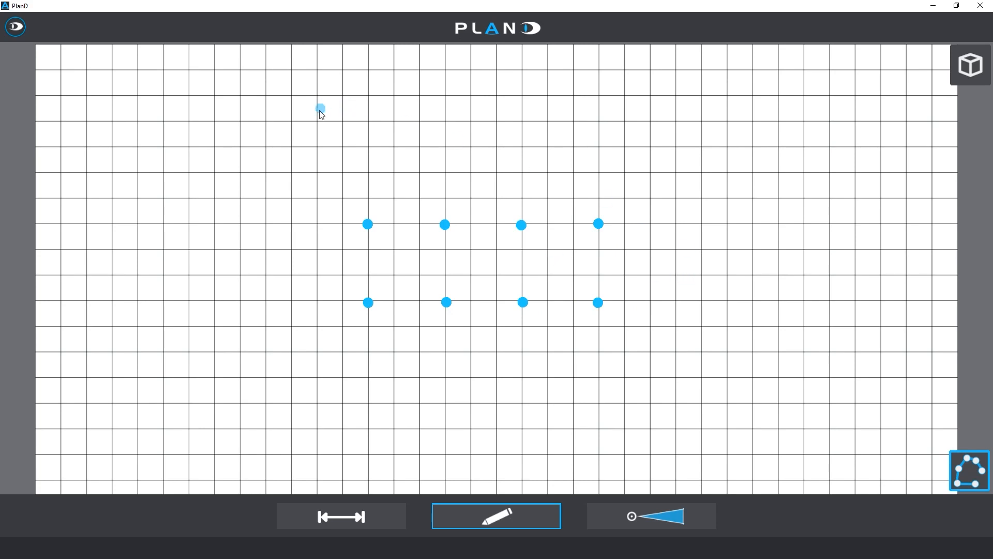
Draw a 20-by-13-square outer wall around the pillars, 126 cm wide and 700 cm high, leaving a one-square gap in its left side.
{"action": "left_click", "coordinate": [293, 175]}
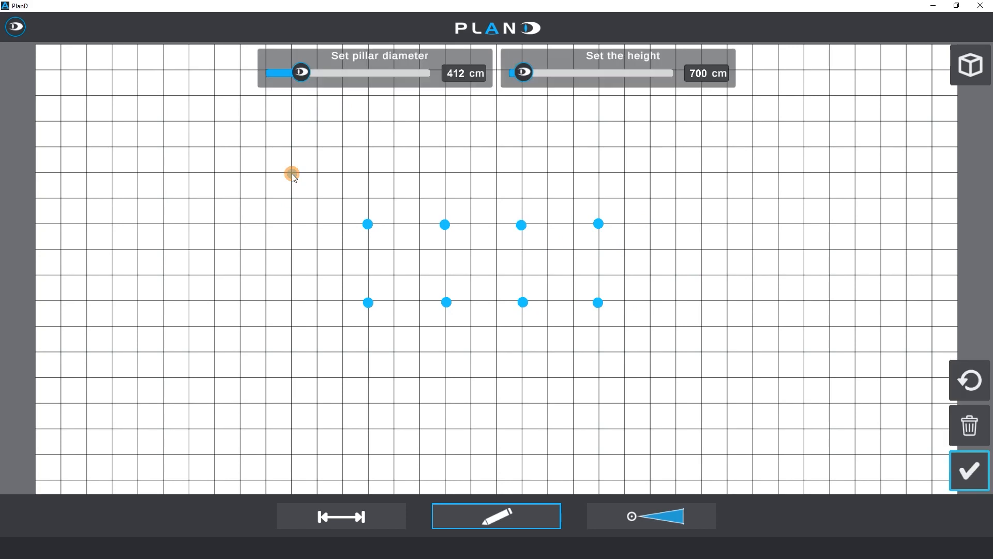
{"action": "left_click", "coordinate": [292, 122]}
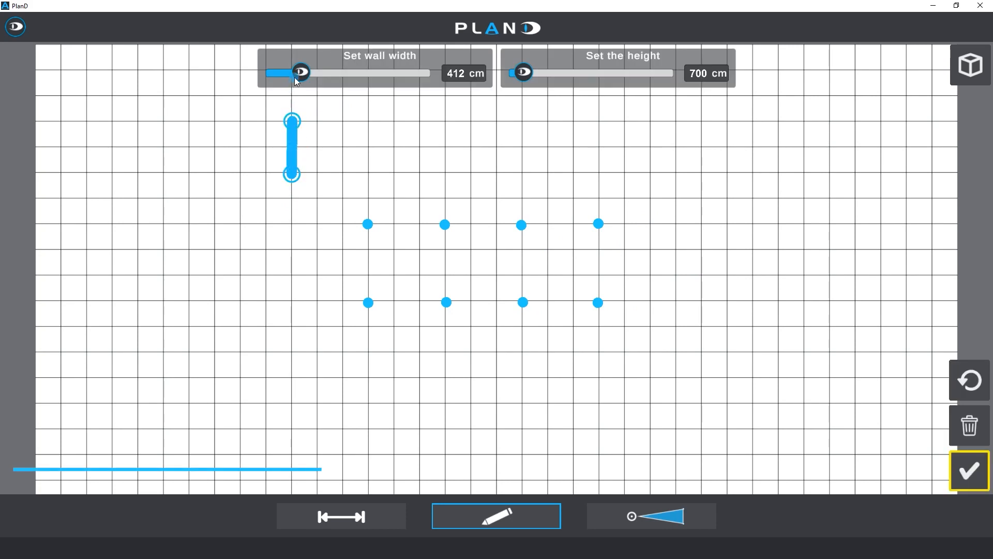
{"action": "left_click_drag", "start_coordinate": [299, 75], "coordinate": [283, 74]}
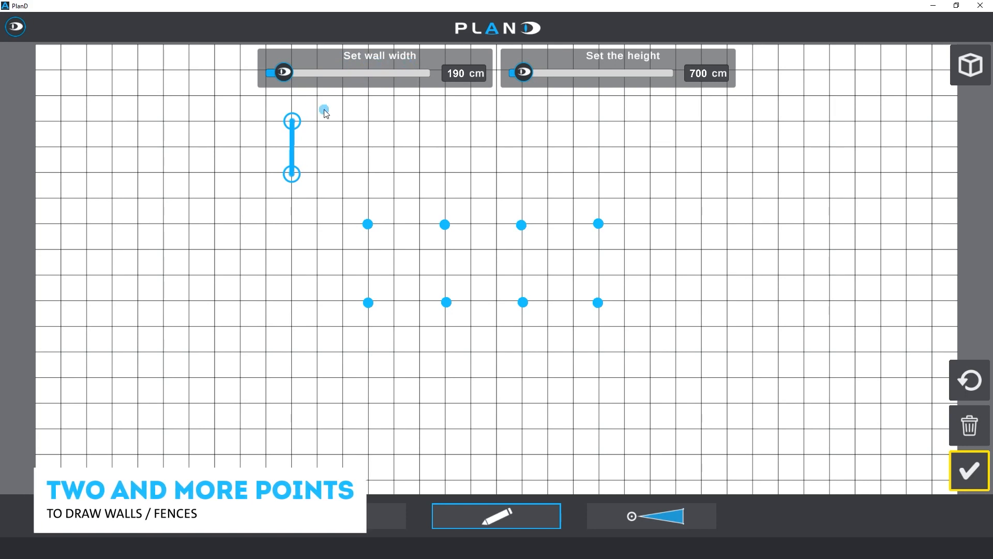
{"action": "left_click", "coordinate": [806, 123]}
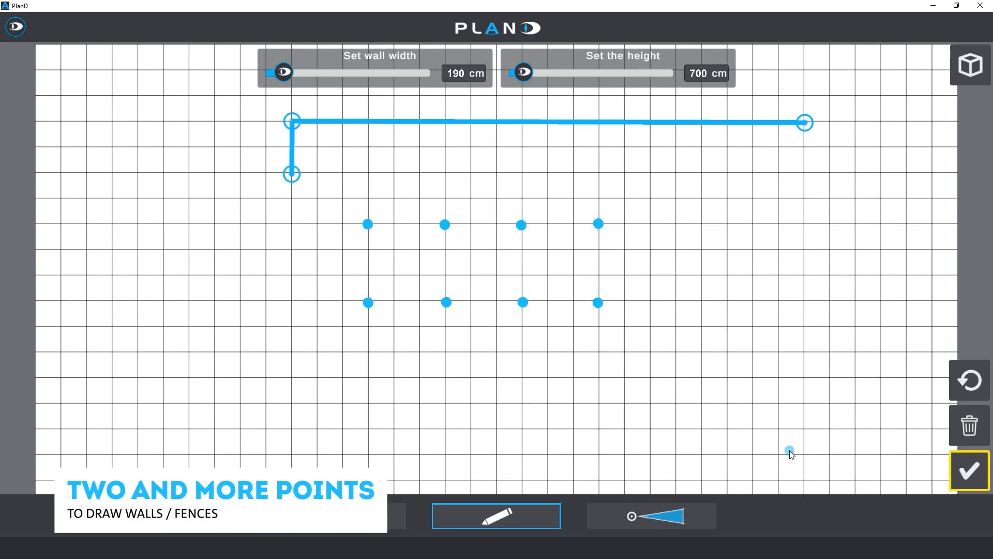
{"action": "left_click", "coordinate": [804, 455]}
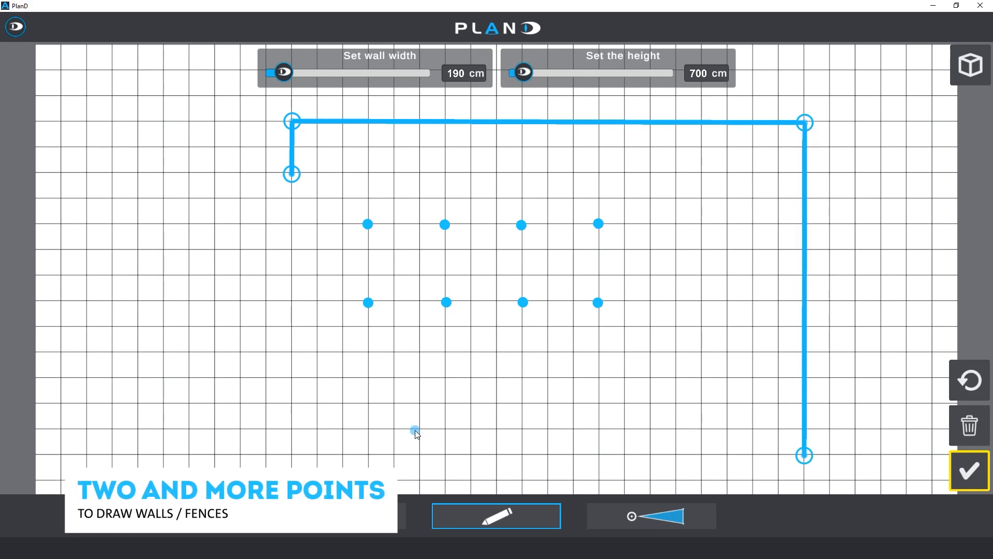
{"action": "left_click", "coordinate": [291, 455]}
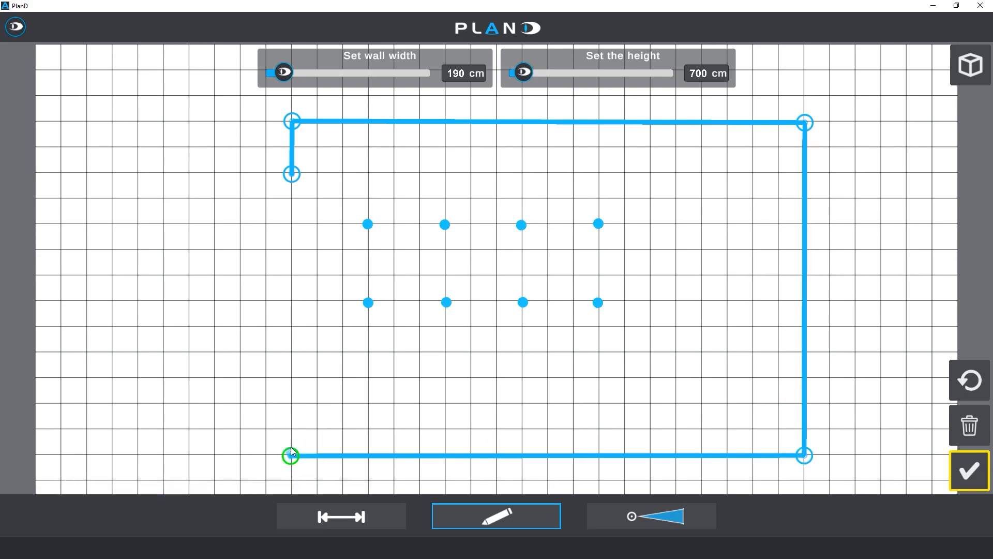
{"action": "left_click", "coordinate": [290, 201]}
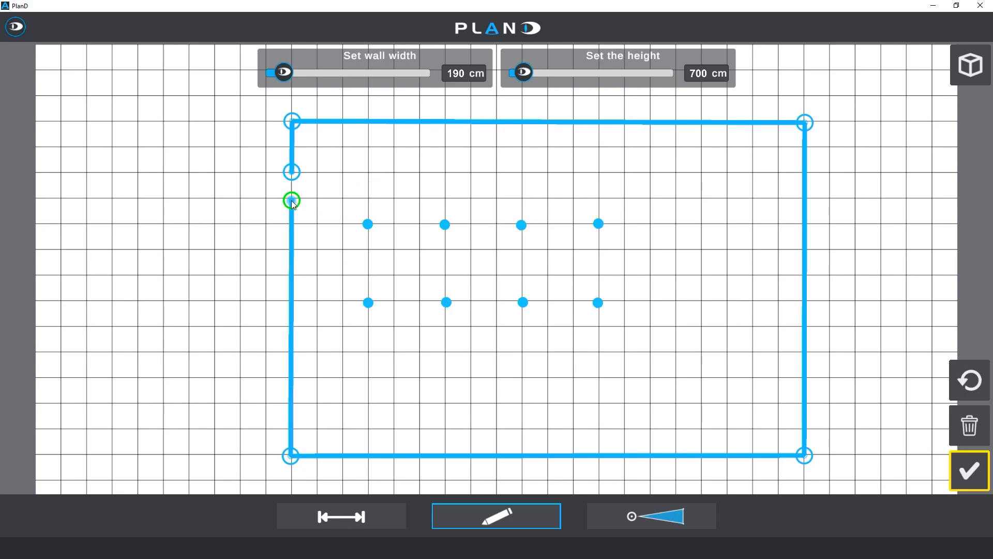
{"action": "left_click_drag", "start_coordinate": [283, 74], "coordinate": [278, 73]}
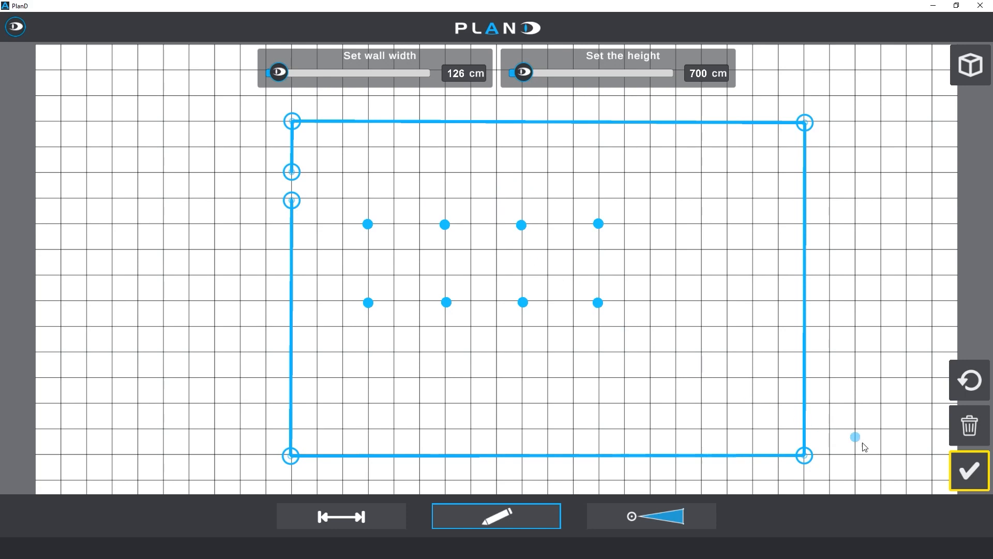
{"action": "left_click", "coordinate": [970, 472]}
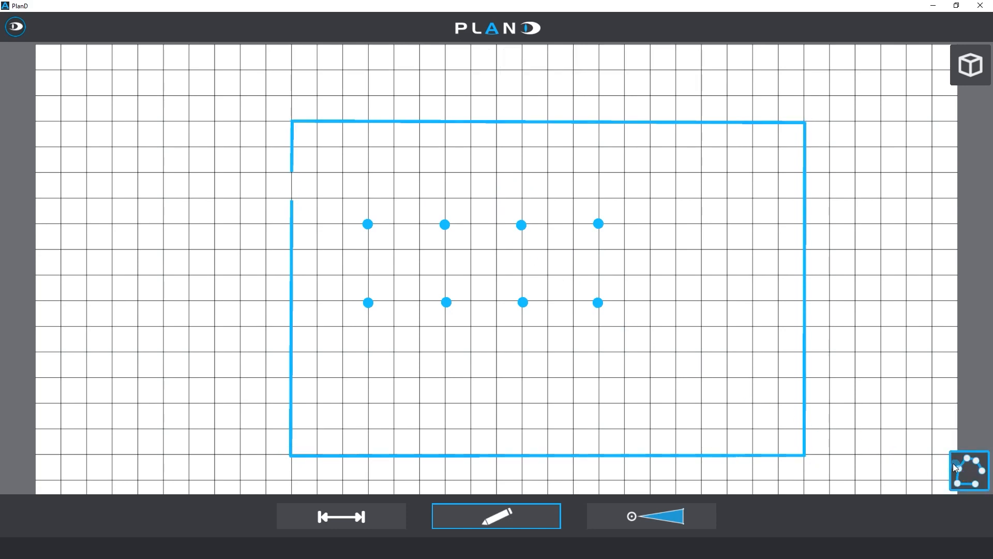
Outline a closed rectangular building, about six by three grid squares, inside the lower right corner of the outer wall.
{"action": "left_click_drag", "start_coordinate": [900, 334], "coordinate": [896, 295]}
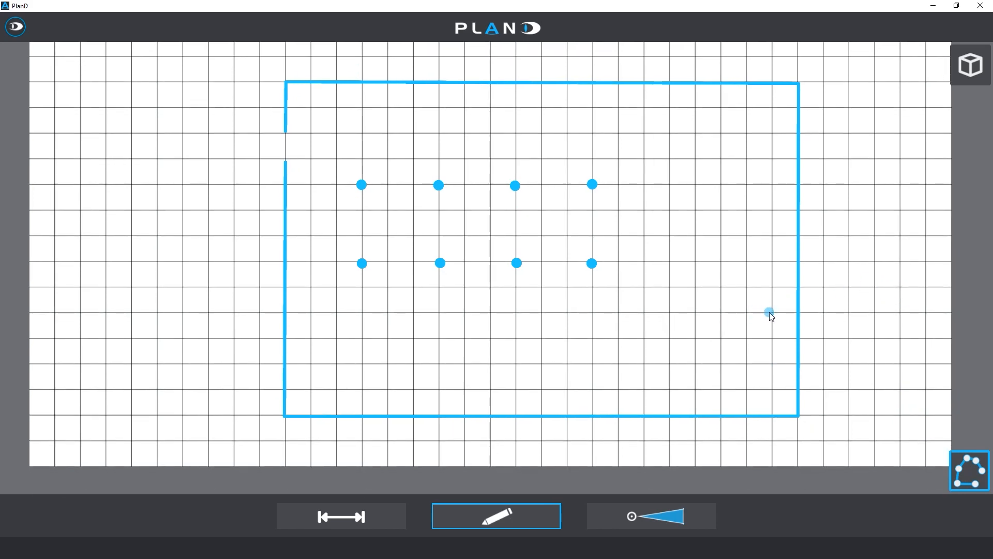
{"action": "left_click", "coordinate": [747, 312]}
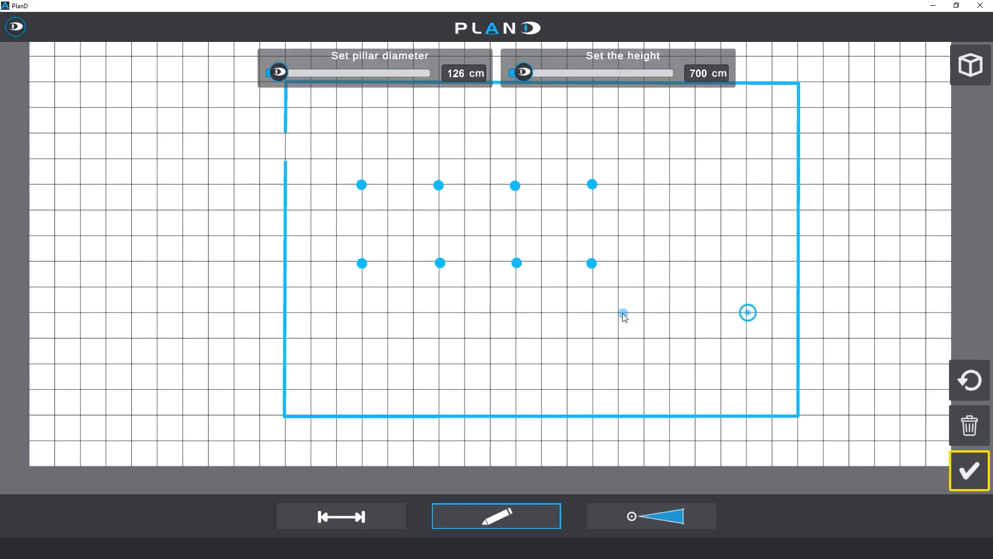
{"action": "left_click", "coordinate": [595, 314]}
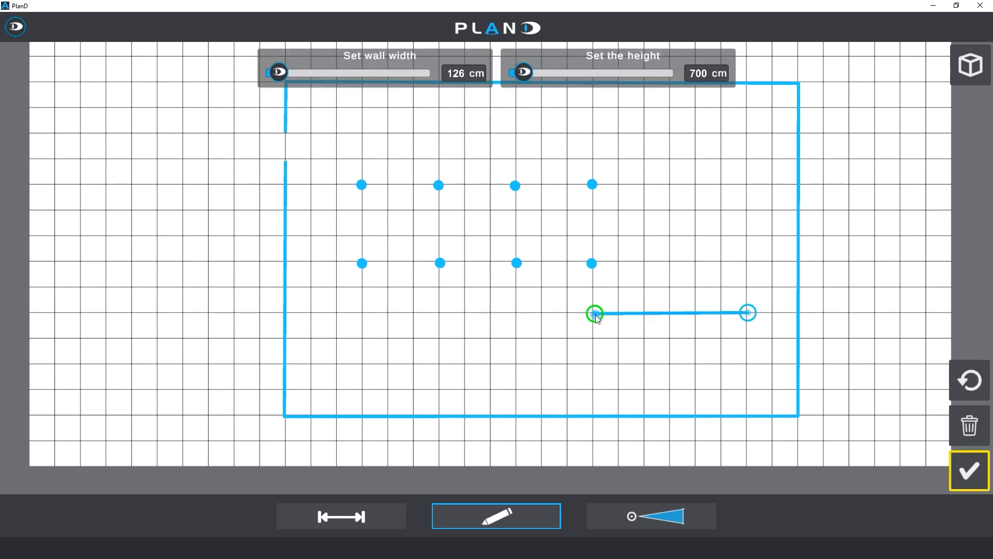
{"action": "left_click", "coordinate": [591, 389]}
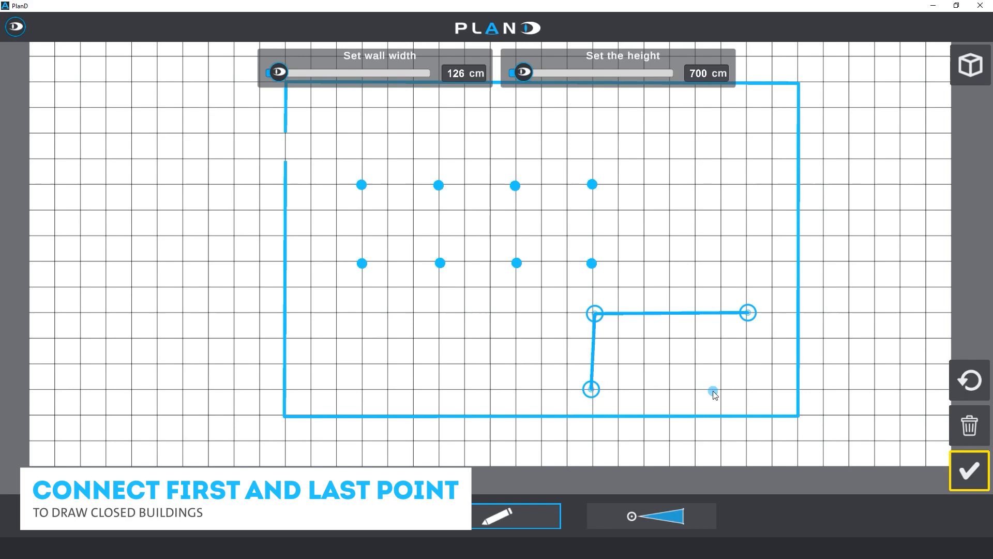
{"action": "left_click", "coordinate": [745, 390]}
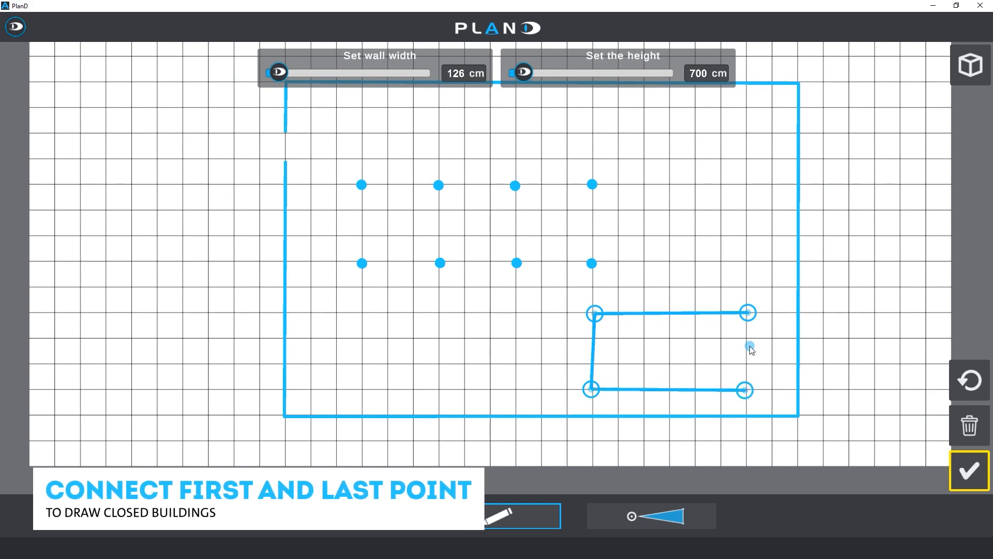
{"action": "left_click", "coordinate": [749, 314]}
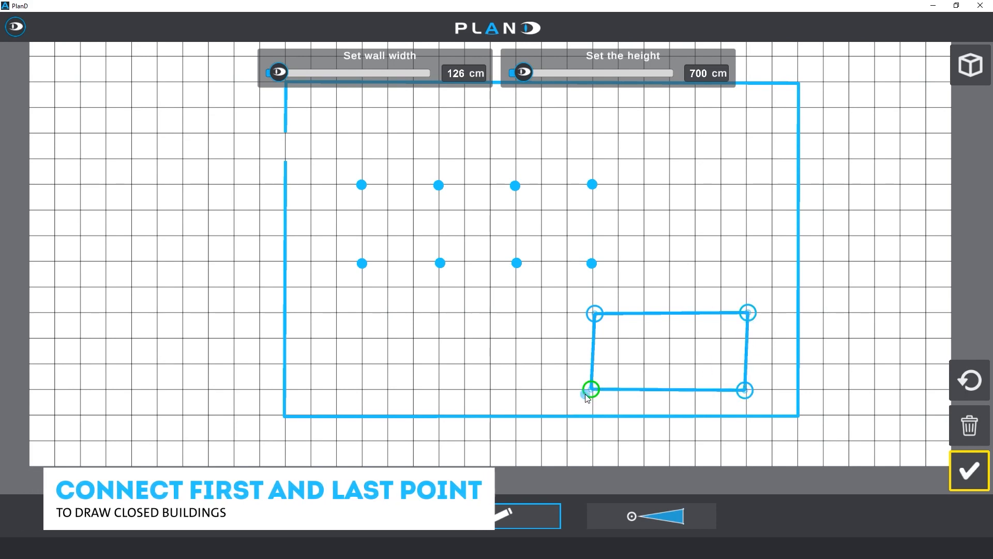
Align the building outline's corners with the grid intersections and finish it with a height of 300 cm.
{"action": "scroll", "coordinate": [662, 401], "scroll_direction": "up", "scroll_amount": 4}
{"action": "left_click_drag", "start_coordinate": [724, 384], "coordinate": [645, 353]}
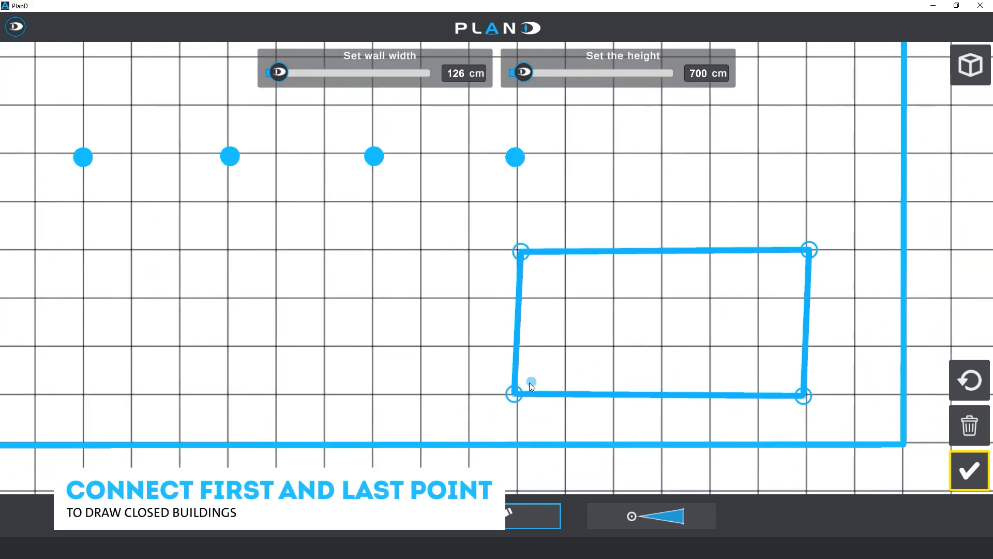
{"action": "left_click_drag", "start_coordinate": [514, 393], "coordinate": [517, 394]}
{"action": "left_click", "coordinate": [805, 397]}
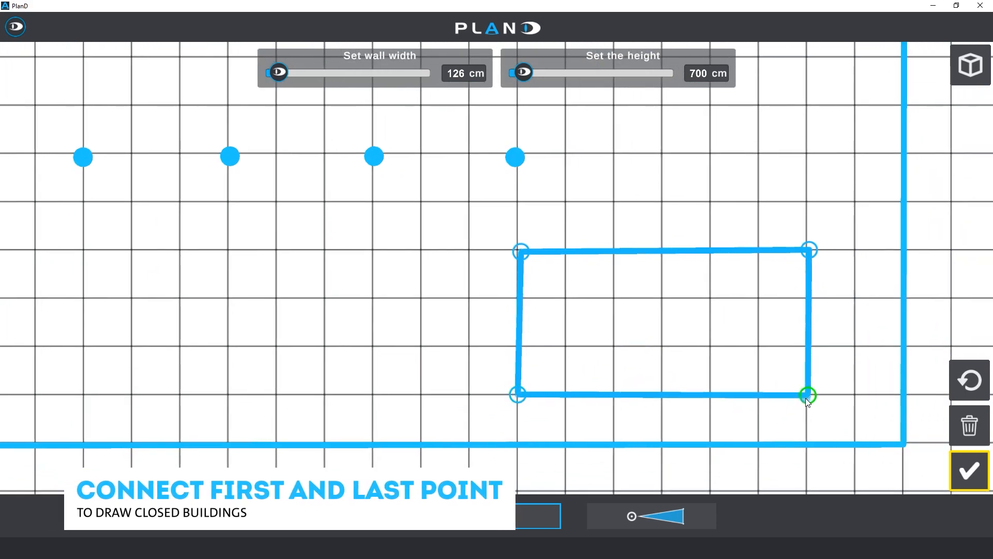
{"action": "left_click", "coordinate": [810, 250]}
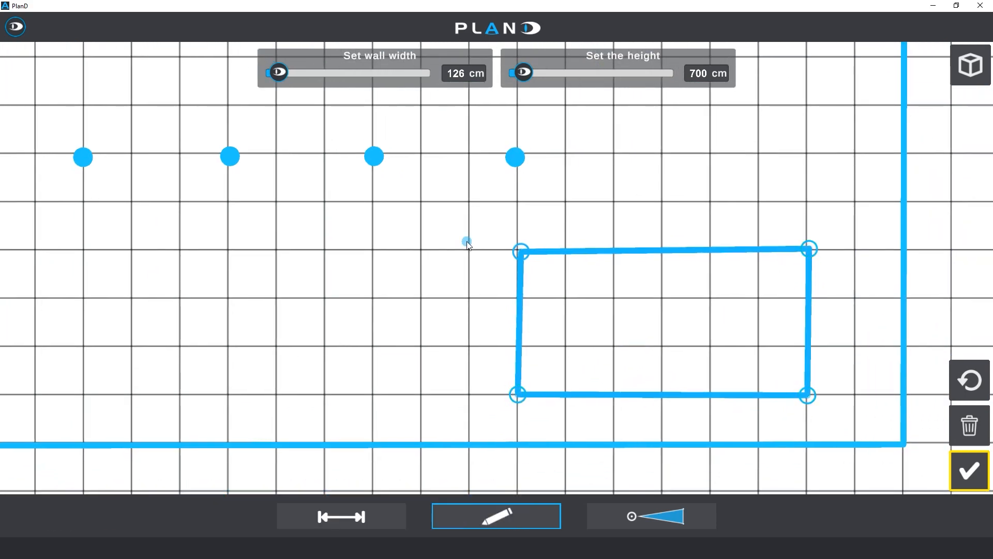
{"action": "left_click", "coordinate": [520, 252]}
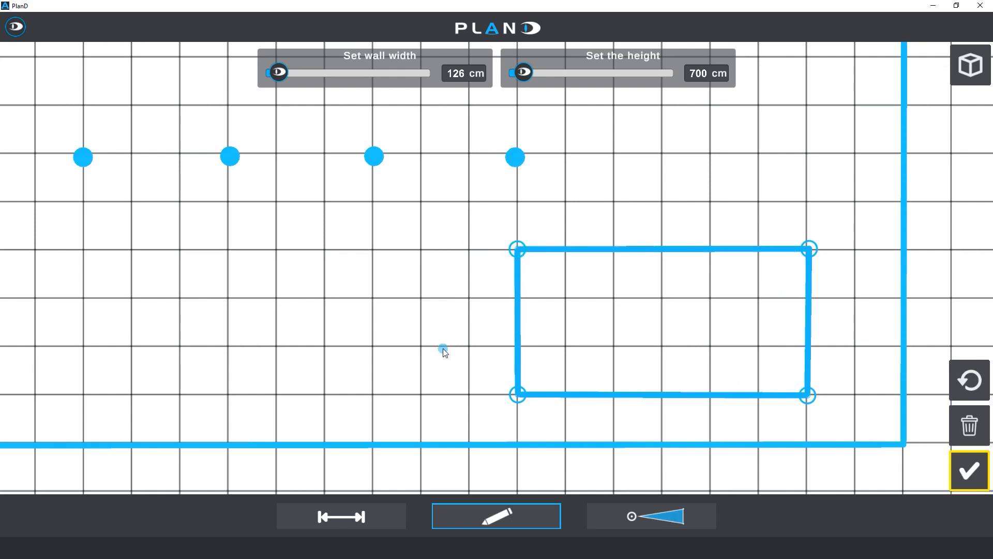
{"action": "left_click", "coordinate": [704, 76]}
{"action": "left_click", "coordinate": [982, 487]}
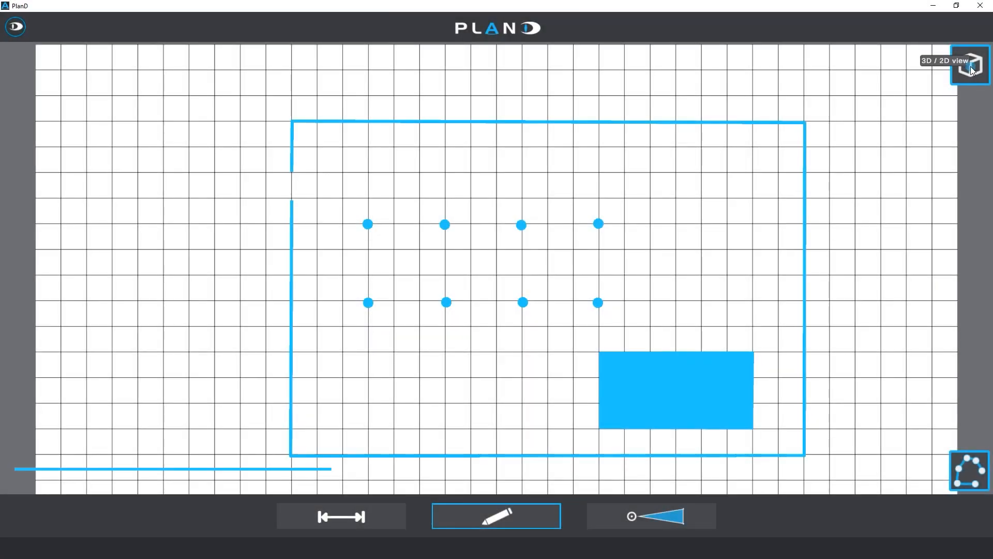
Show the plan in 3D and turn it to an angled close view of the free area behind the building.
{"action": "left_click", "coordinate": [969, 71]}
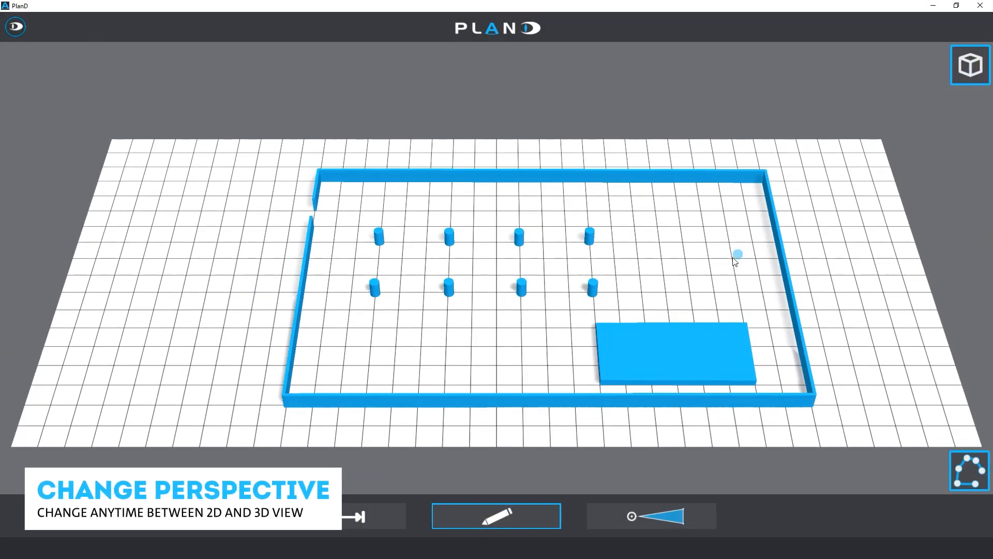
{"action": "scroll", "coordinate": [575, 306], "scroll_direction": "up", "scroll_amount": 3}
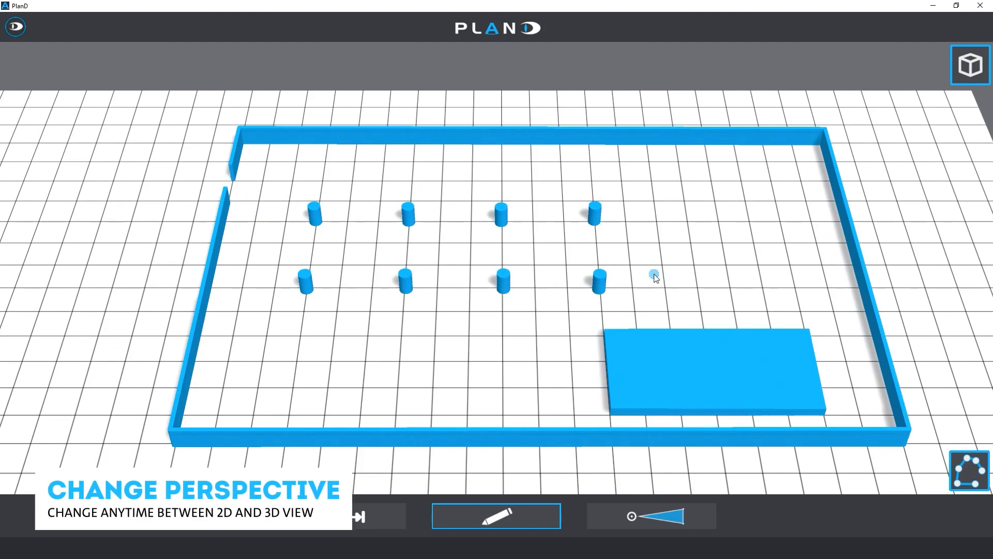
{"action": "left_click_drag", "start_coordinate": [654, 274], "coordinate": [606, 246]}
{"action": "scroll", "coordinate": [595, 238], "scroll_direction": "up", "scroll_amount": 4}
{"action": "scroll", "coordinate": [595, 237], "scroll_direction": "down", "scroll_amount": 4}
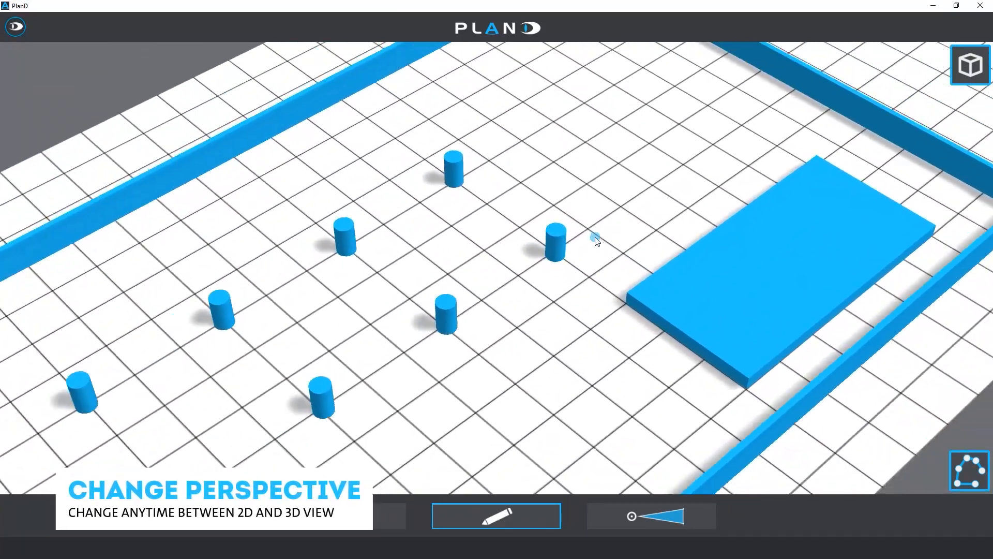
{"action": "left_click_drag", "start_coordinate": [610, 153], "coordinate": [601, 226]}
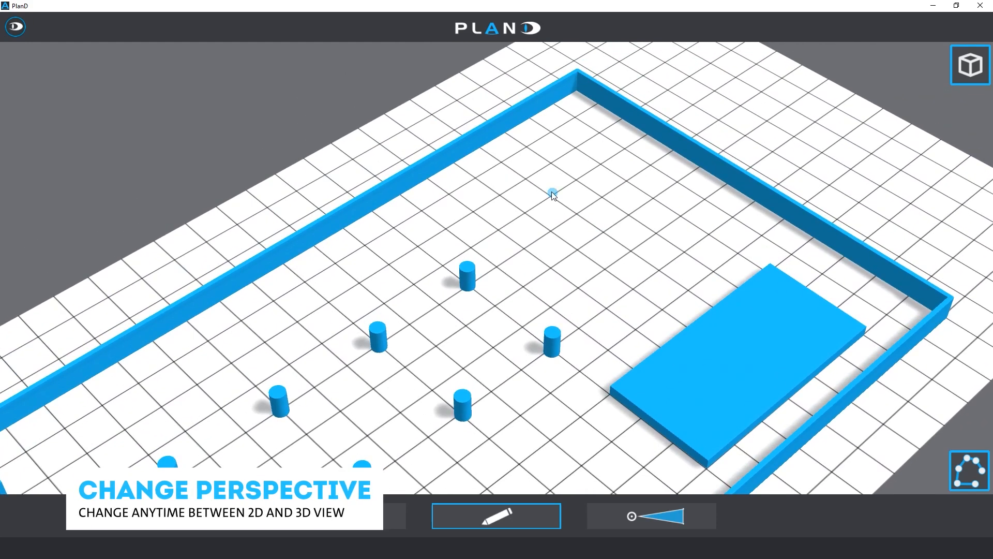
Draw a second closed building, about two by four grid squares and 500 cm high, near the outer wall's upper right corner.
{"action": "left_click", "coordinate": [523, 177]}
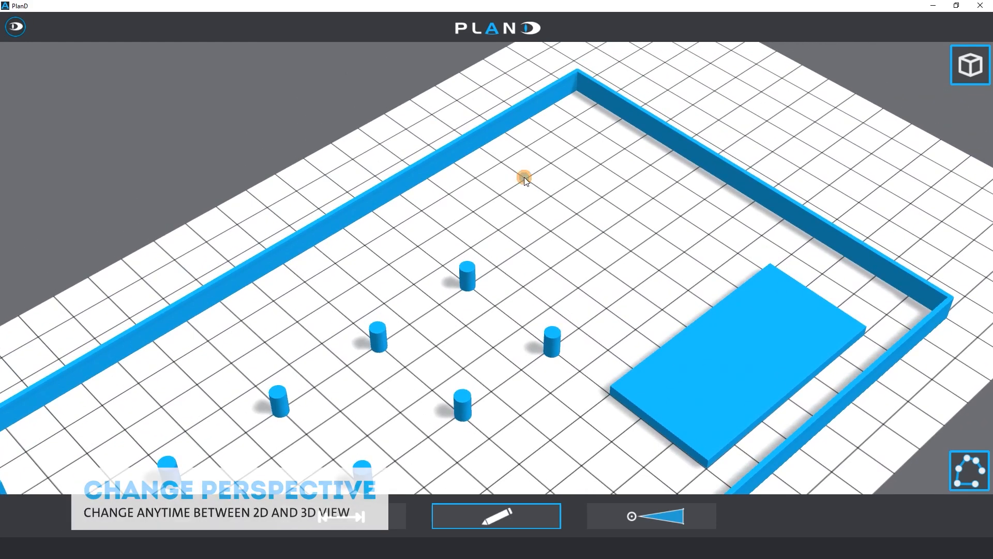
{"action": "left_click", "coordinate": [631, 250]}
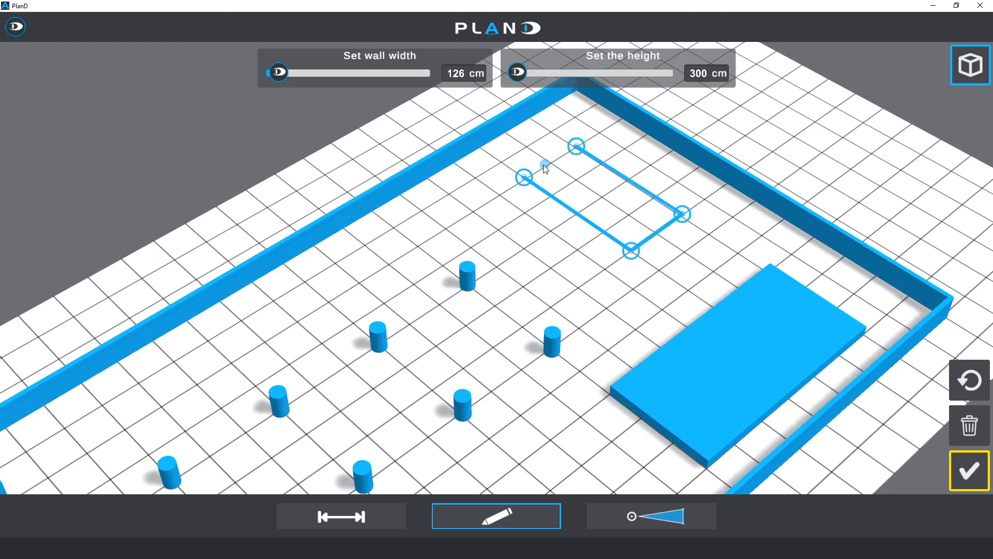
{"action": "left_click", "coordinate": [524, 178]}
{"action": "left_click", "coordinate": [696, 79]}
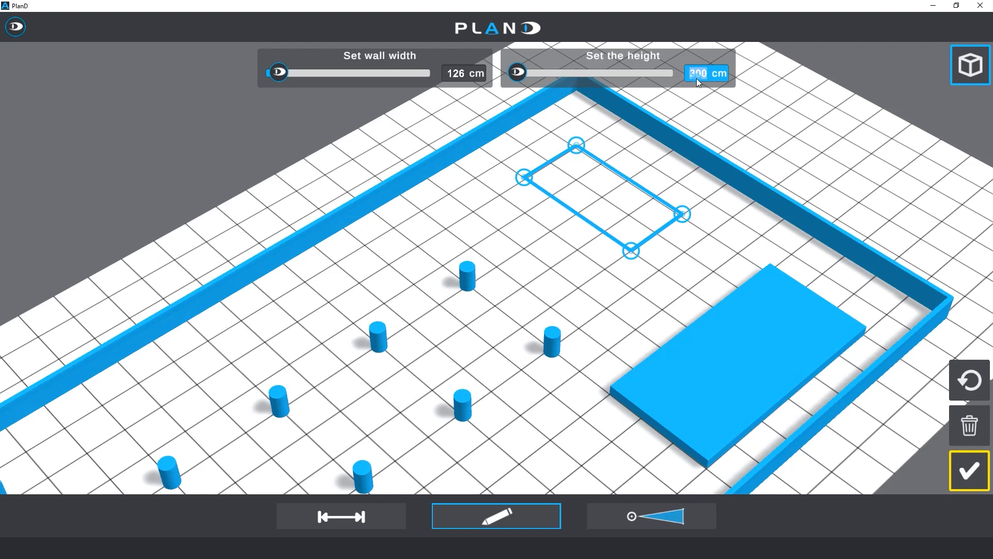
{"action": "left_click", "coordinate": [674, 56]}
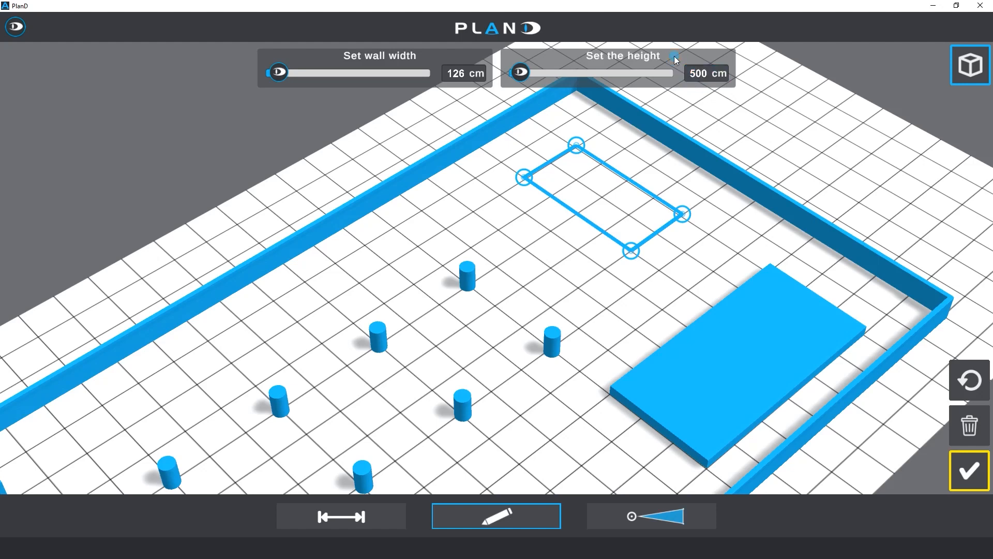
{"action": "left_click", "coordinate": [978, 481]}
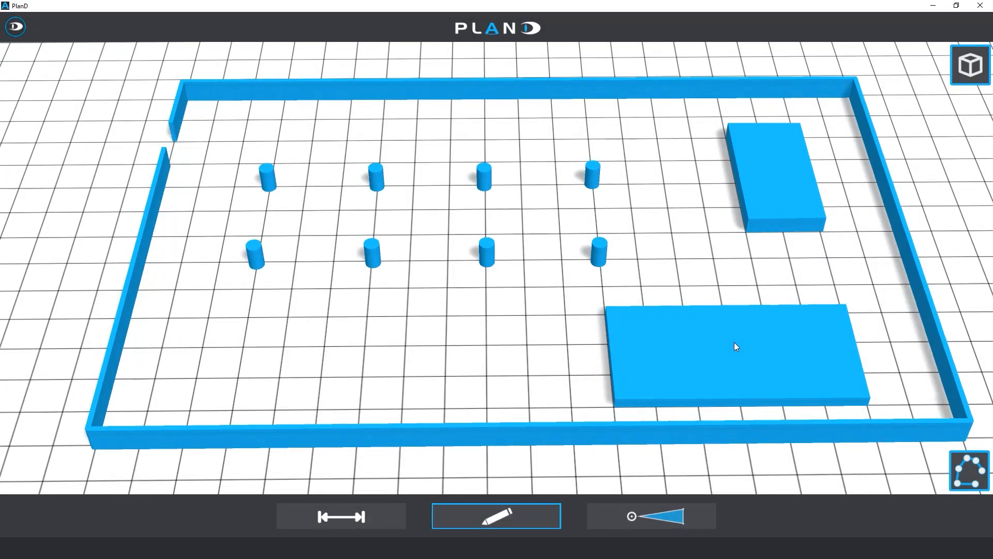
Edit the lower building's outline, extending its left side outward by two grid squares.
{"action": "left_click", "coordinate": [737, 345]}
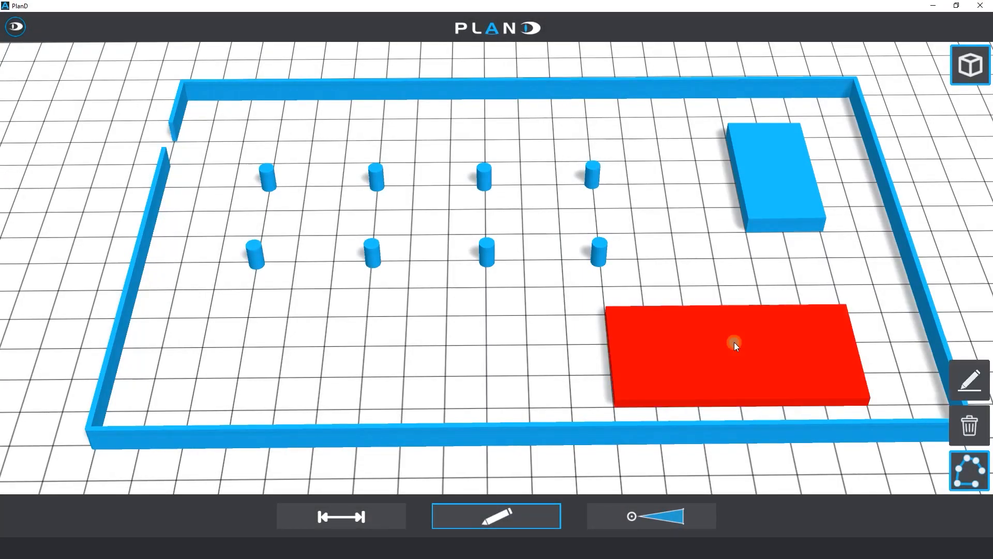
{"action": "left_click", "coordinate": [971, 383]}
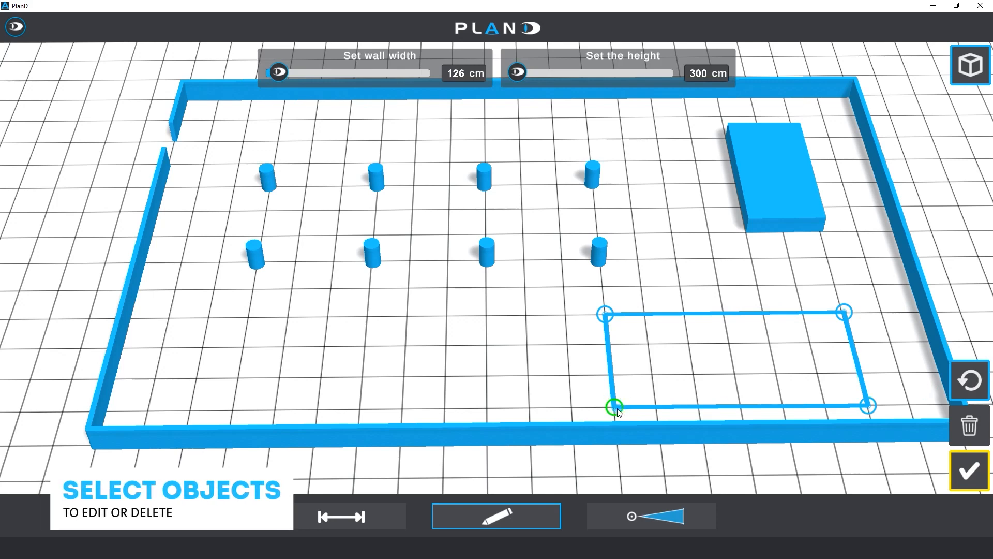
{"action": "left_click_drag", "start_coordinate": [616, 409], "coordinate": [529, 409]}
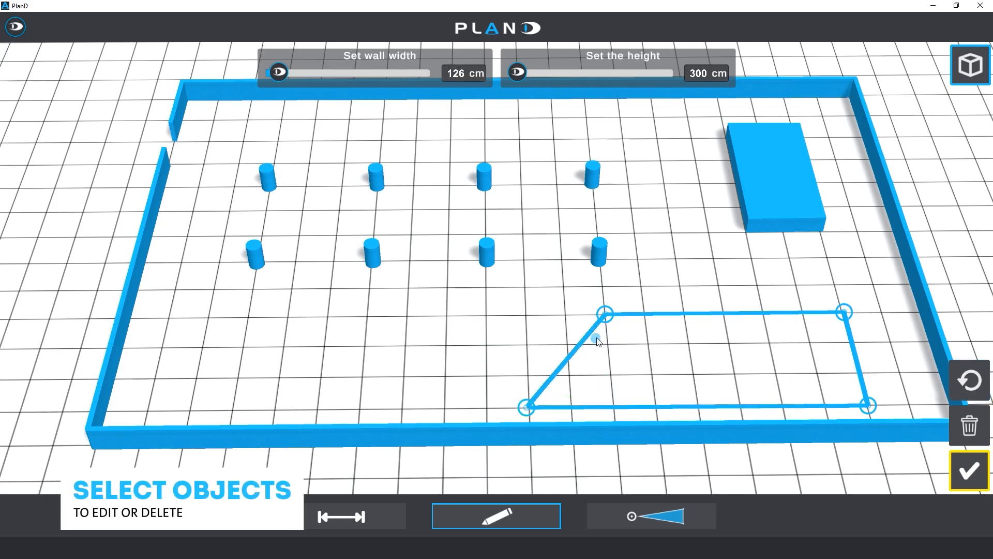
{"action": "left_click_drag", "start_coordinate": [604, 322], "coordinate": [526, 321]}
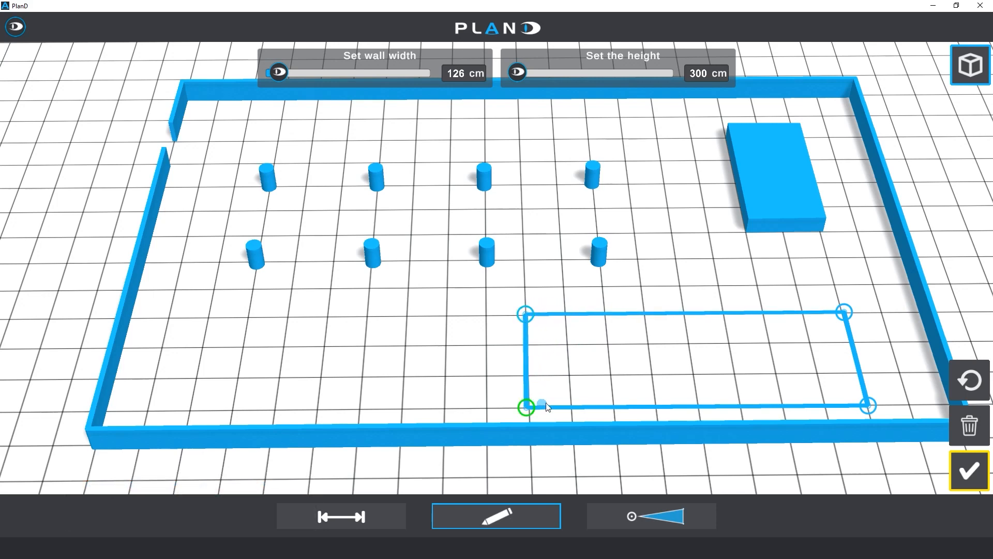
{"action": "left_click", "coordinate": [962, 471]}
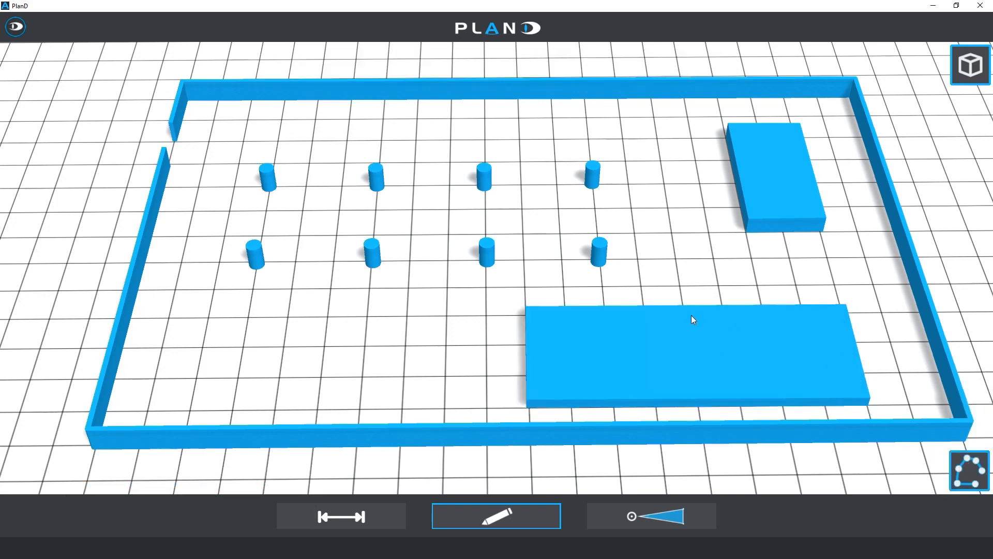
Edit the third pillar in the lower row and raise its height to 1200 cm.
{"action": "left_click", "coordinate": [488, 252]}
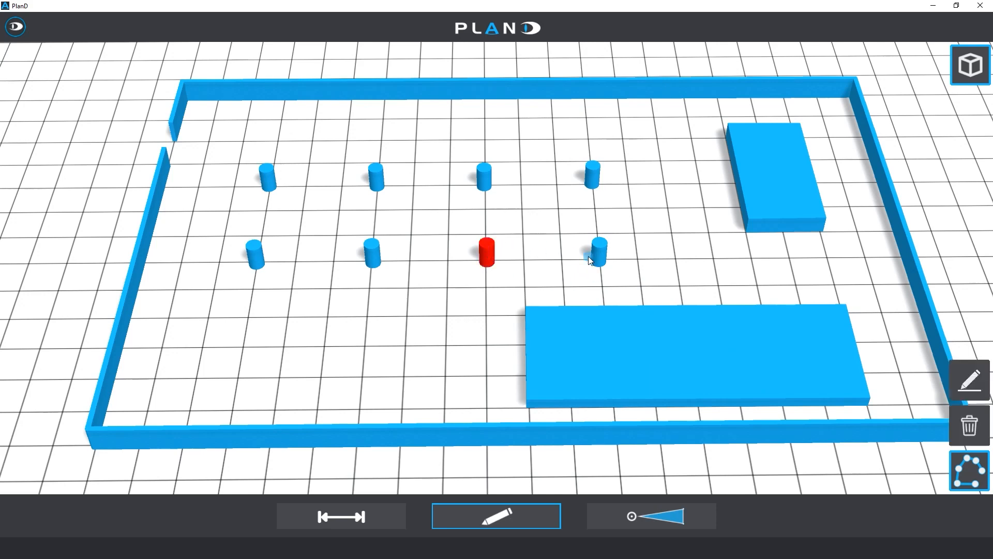
{"action": "left_click", "coordinate": [970, 383]}
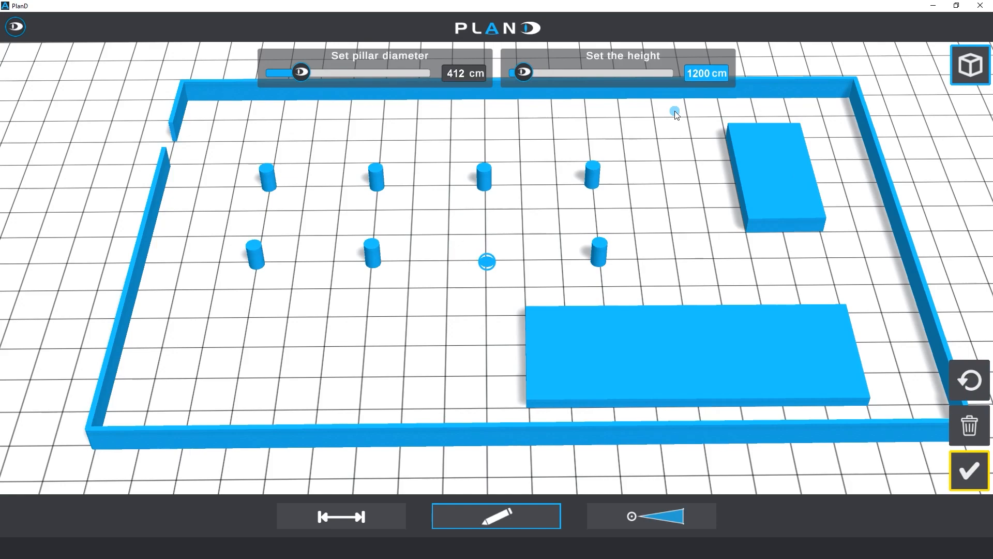
{"action": "left_click", "coordinate": [969, 474]}
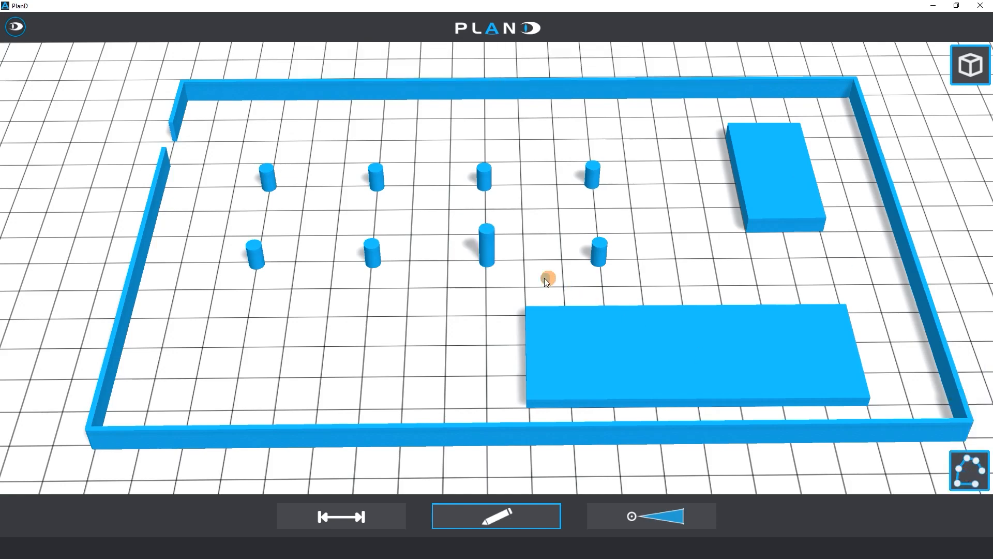
{"action": "left_click_drag", "start_coordinate": [547, 280], "coordinate": [539, 245]}
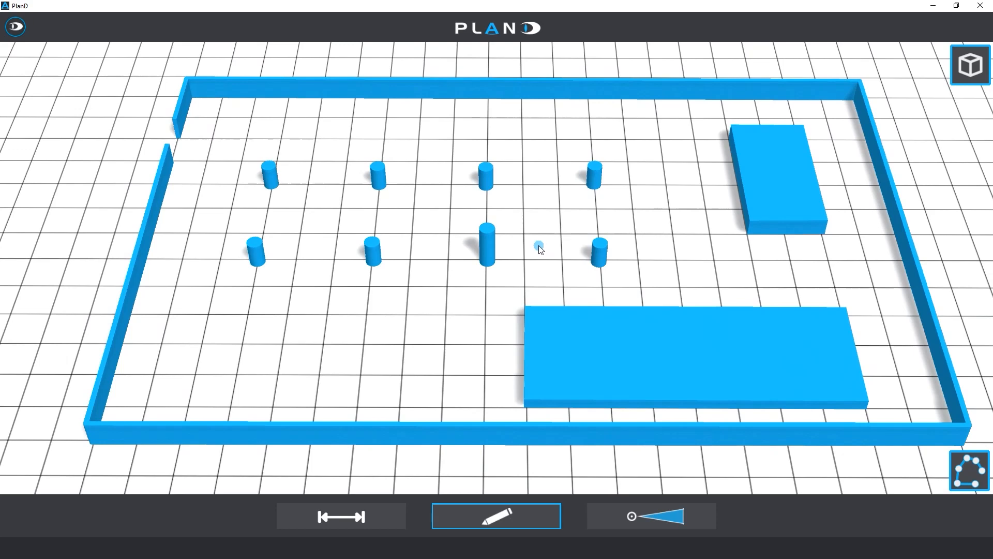
Edit the upper building's outline: remove its last corner and add three new points, making it L-shaped with a narrow leg two squares long.
{"action": "left_click", "coordinate": [767, 169]}
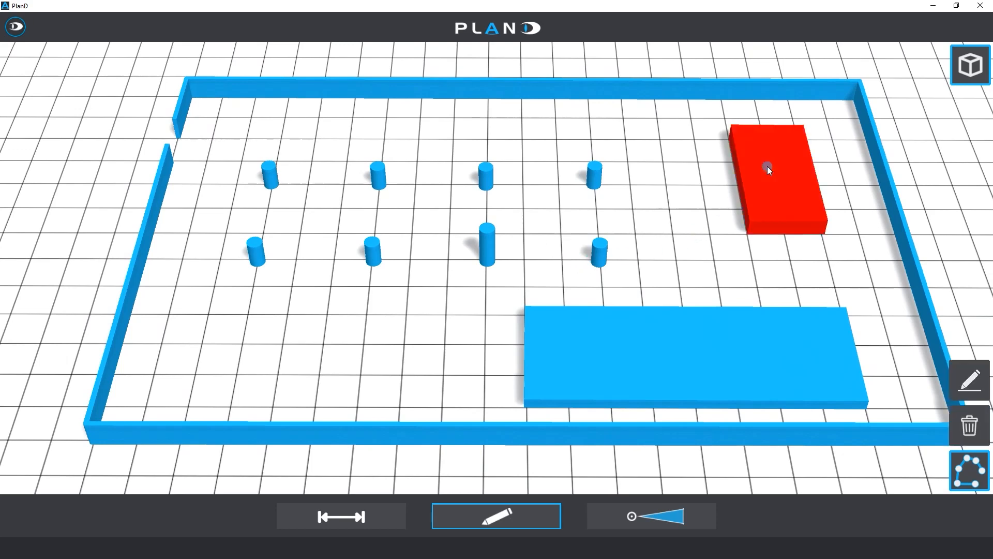
{"action": "left_click", "coordinate": [971, 387]}
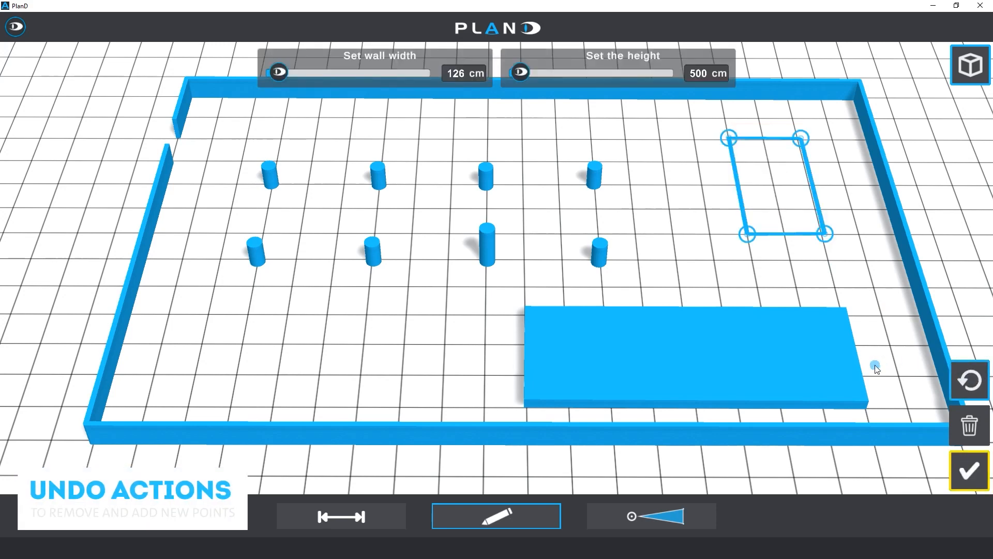
{"action": "left_click", "coordinate": [970, 383]}
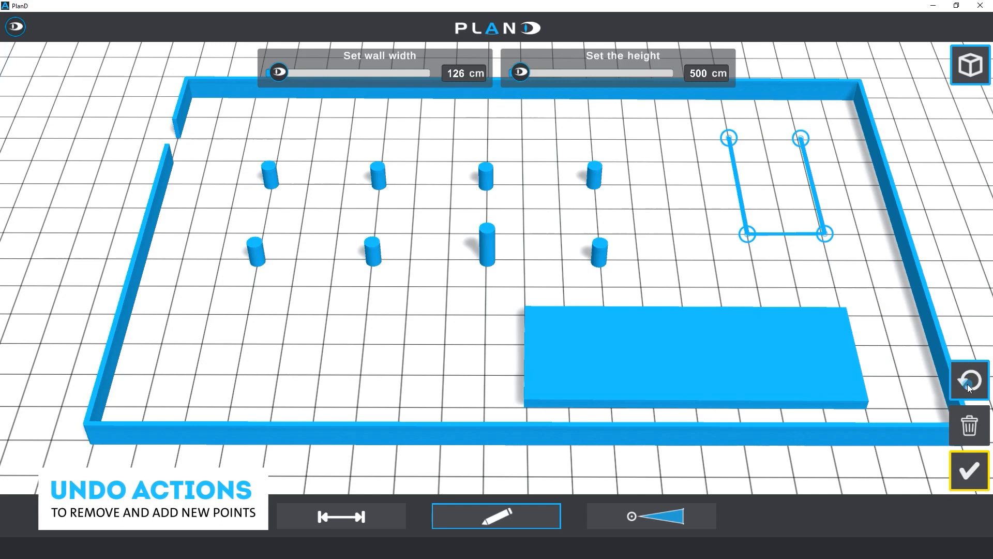
{"action": "left_click", "coordinate": [969, 382]}
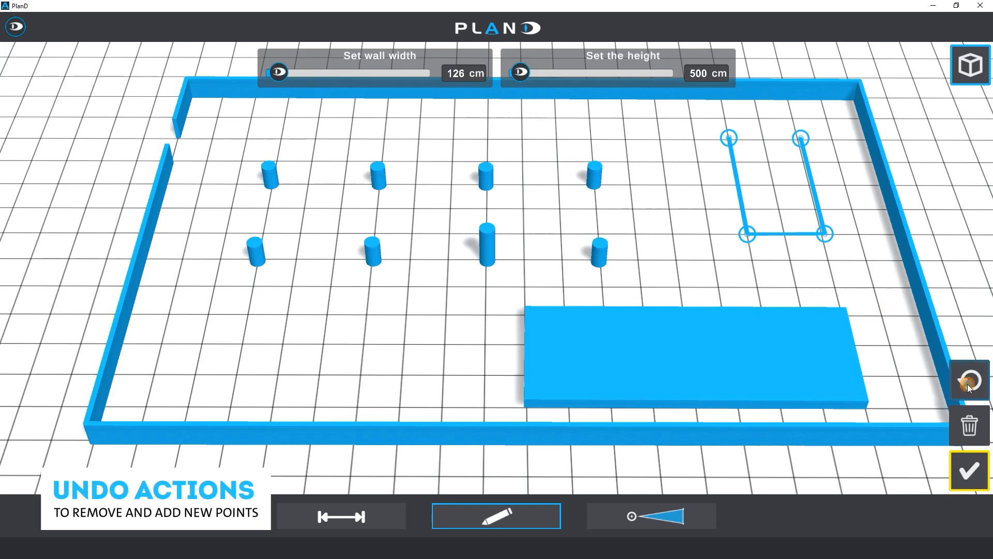
{"action": "left_click", "coordinate": [834, 285]}
{"action": "left_click", "coordinate": [874, 285]}
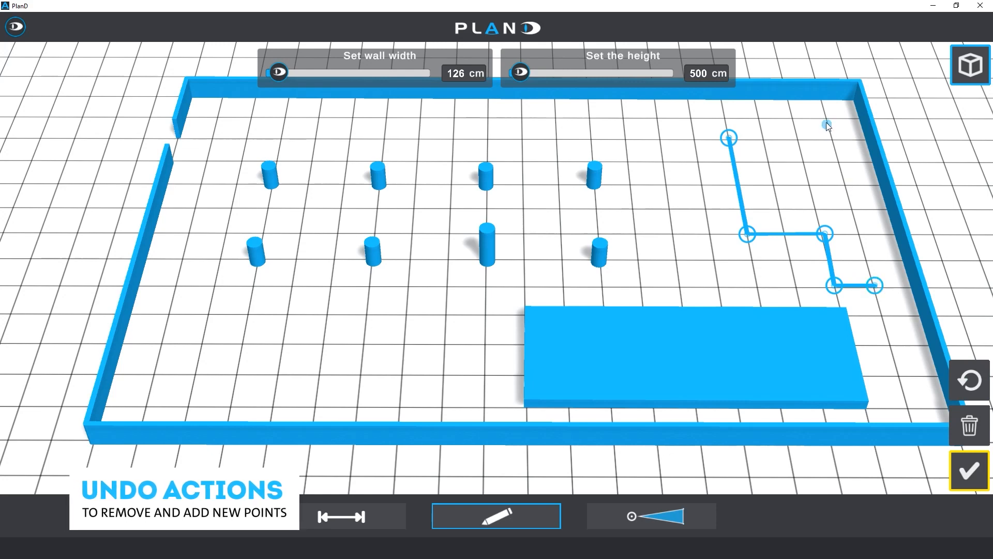
{"action": "left_click", "coordinate": [833, 136]}
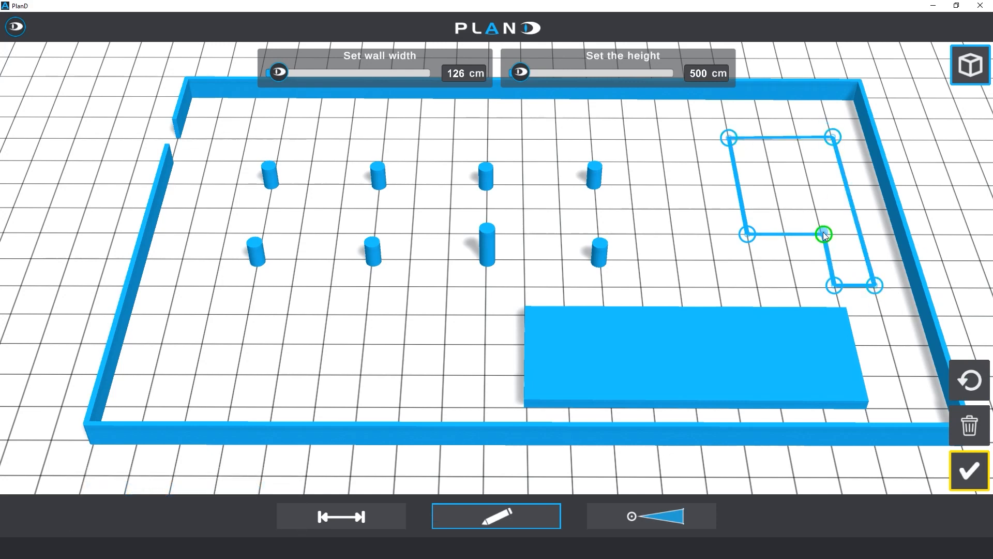
{"action": "left_click", "coordinate": [971, 471]}
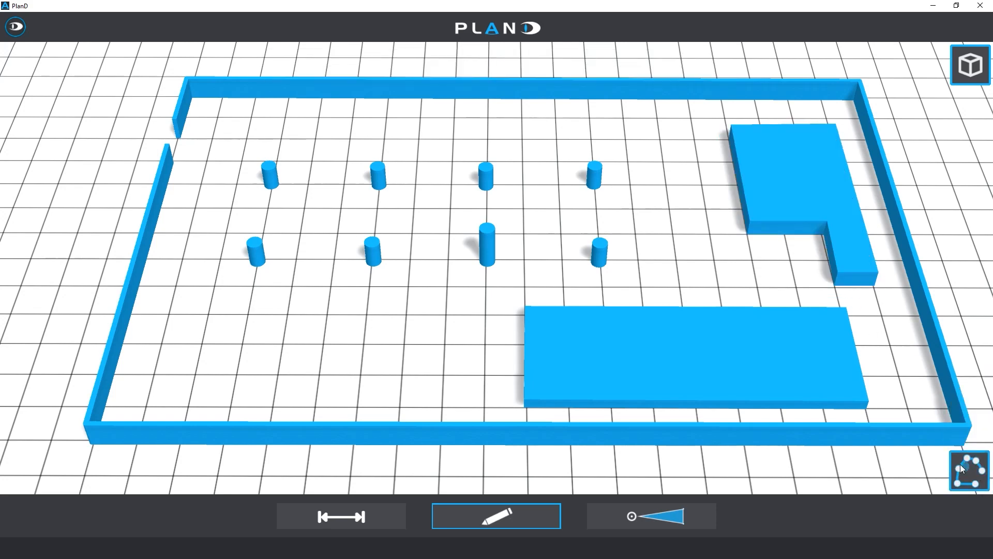
{"action": "left_click_drag", "start_coordinate": [670, 263], "coordinate": [650, 260]}
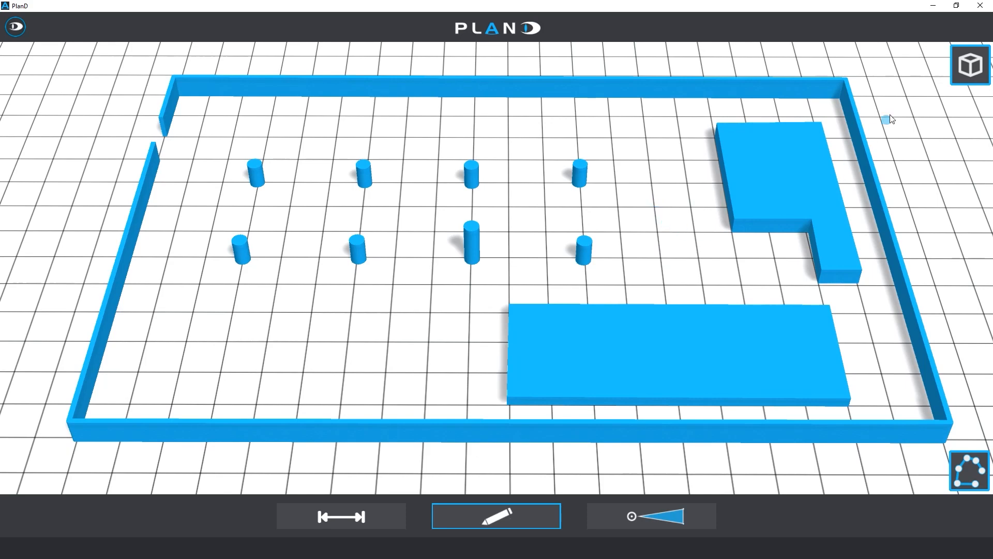
Return to the 2D plan and place an RDF camera from the 68xx series in the open area beside the lower building.
{"action": "left_click", "coordinate": [963, 66]}
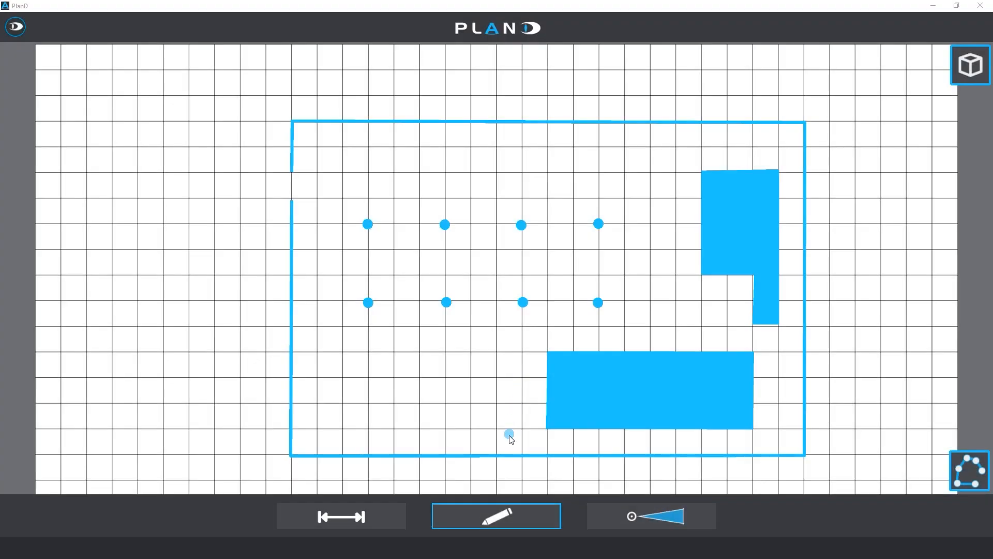
{"action": "left_click", "coordinate": [660, 521]}
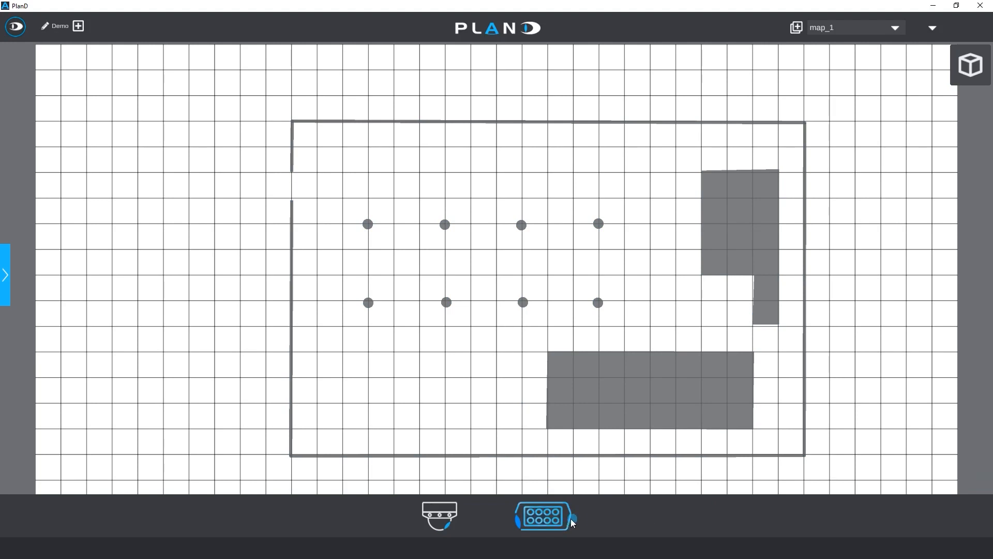
{"action": "left_click", "coordinate": [449, 516]}
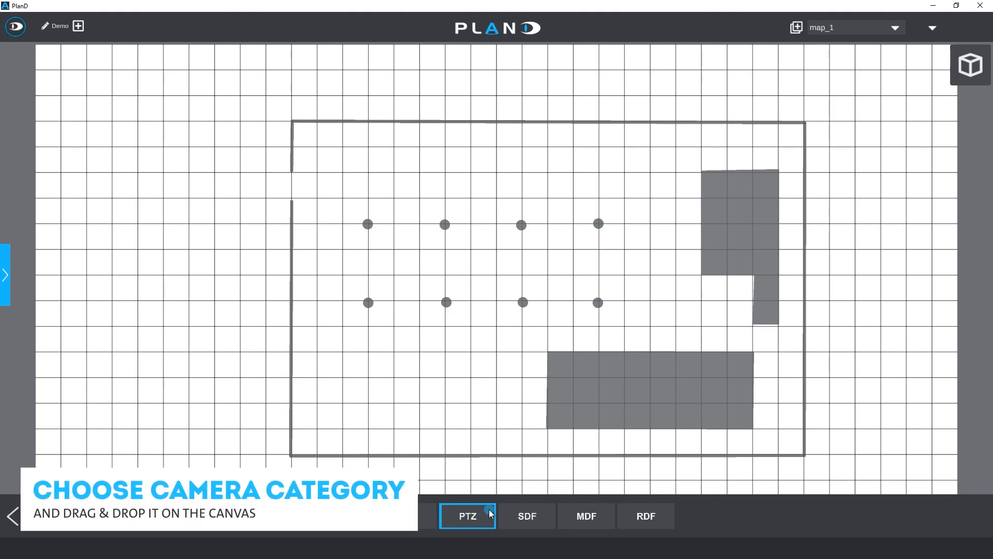
{"action": "left_click", "coordinate": [657, 523]}
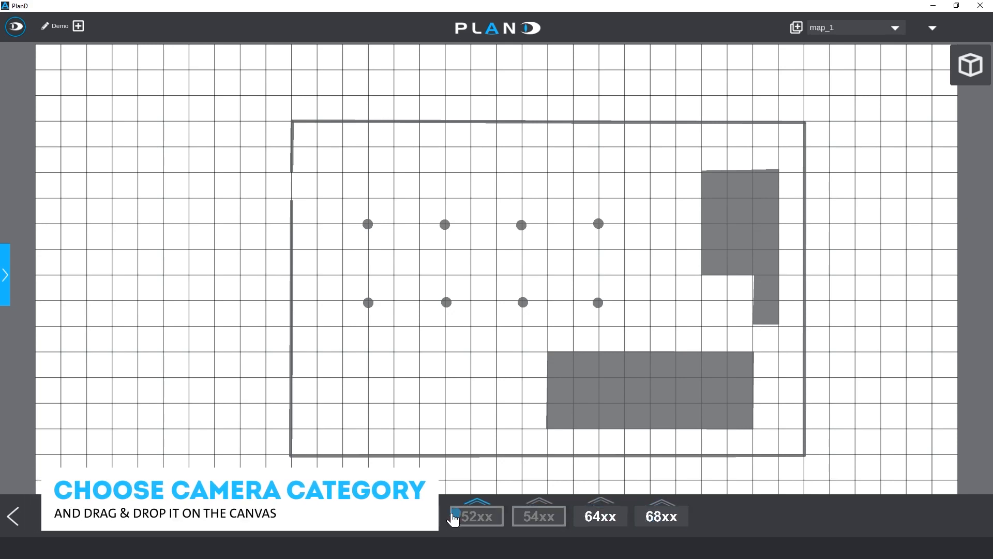
{"action": "mouse_move", "coordinate": [662, 516]}
{"action": "left_mouse_down"}
{"action": "mouse_move", "coordinate": [585, 485]}
{"action": "mouse_move", "coordinate": [437, 373]}
{"action": "mouse_move", "coordinate": [494, 367]}
{"action": "mouse_move", "coordinate": [585, 306]}
{"action": "left_mouse_up"}
Adjust the camera's field of view, shift it slightly toward the lower building and aim it horizontally left with the target about 34 m away.
{"action": "scroll", "coordinate": [489, 306], "scroll_direction": "up", "scroll_amount": 5}
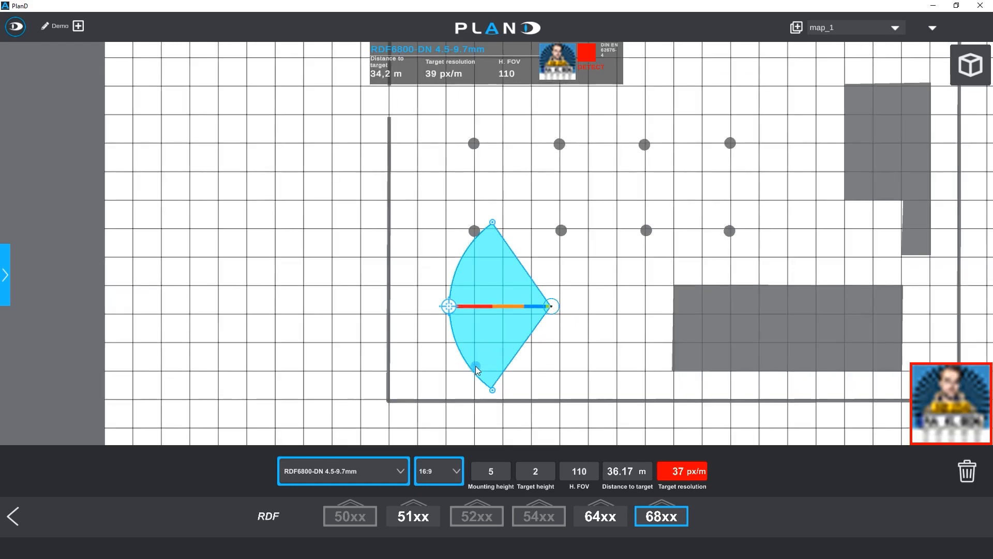
{"action": "left_click_drag", "start_coordinate": [605, 385], "coordinate": [633, 347]}
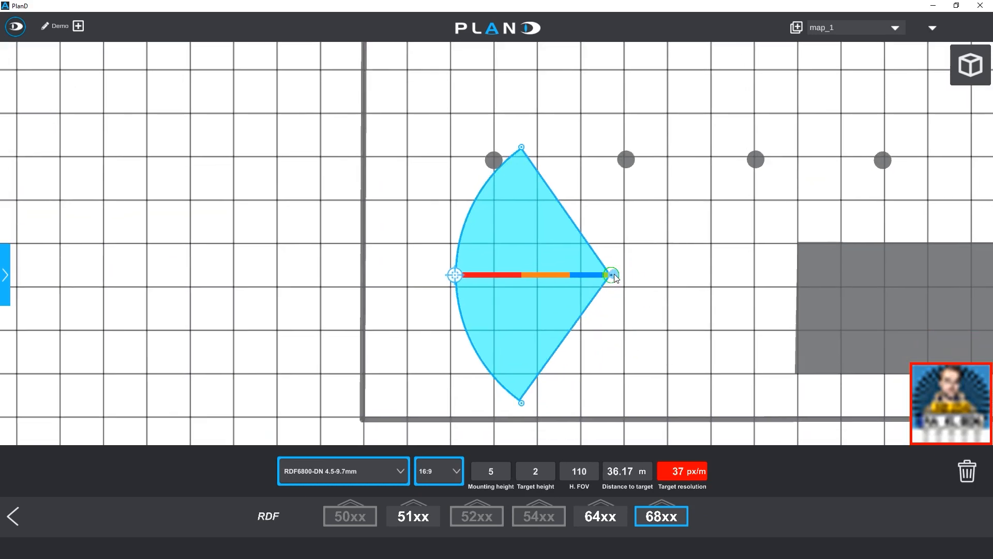
{"action": "mouse_move", "coordinate": [612, 275]}
{"action": "left_mouse_down"}
{"action": "mouse_move", "coordinate": [594, 217]}
{"action": "mouse_move", "coordinate": [616, 328]}
{"action": "mouse_move", "coordinate": [617, 269]}
{"action": "left_mouse_up"}
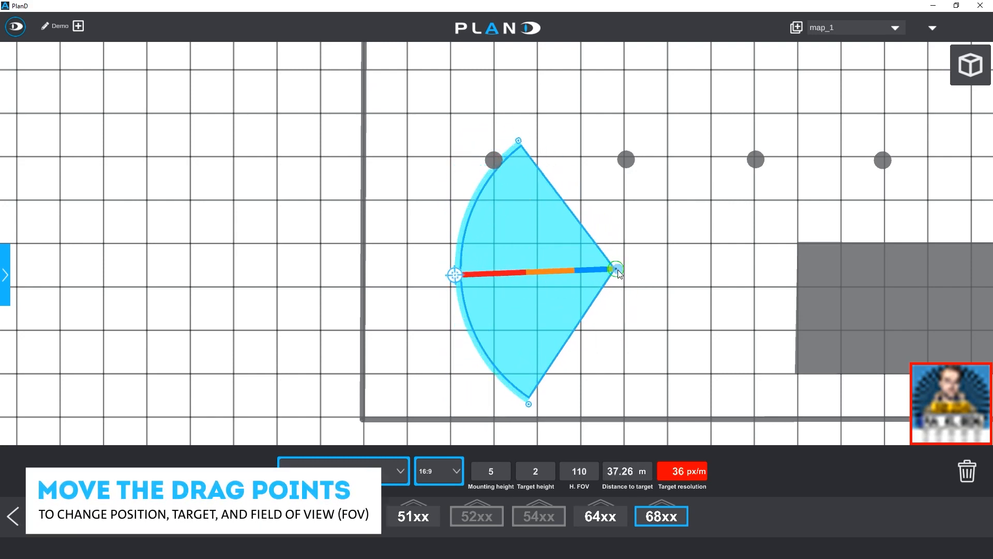
{"action": "mouse_move", "coordinate": [468, 277]}
{"action": "left_mouse_down"}
{"action": "mouse_move", "coordinate": [362, 275]}
{"action": "mouse_move", "coordinate": [498, 272]}
{"action": "mouse_move", "coordinate": [377, 274]}
{"action": "mouse_move", "coordinate": [473, 269]}
{"action": "left_mouse_up"}
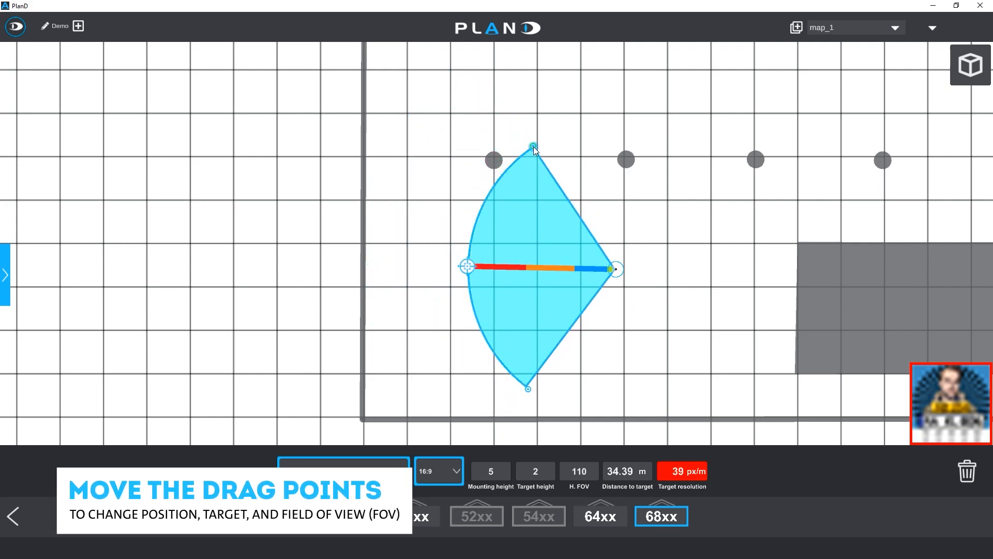
{"action": "left_click_drag", "start_coordinate": [533, 147], "coordinate": [581, 126]}
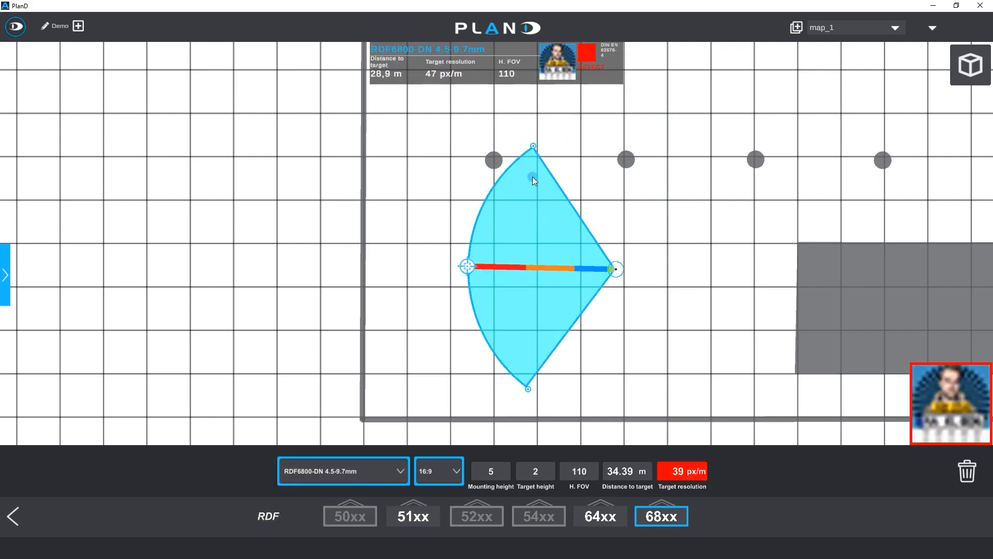
{"action": "left_click_drag", "start_coordinate": [546, 295], "coordinate": [578, 302]}
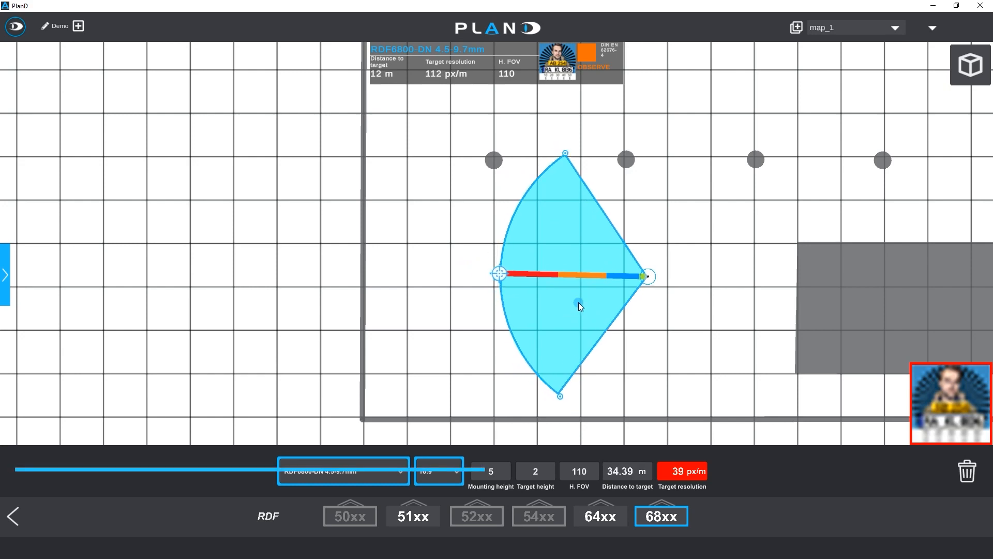
{"action": "left_click_drag", "start_coordinate": [501, 277], "coordinate": [502, 280]}
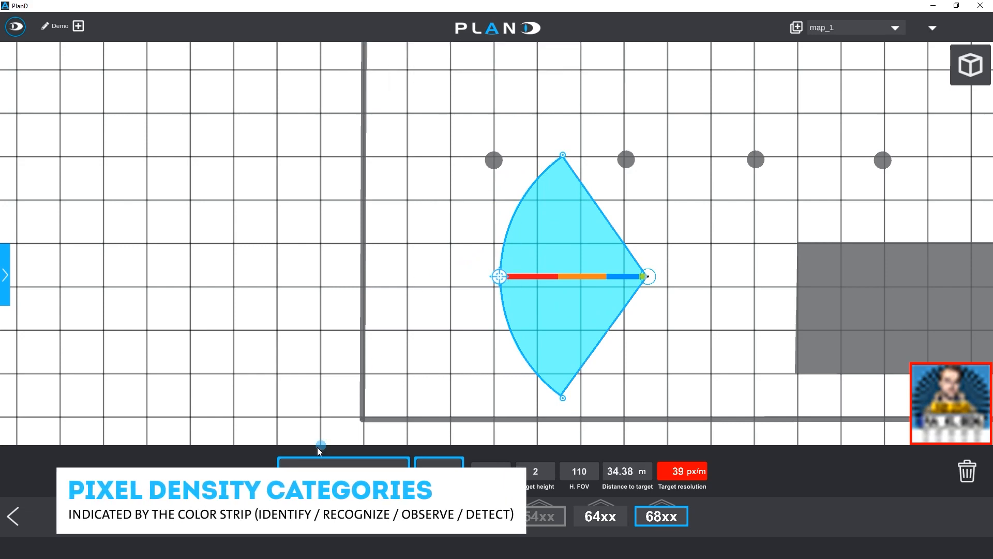
Change the camera model to RDF6800-DN 12-40mm and extend its target distance to about 46 m.
{"action": "left_click", "coordinate": [323, 462]}
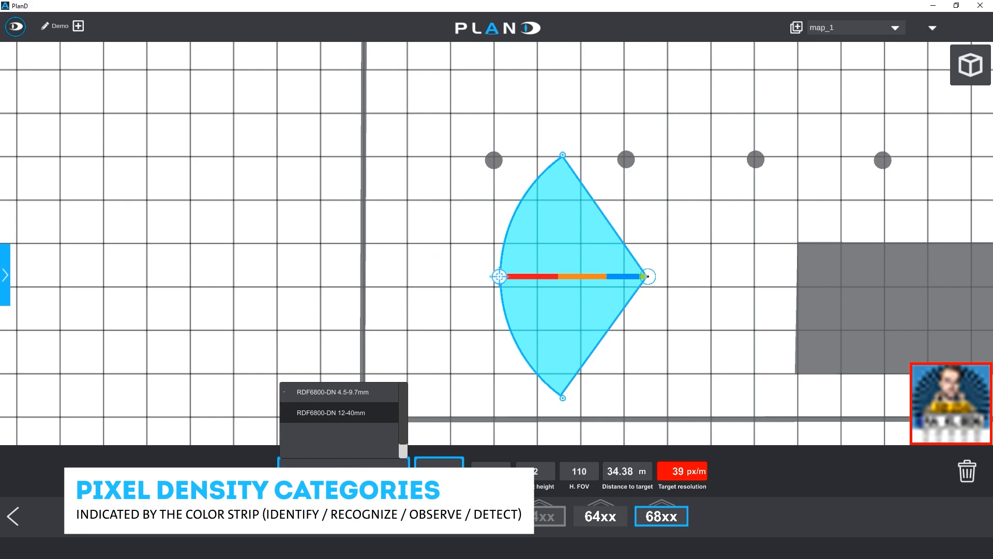
{"action": "left_click", "coordinate": [344, 415]}
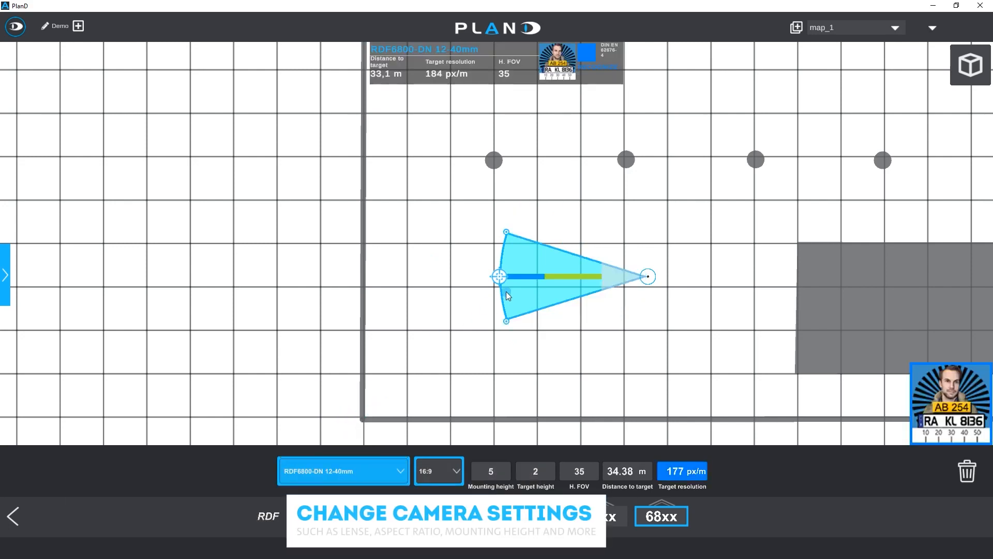
{"action": "left_click_drag", "start_coordinate": [500, 281], "coordinate": [451, 282]}
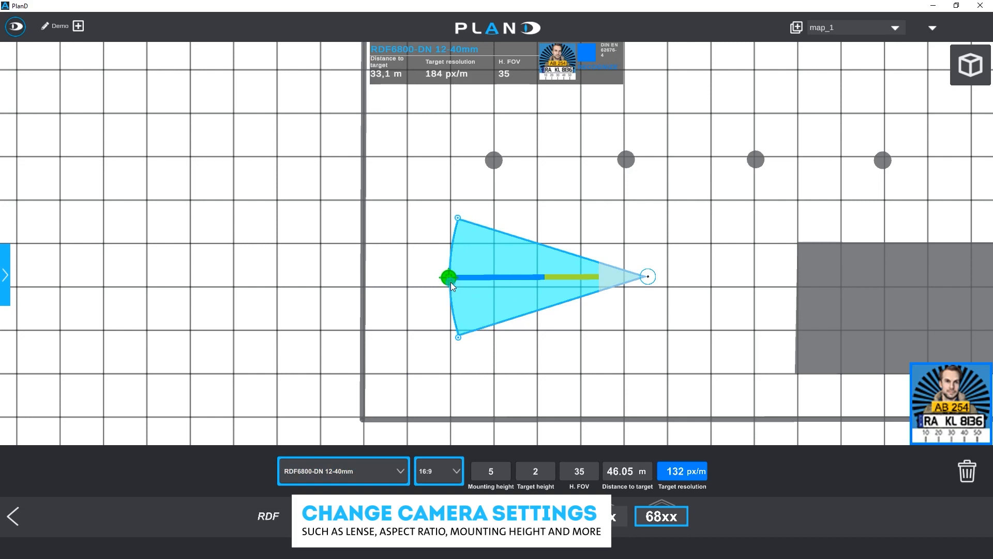
Try the 9:16 aspect ratio on the camera, return it to 16:9 and widen the horizontal field of view to 35.
{"action": "left_click", "coordinate": [444, 466]}
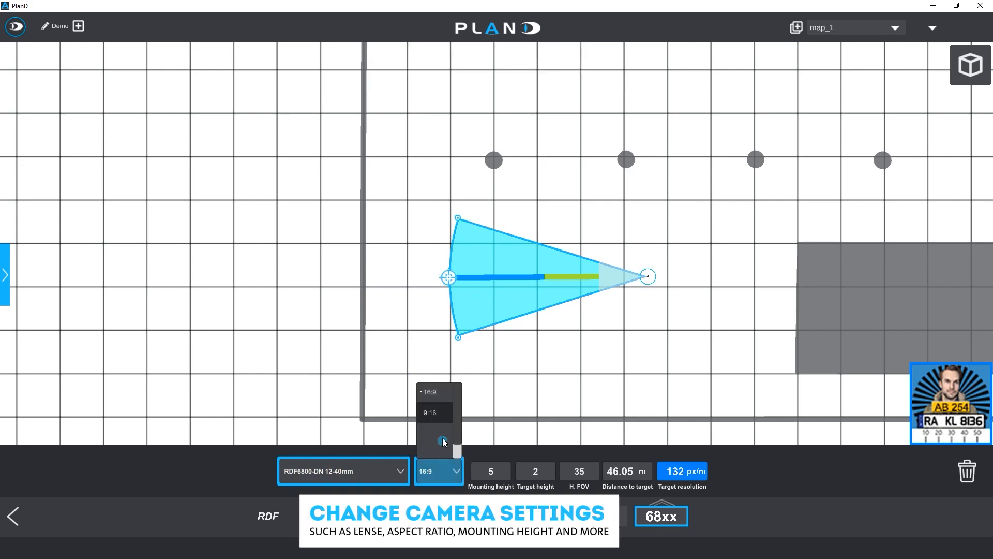
{"action": "left_click", "coordinate": [433, 413]}
{"action": "left_click", "coordinate": [439, 474]}
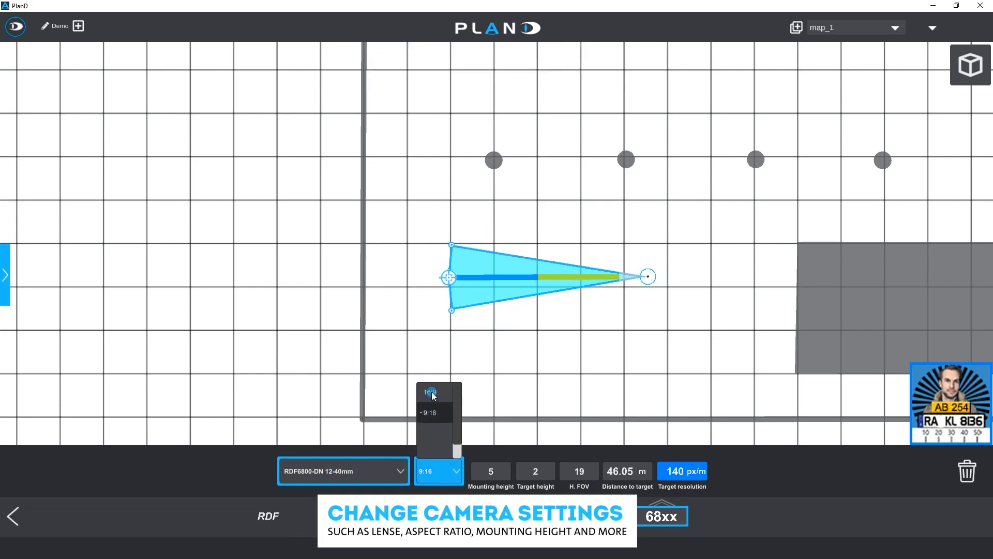
{"action": "left_click", "coordinate": [432, 392]}
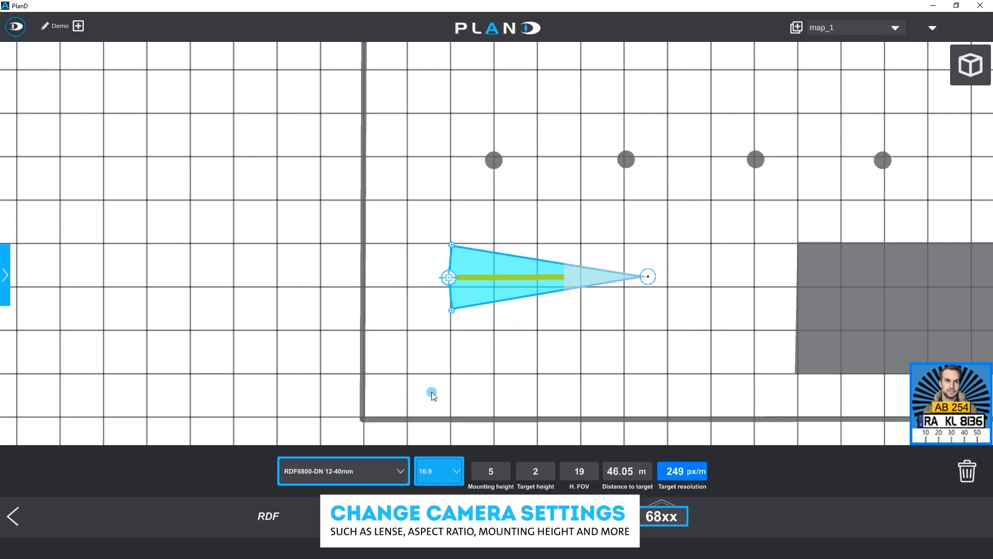
{"action": "left_click", "coordinate": [452, 311]}
{"action": "left_click_drag", "start_coordinate": [452, 311], "coordinate": [464, 340]}
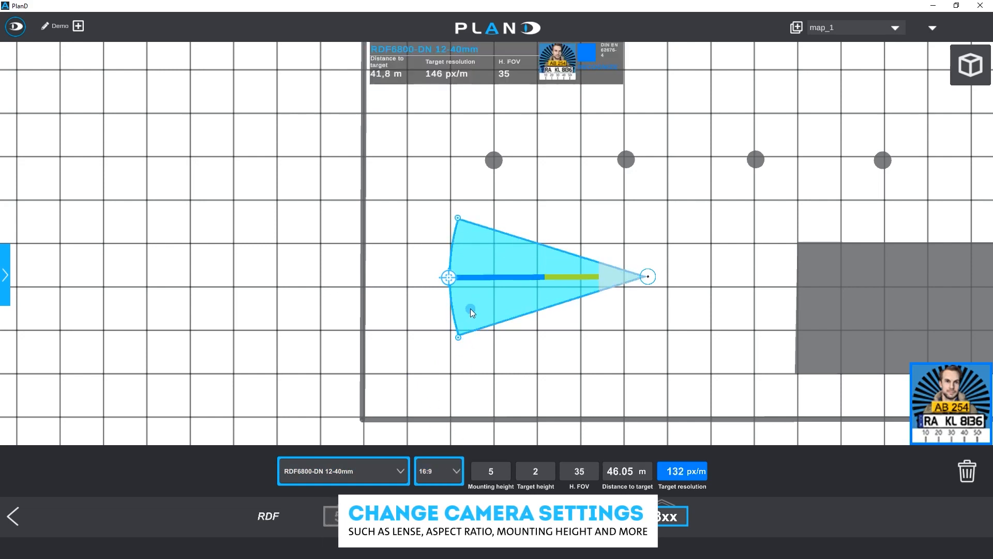
Set the camera's distance to target to 80 m.
{"action": "left_click", "coordinate": [495, 477]}
{"action": "left_click", "coordinate": [533, 476]}
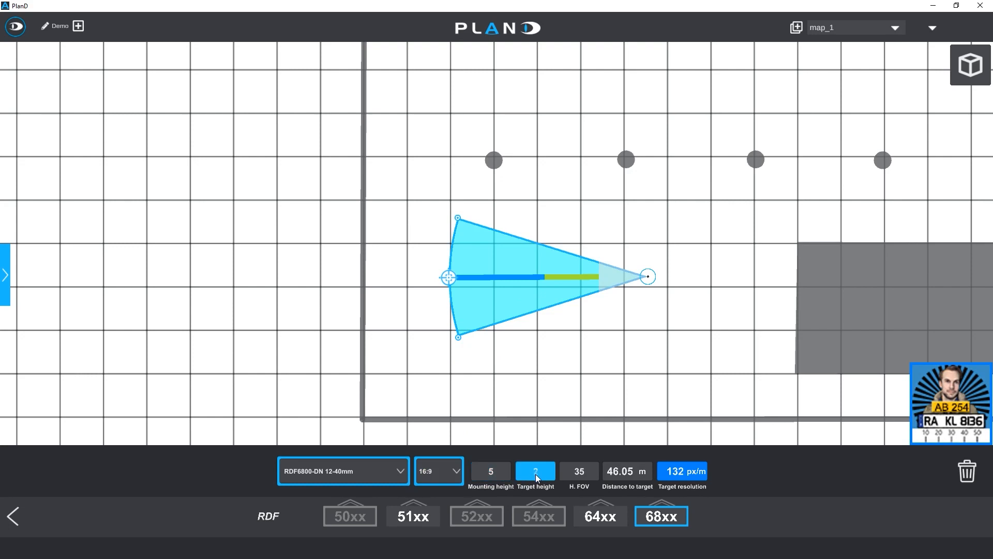
{"action": "left_click", "coordinate": [636, 475]}
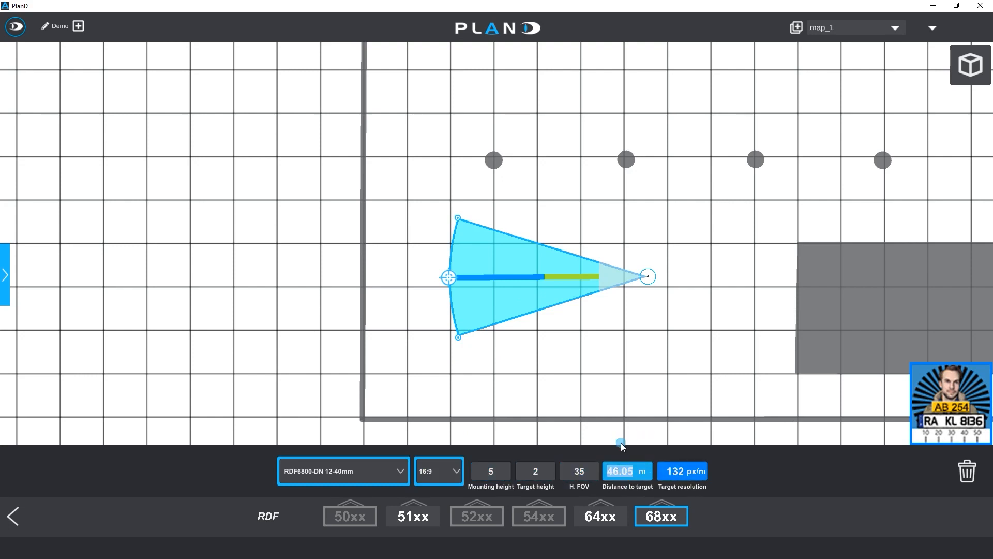
{"action": "type", "text": "80"}
{"action": "key", "text": "Return"}
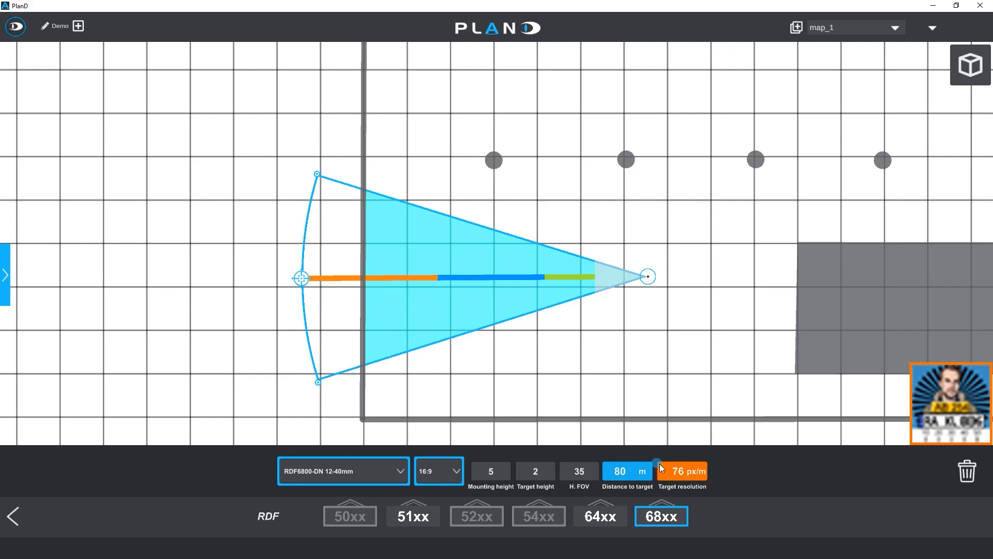
Set the camera's target resolution to 125 px/m.
{"action": "left_click", "coordinate": [676, 474]}
{"action": "type", "text": "125"}
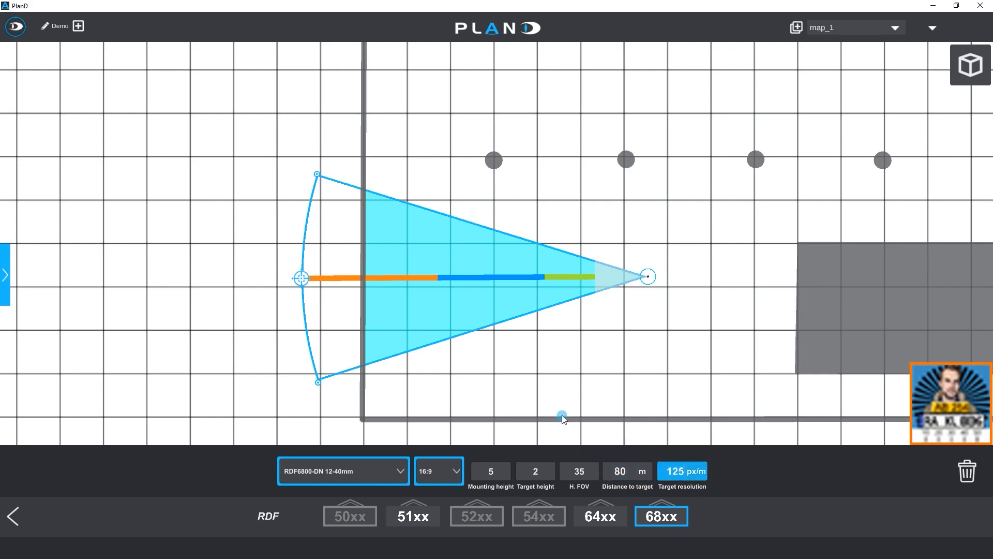
{"action": "key", "text": "Return"}
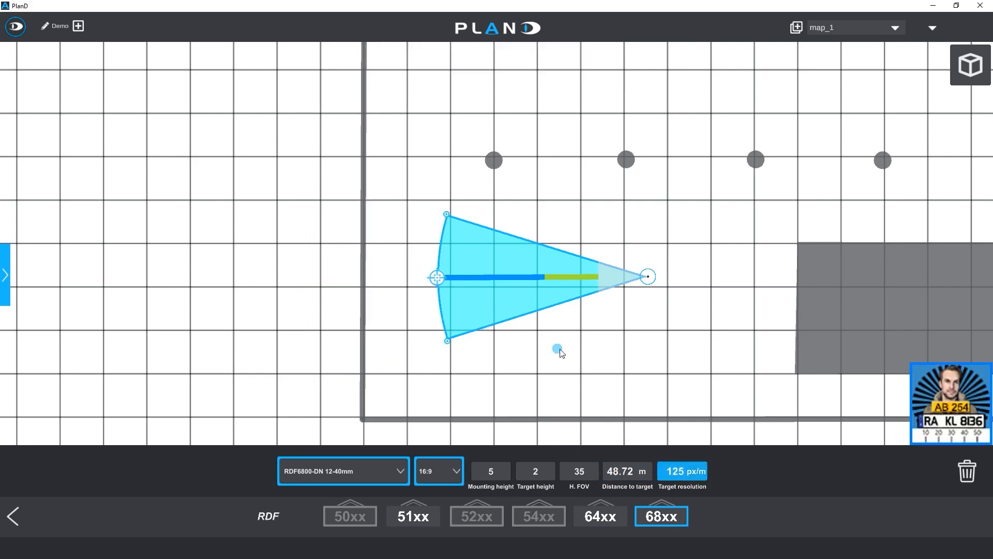
Relocate the RDF6800 camera to the large rectangular building's upper-left corner and aim it past the L-shaped building, with the target about 100 m away.
{"action": "left_click_drag", "start_coordinate": [576, 357], "coordinate": [527, 344]}
{"action": "scroll", "coordinate": [497, 337], "scroll_direction": "down", "scroll_amount": 5}
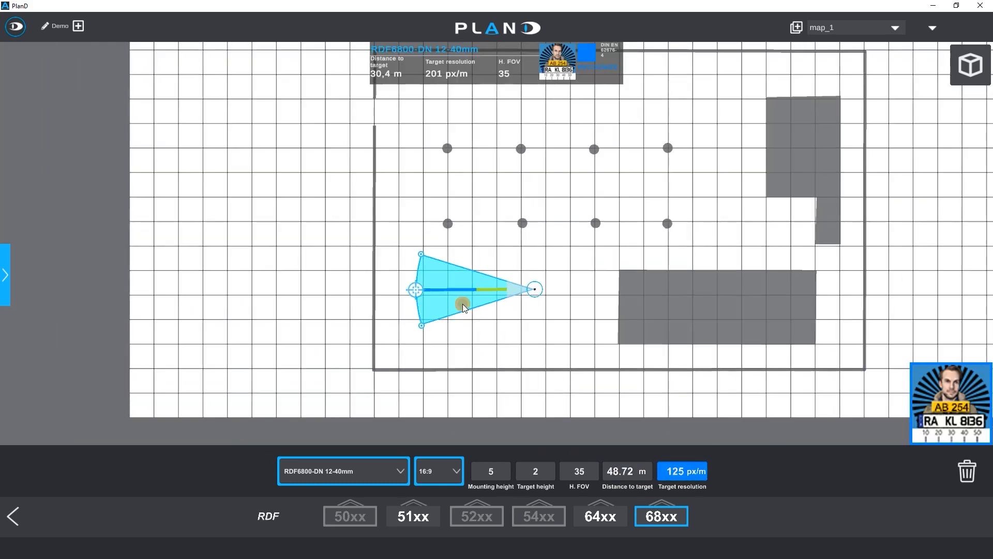
{"action": "left_click_drag", "start_coordinate": [464, 308], "coordinate": [528, 202]}
{"action": "left_click_drag", "start_coordinate": [728, 205], "coordinate": [854, 197]}
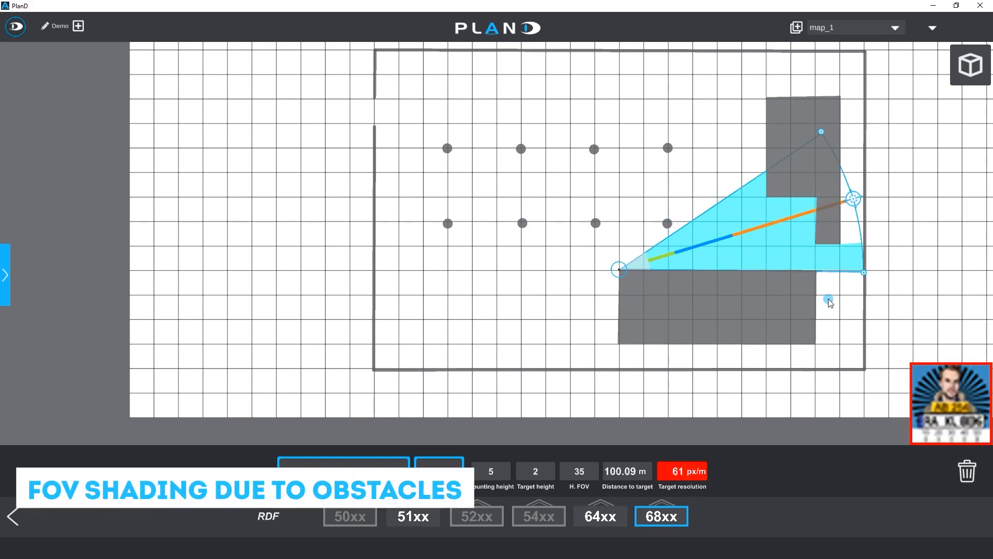
{"action": "scroll", "coordinate": [881, 219], "scroll_direction": "up", "scroll_amount": 4}
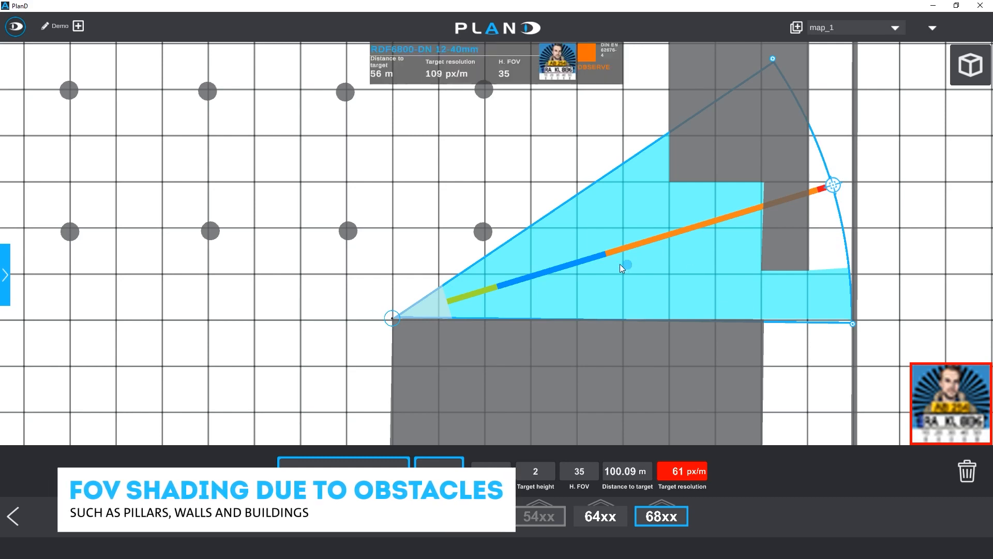
{"action": "scroll", "coordinate": [601, 260], "scroll_direction": "down", "scroll_amount": 2}
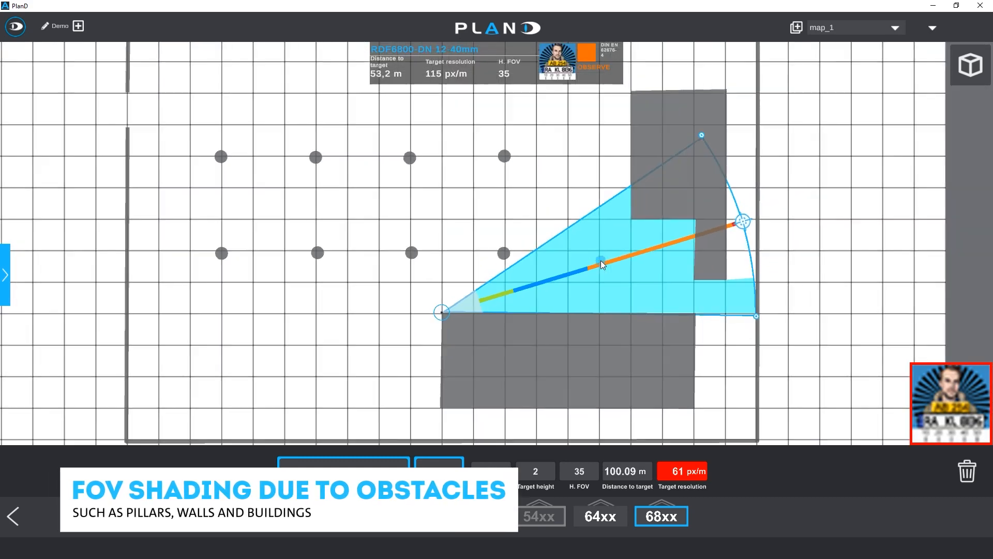
{"action": "left_click", "coordinate": [722, 344]}
{"action": "scroll", "coordinate": [722, 343], "scroll_direction": "down", "scroll_amount": 2}
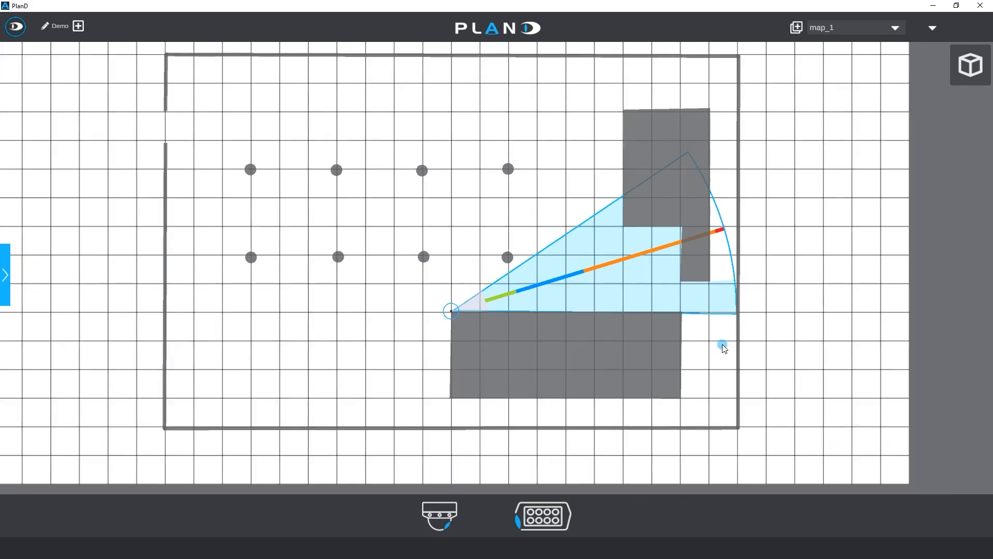
Place a camera with full-circle coverage at the upper-left corner of the L-shaped building.
{"action": "left_click", "coordinate": [567, 527]}
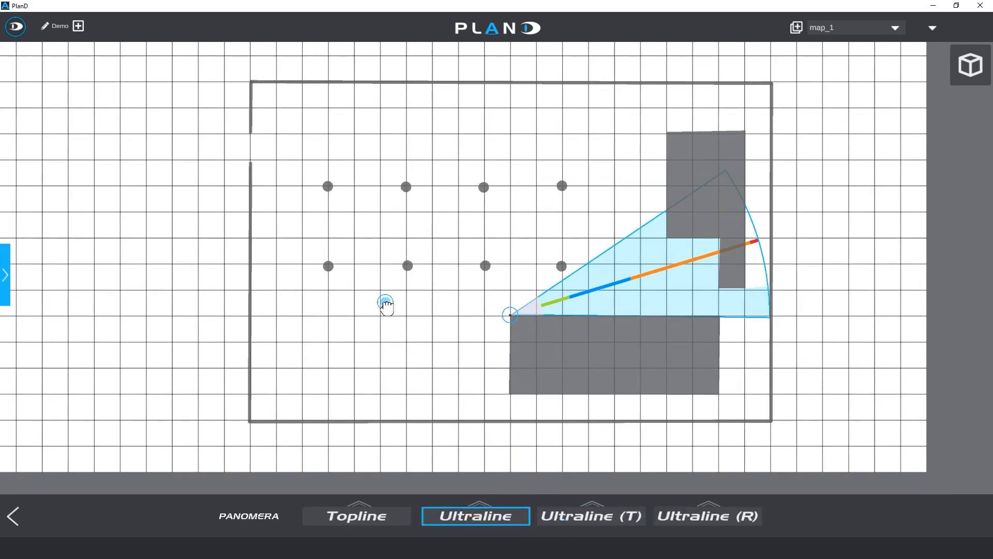
{"action": "left_click", "coordinate": [385, 304]}
{"action": "left_click_drag", "start_coordinate": [403, 347], "coordinate": [678, 173]}
{"action": "left_click", "coordinate": [604, 213]}
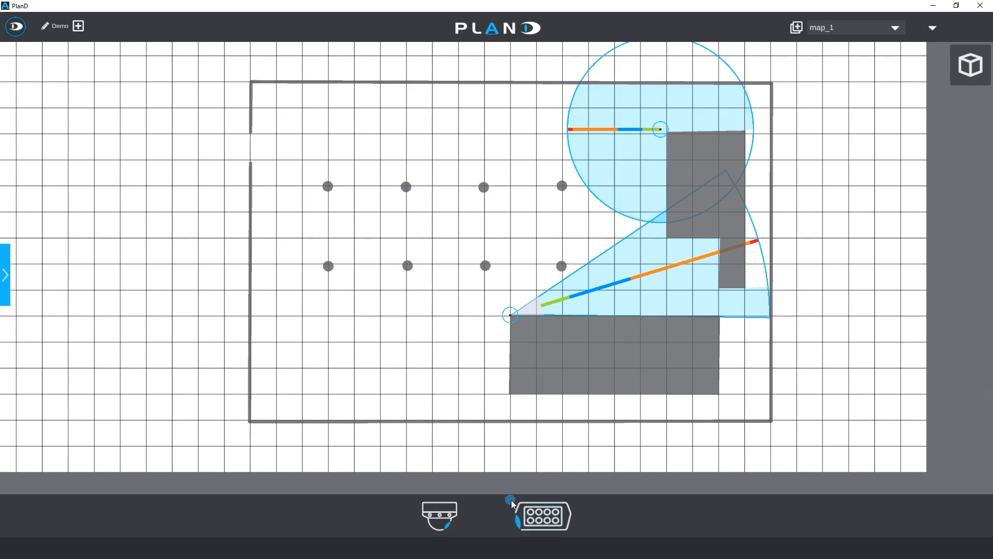
Place a Panomera S8 Topline 178/22 DN in the lower-left wall corner and aim it at the upper wall, about 131 m away.
{"action": "left_click", "coordinate": [538, 525]}
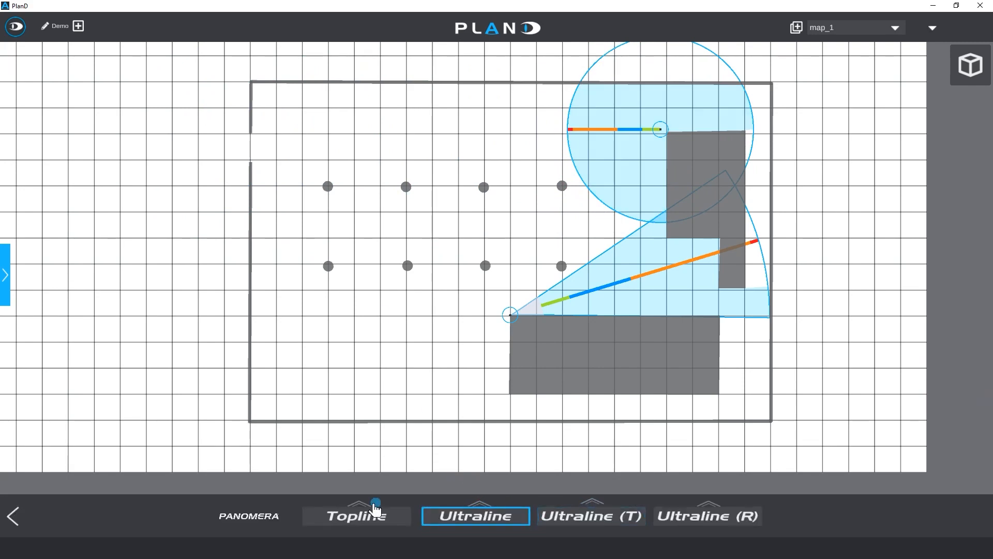
{"action": "left_click", "coordinate": [262, 413]}
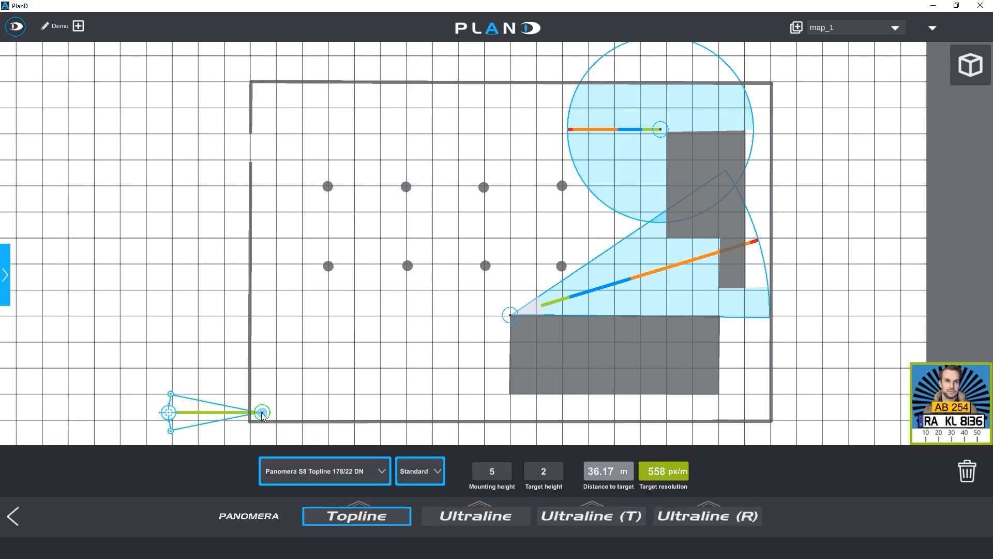
{"action": "left_click_drag", "start_coordinate": [176, 419], "coordinate": [311, 84]}
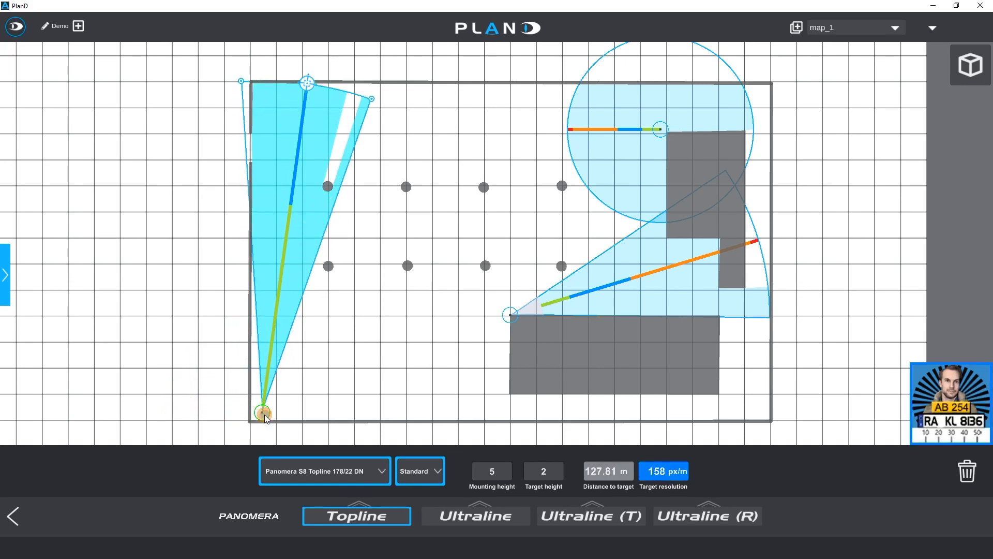
{"action": "mouse_move", "coordinate": [265, 418]}
{"action": "left_mouse_down"}
{"action": "mouse_move", "coordinate": [252, 420]}
{"action": "mouse_move", "coordinate": [259, 426]}
{"action": "left_mouse_up"}
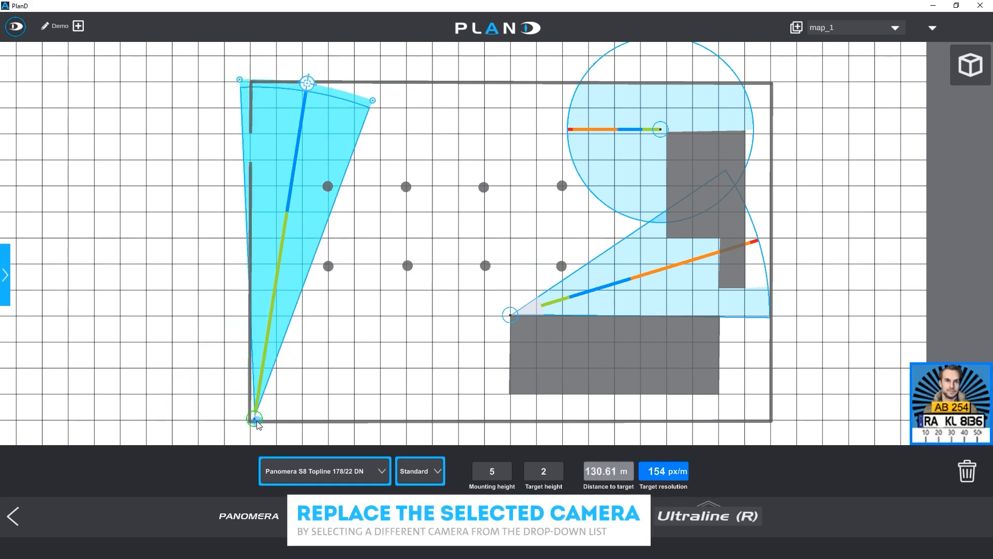
Replace the wall-corner camera with the Panomera S4 Topline 46/30 DN and shift its target toward the pillars, about 116 m away.
{"action": "left_click", "coordinate": [331, 471]}
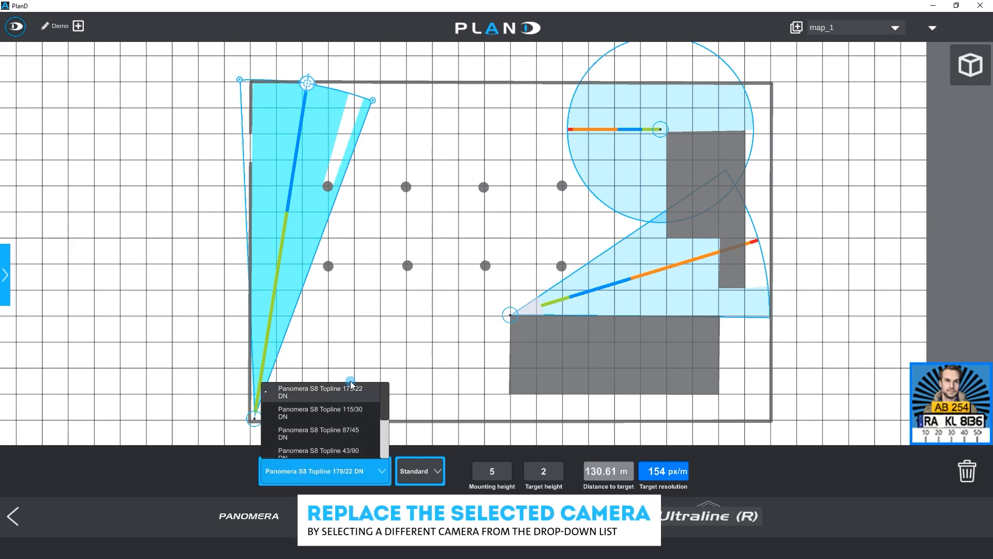
{"action": "scroll", "coordinate": [349, 430], "scroll_direction": "down", "scroll_amount": 2}
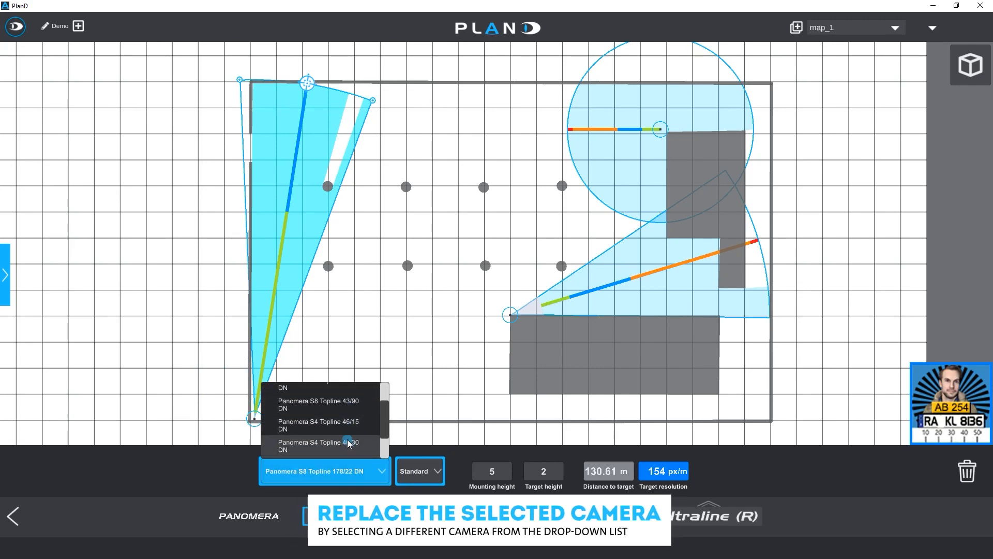
{"action": "left_click", "coordinate": [347, 443]}
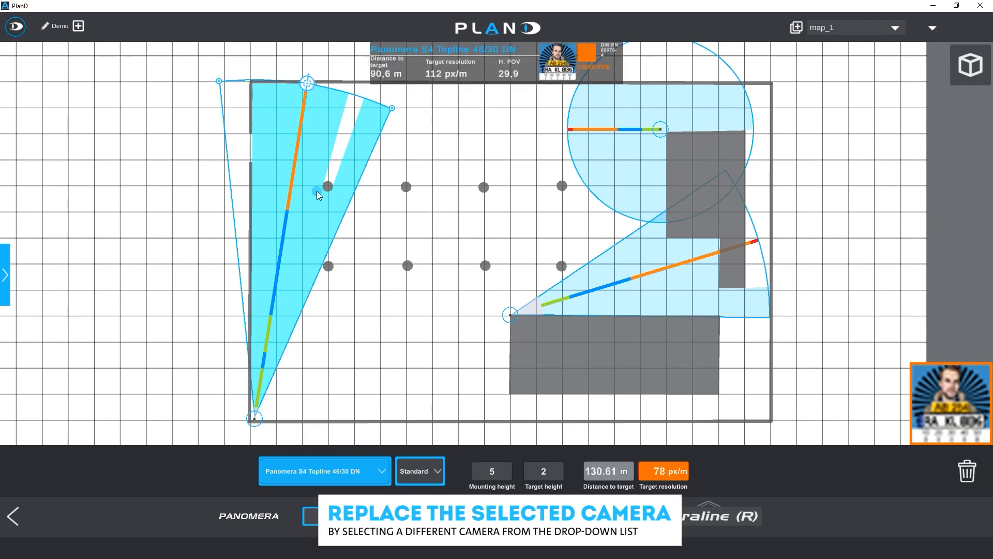
{"action": "left_click_drag", "start_coordinate": [312, 86], "coordinate": [343, 98]}
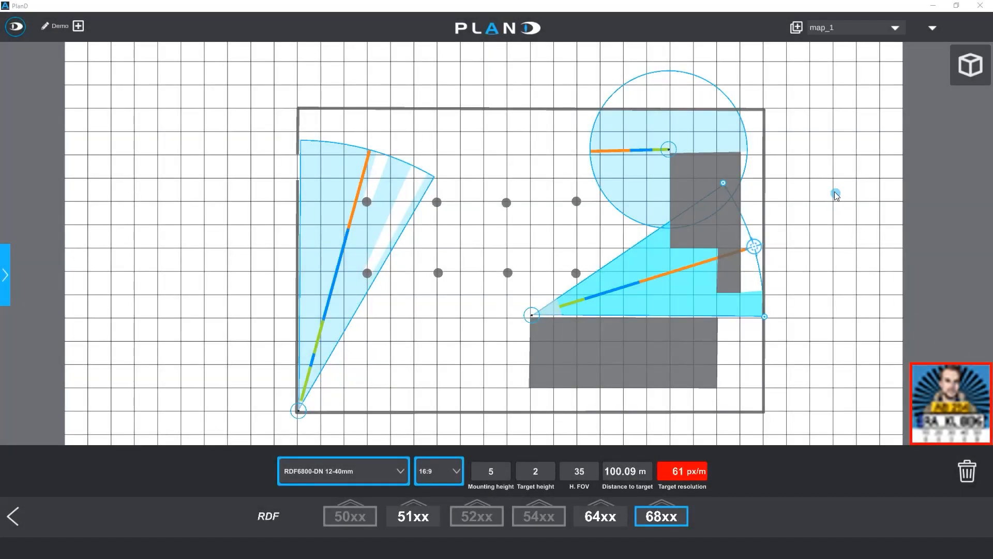
Show the site in 3D and set the mounting height of the RDF6800 camera at the building corner to 3.
{"action": "left_click", "coordinate": [965, 68]}
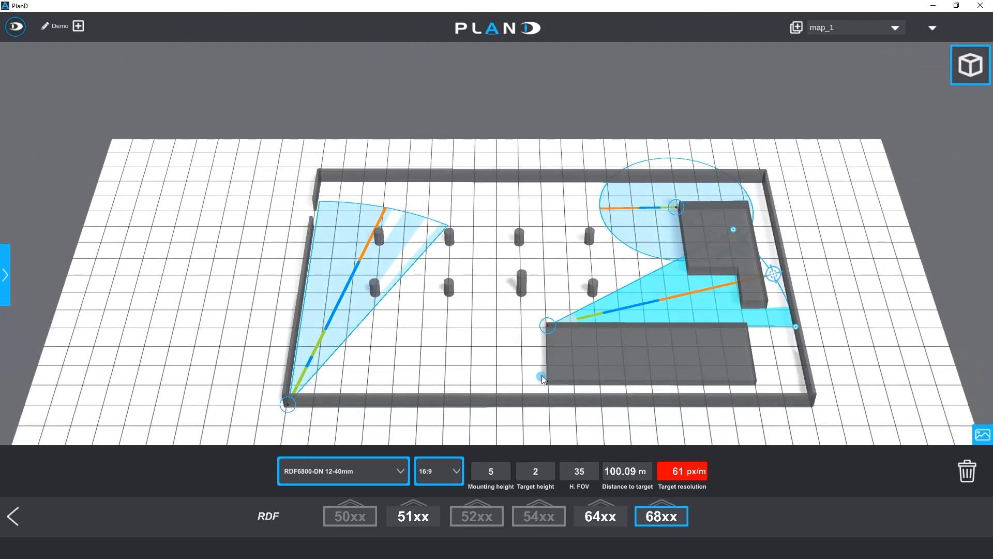
{"action": "left_click_drag", "start_coordinate": [544, 371], "coordinate": [615, 349]}
{"action": "scroll", "coordinate": [512, 356], "scroll_direction": "up", "scroll_amount": 5}
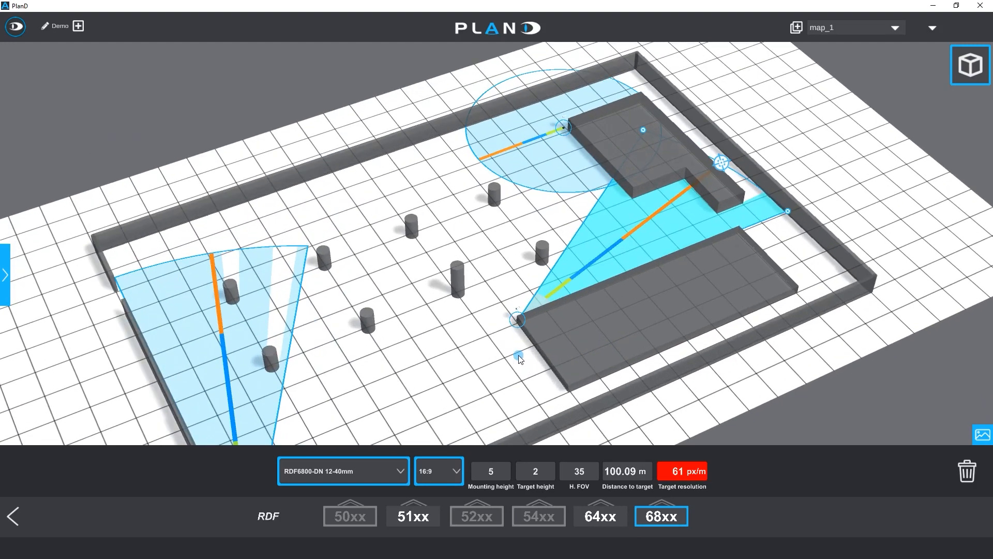
{"action": "scroll", "coordinate": [492, 287], "scroll_direction": "up", "scroll_amount": 8}
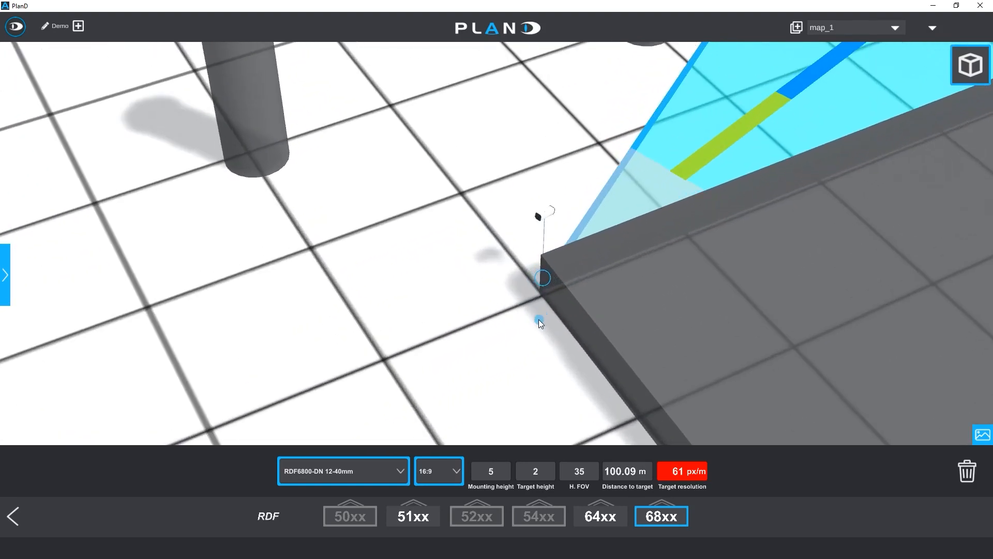
{"action": "left_click_drag", "start_coordinate": [573, 313], "coordinate": [747, 278]}
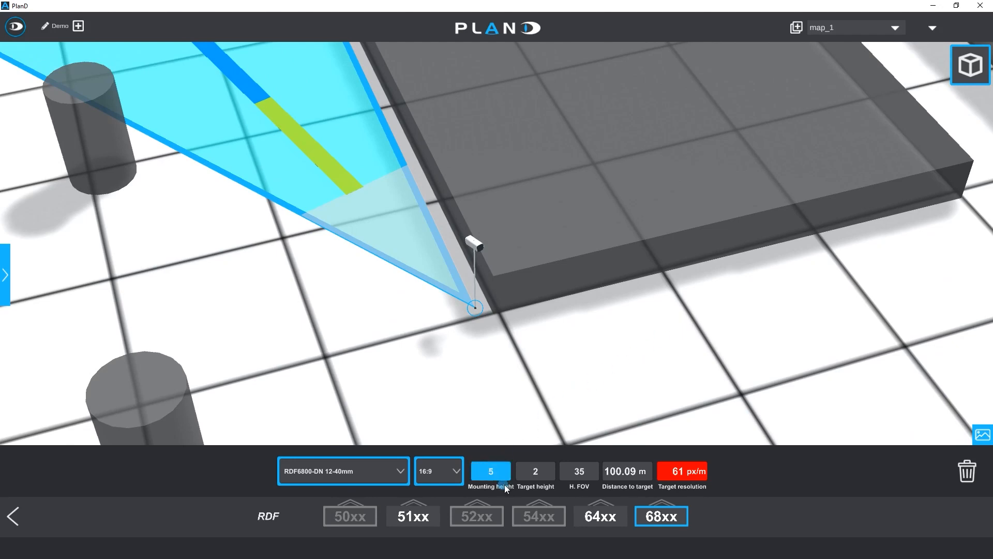
{"action": "type", "text": "3"}
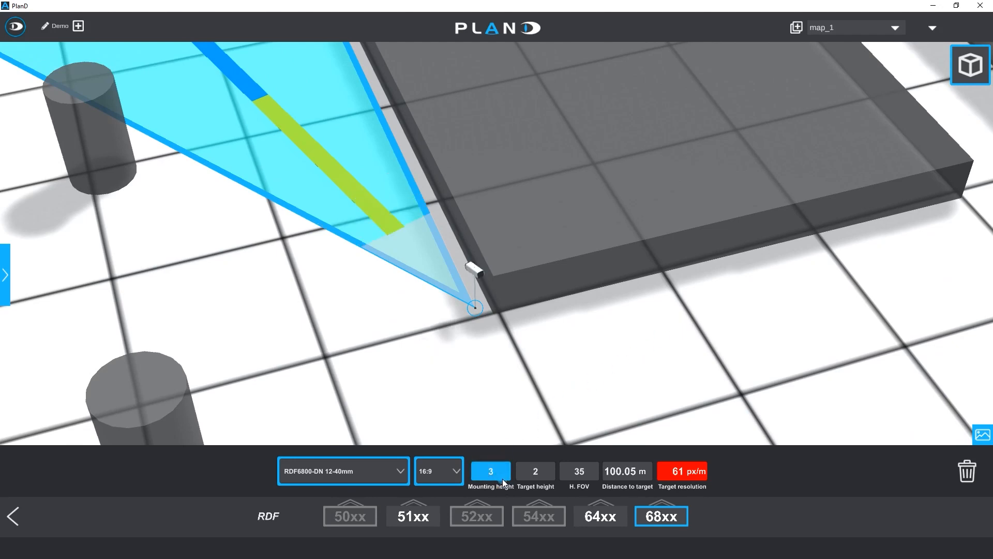
Move the RDF6800 camera slightly closer to the corner of the rectangular building.
{"action": "left_click_drag", "start_coordinate": [476, 310], "coordinate": [487, 310]}
{"action": "scroll", "coordinate": [460, 331], "scroll_direction": "down", "scroll_amount": 4}
{"action": "scroll", "coordinate": [460, 331], "scroll_direction": "down", "scroll_amount": 5}
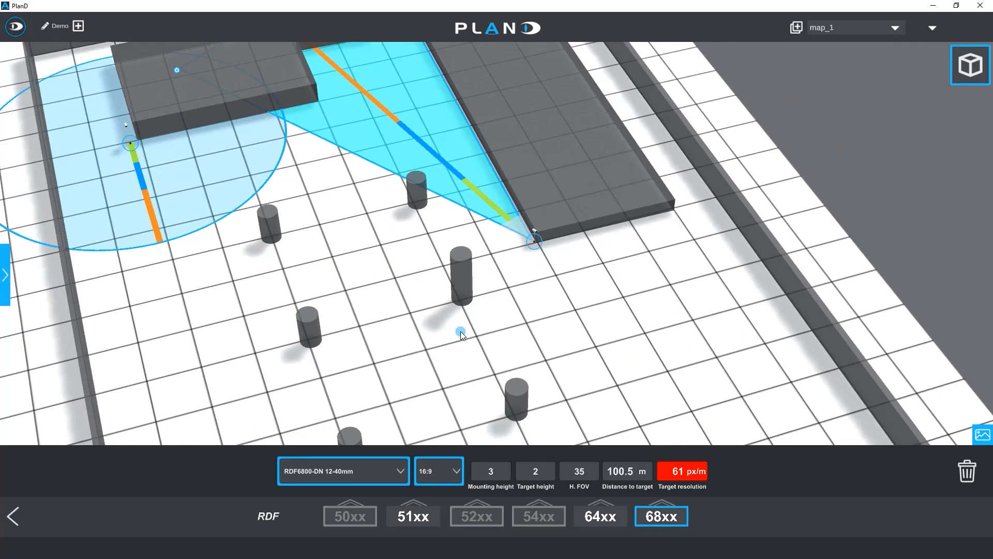
Select the Panomera S4 Topline camera in the wall corner and activate its camera view.
{"action": "left_click_drag", "start_coordinate": [550, 296], "coordinate": [499, 288]}
{"action": "left_click", "coordinate": [403, 248]}
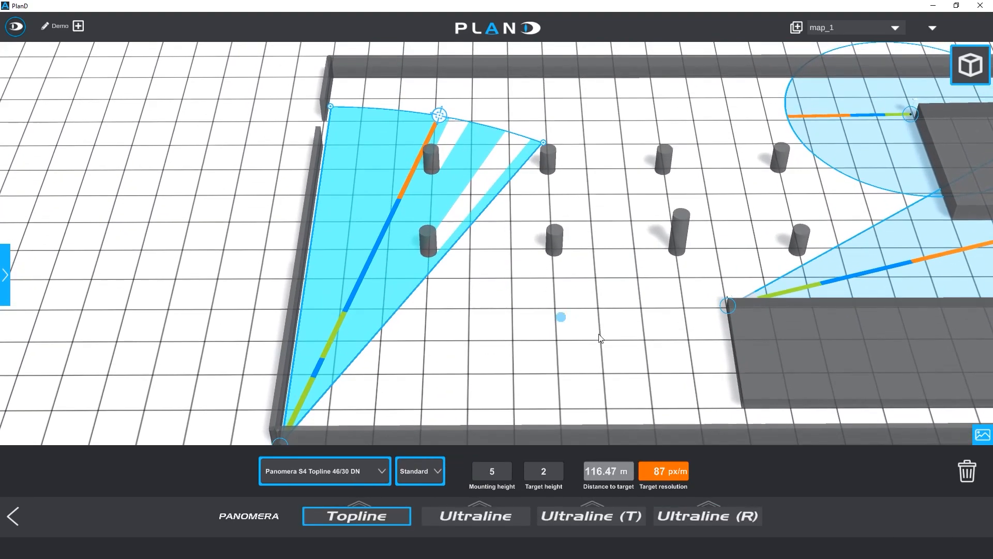
{"action": "left_click", "coordinate": [984, 436]}
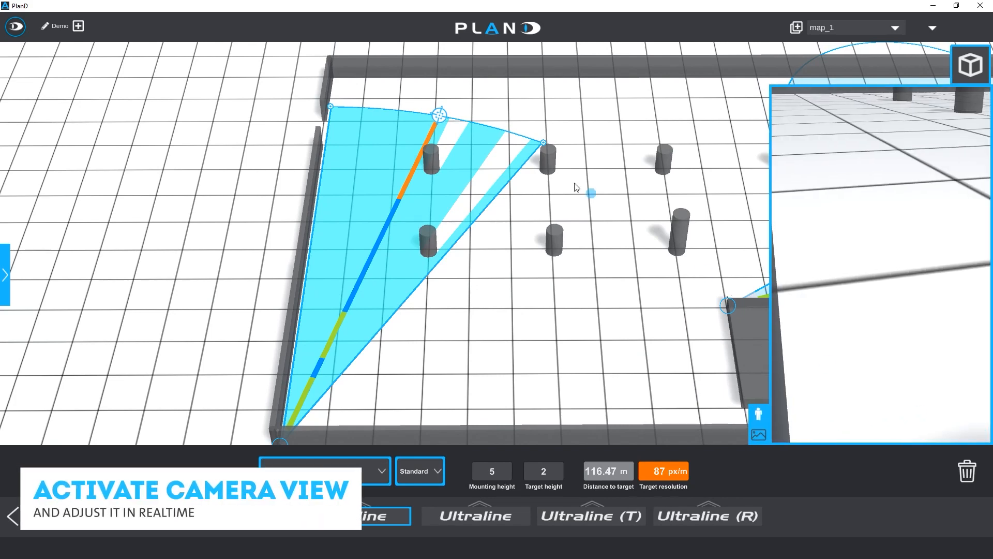
Set the Panomera's mounting height to 10 and aim it at the second pillar of the upper row, about 114 m away.
{"action": "mouse_move", "coordinate": [434, 116]}
{"action": "left_mouse_down"}
{"action": "mouse_move", "coordinate": [517, 156]}
{"action": "mouse_move", "coordinate": [636, 247]}
{"action": "mouse_move", "coordinate": [631, 233]}
{"action": "mouse_move", "coordinate": [448, 104]}
{"action": "left_mouse_up"}
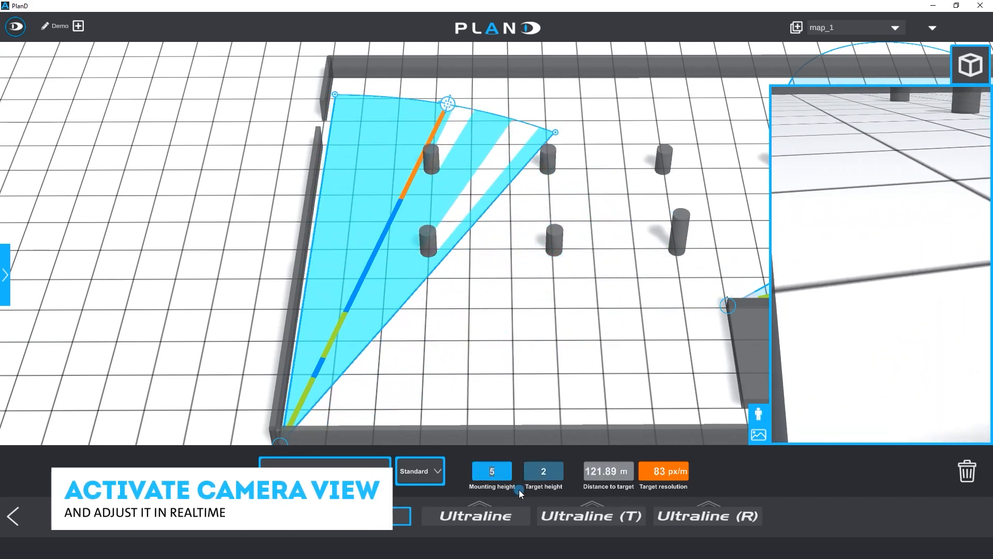
{"action": "type", "text": "10"}
{"action": "key", "text": "Return"}
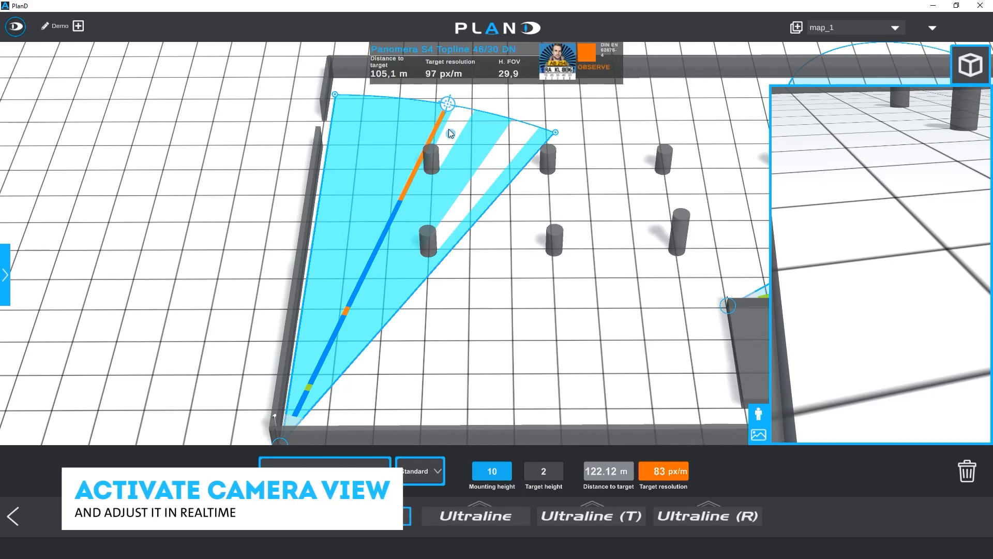
{"action": "left_click_drag", "start_coordinate": [448, 105], "coordinate": [555, 158]}
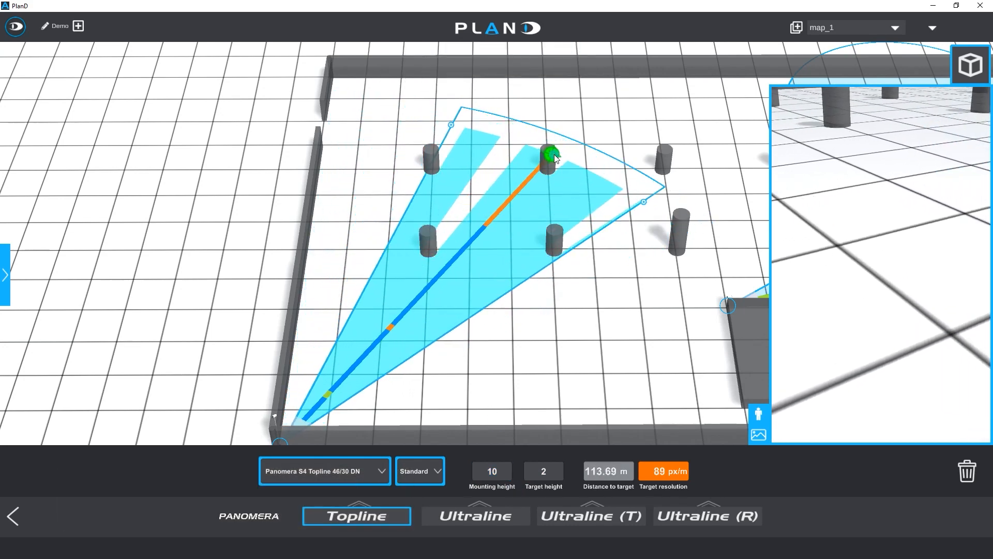
Replace the wall-corner camera with the Panomera S8 Topline 43/90 DN and aim it between the pillars, about 111 m away.
{"action": "left_click", "coordinate": [376, 473]}
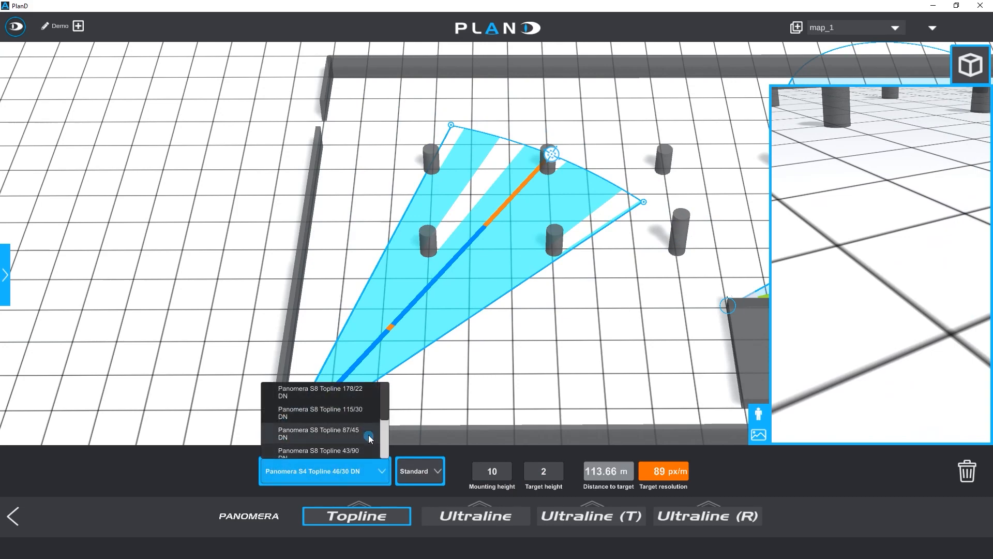
{"action": "left_click", "coordinate": [360, 452]}
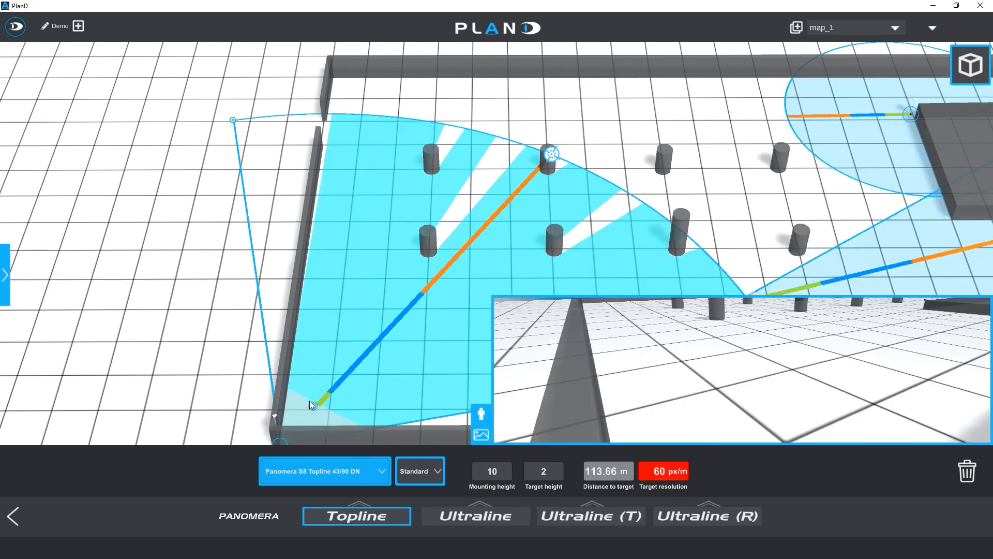
{"action": "scroll", "coordinate": [212, 362], "scroll_direction": "down", "scroll_amount": 5}
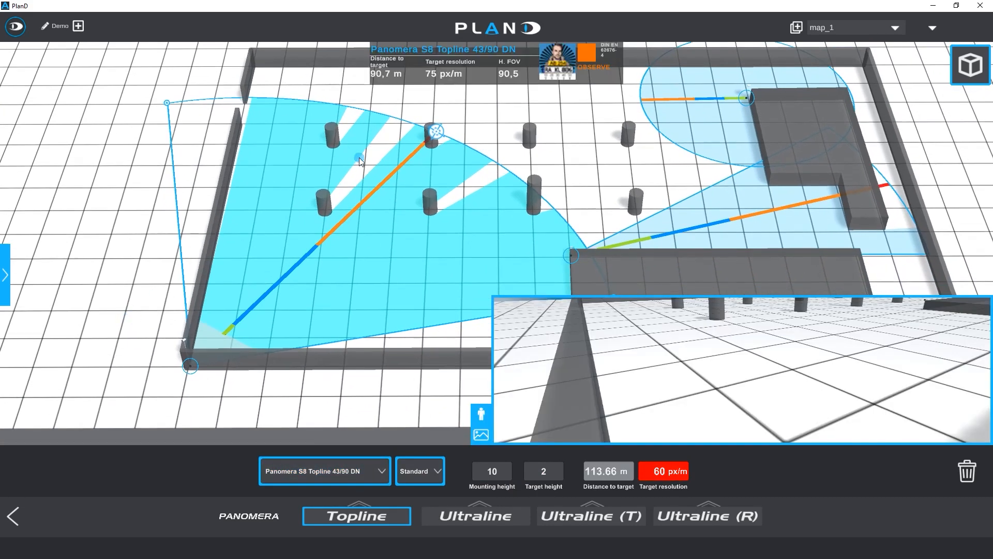
{"action": "left_click_drag", "start_coordinate": [442, 135], "coordinate": [493, 169]}
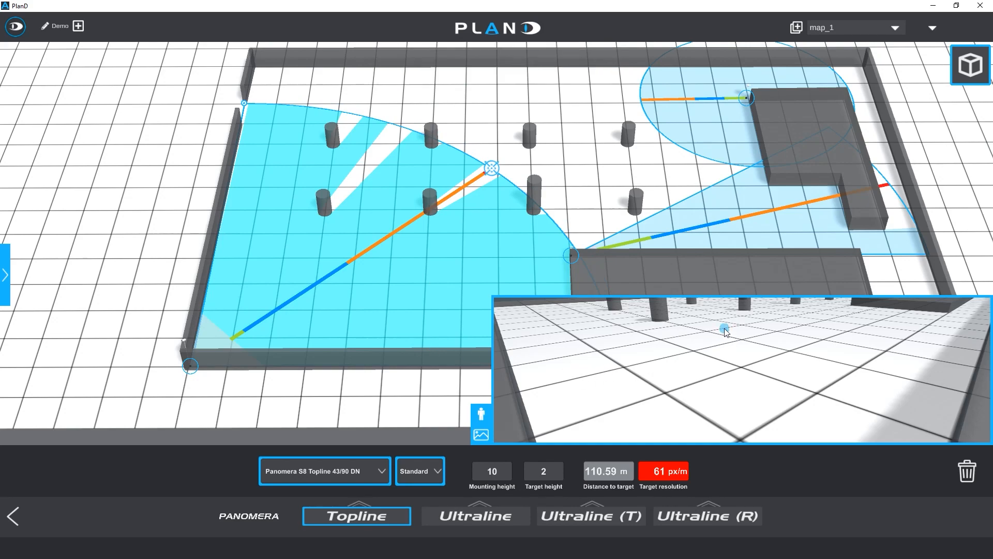
Place a person about 23 m away in the Panomera's camera view and switch the view to the RDF6800 camera.
{"action": "left_click_drag", "start_coordinate": [471, 389], "coordinate": [285, 383]}
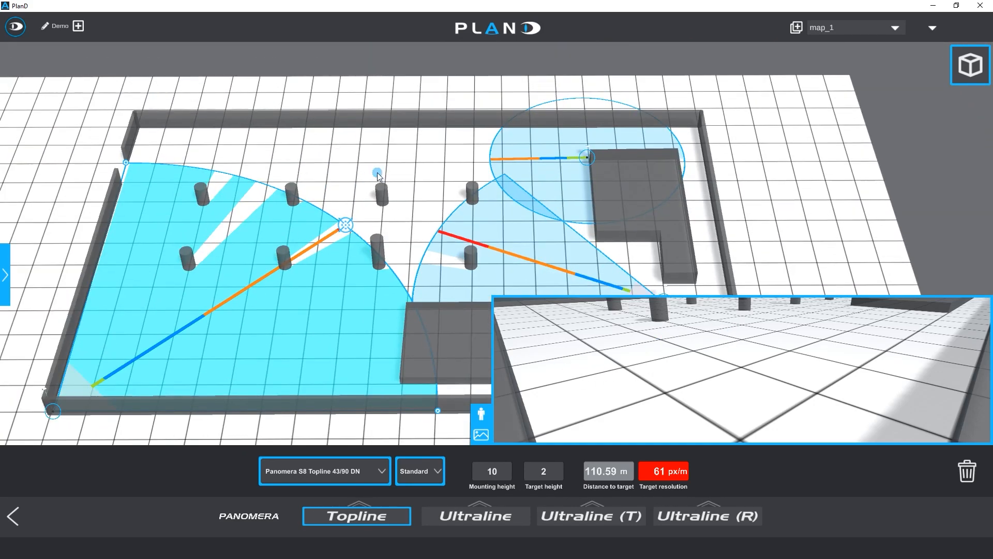
{"action": "left_click_drag", "start_coordinate": [377, 173], "coordinate": [358, 153]}
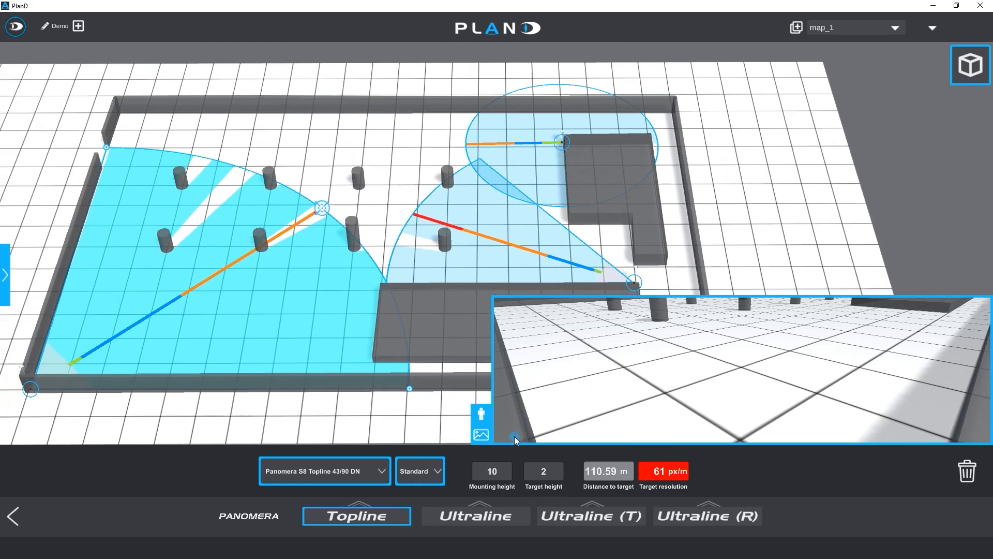
{"action": "left_click", "coordinate": [481, 412]}
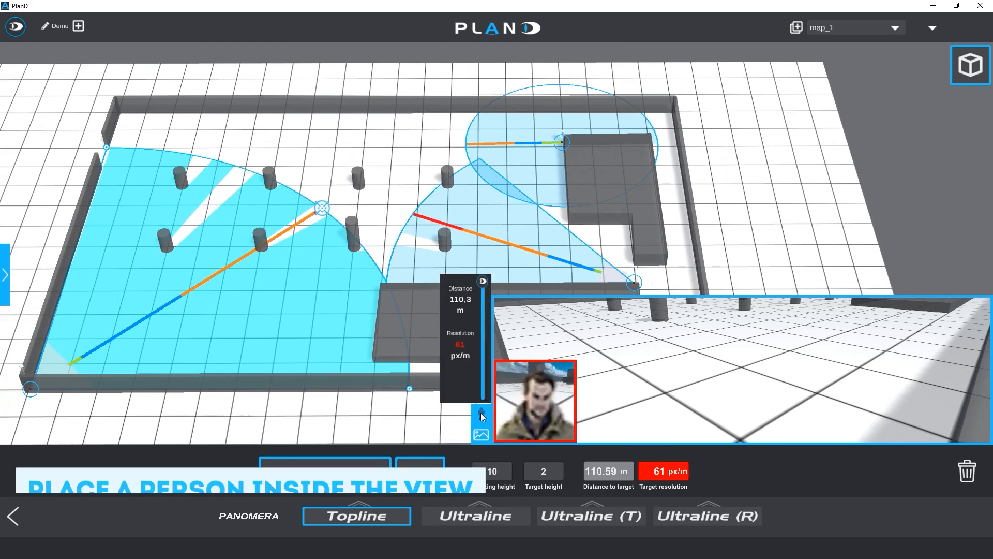
{"action": "left_click_drag", "start_coordinate": [483, 284], "coordinate": [471, 389]}
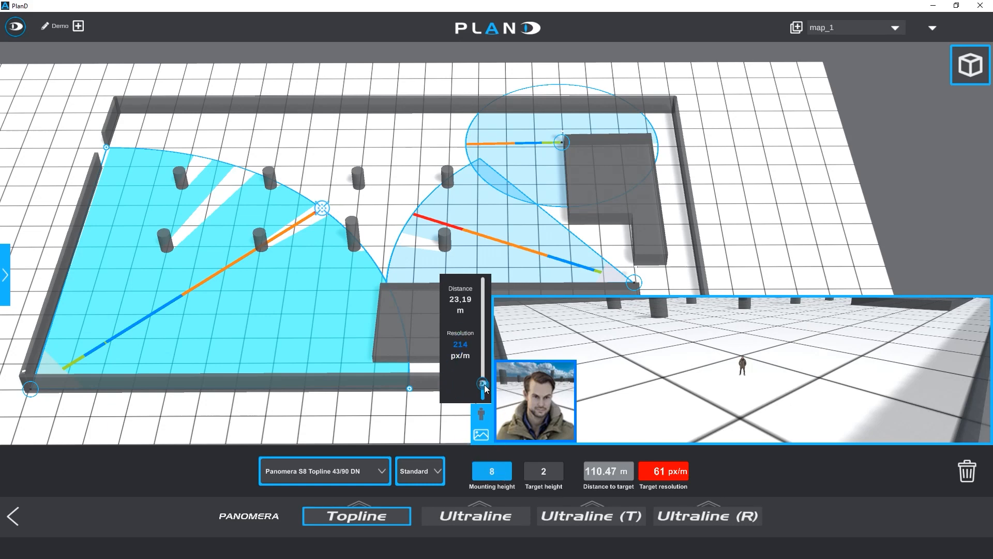
{"action": "left_click", "coordinate": [530, 255]}
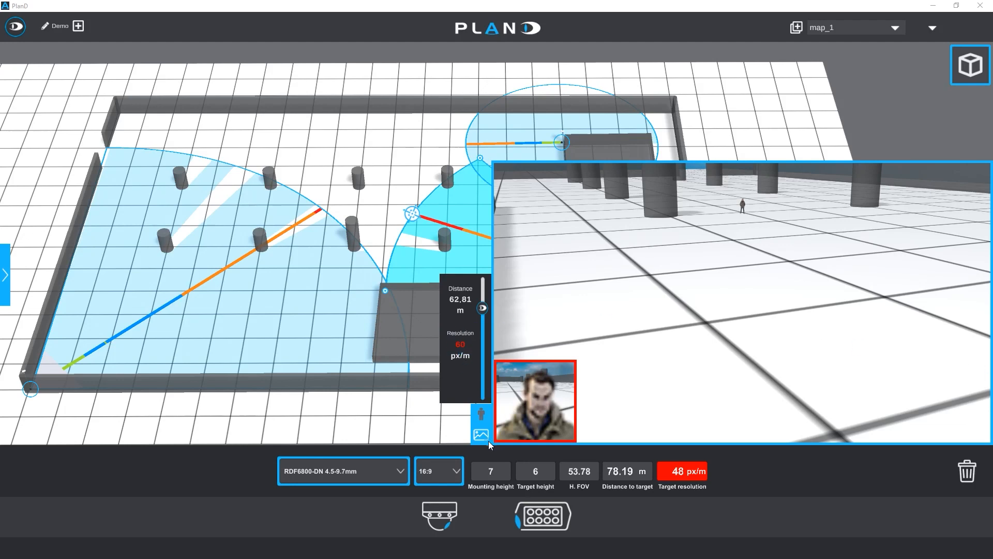
In the RDF6800 view, place the person about 23 m away, and narrow the camera's horizontal field of view to 47, aimed about 78 m away.
{"action": "left_click_drag", "start_coordinate": [485, 307], "coordinate": [476, 376]}
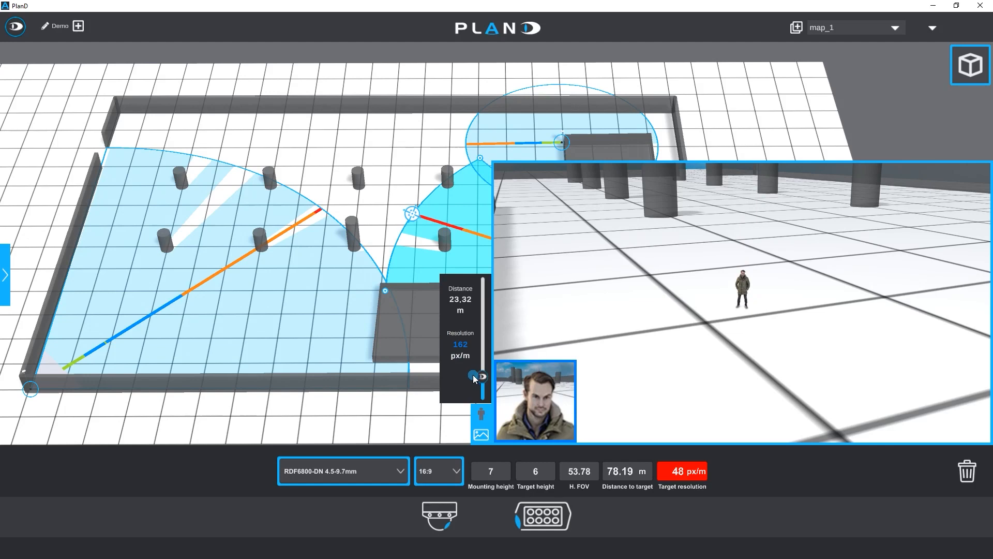
{"action": "left_click_drag", "start_coordinate": [480, 156], "coordinate": [453, 175]}
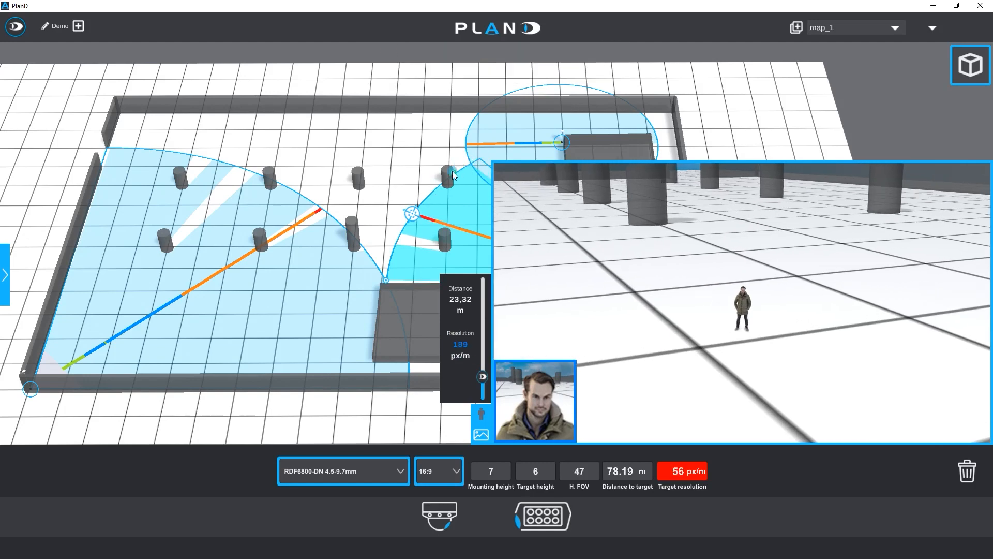
{"action": "left_click_drag", "start_coordinate": [413, 214], "coordinate": [410, 218]}
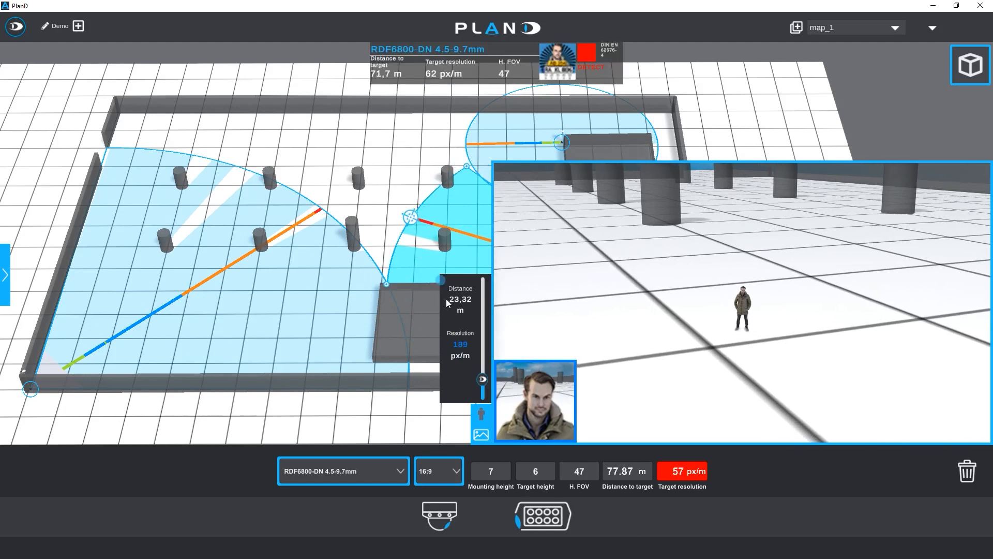
{"action": "left_click", "coordinate": [481, 434]}
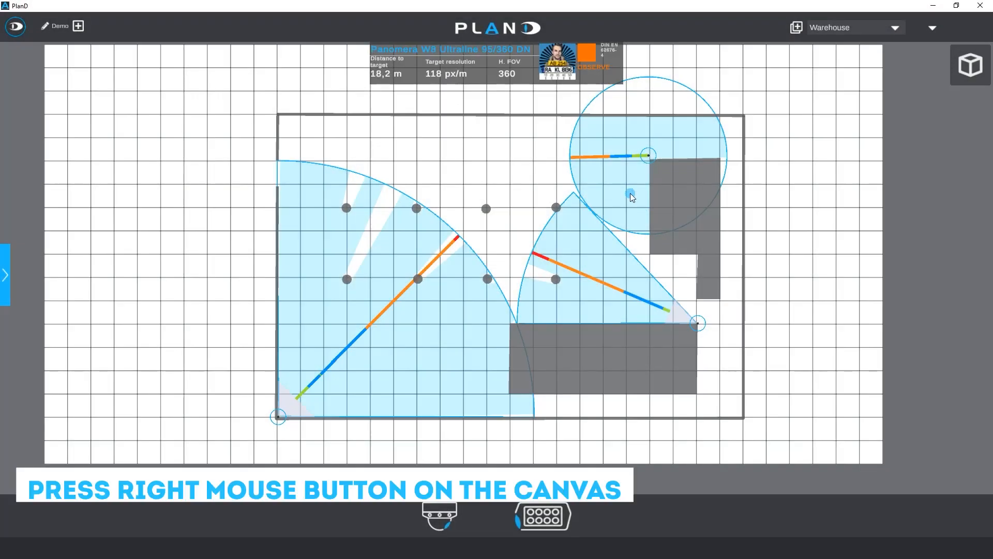
Duplicate the Panomera W8 Ultraline at the large lower building's bottom-right corner and aim the copy past the right outer wall, about 31 m away.
{"action": "left_click", "coordinate": [626, 173]}
{"action": "left_click_drag", "start_coordinate": [626, 172], "coordinate": [622, 180]}
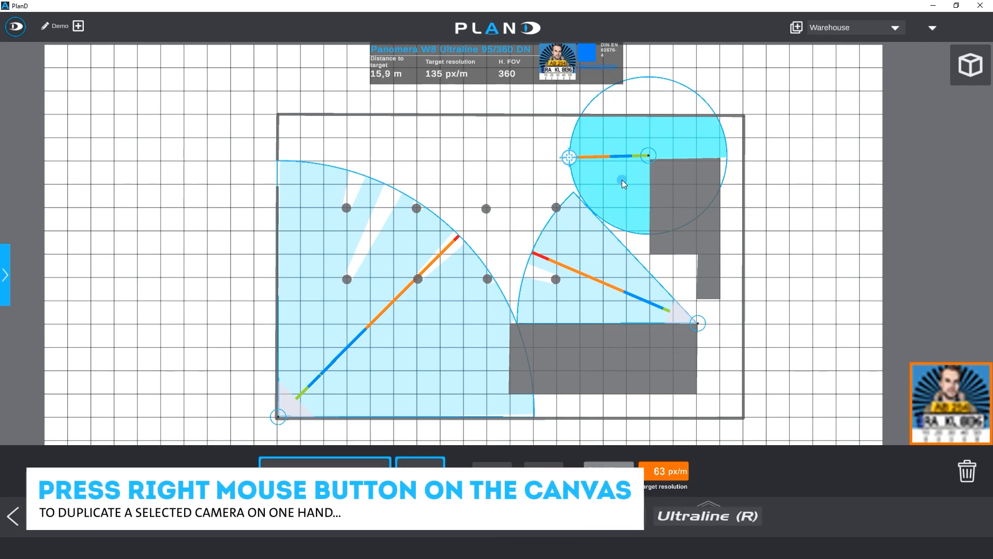
{"action": "right_click", "coordinate": [701, 403]}
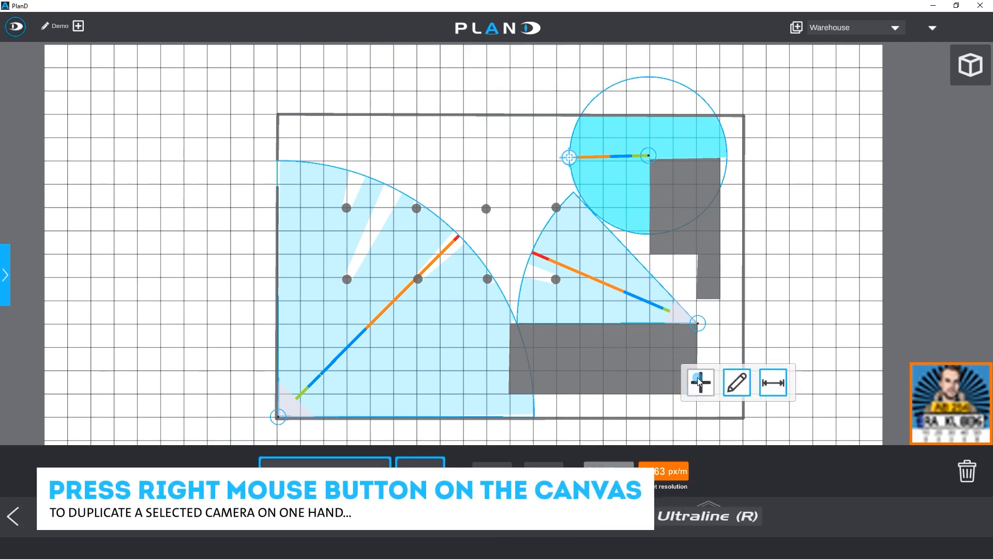
{"action": "left_click", "coordinate": [698, 378]}
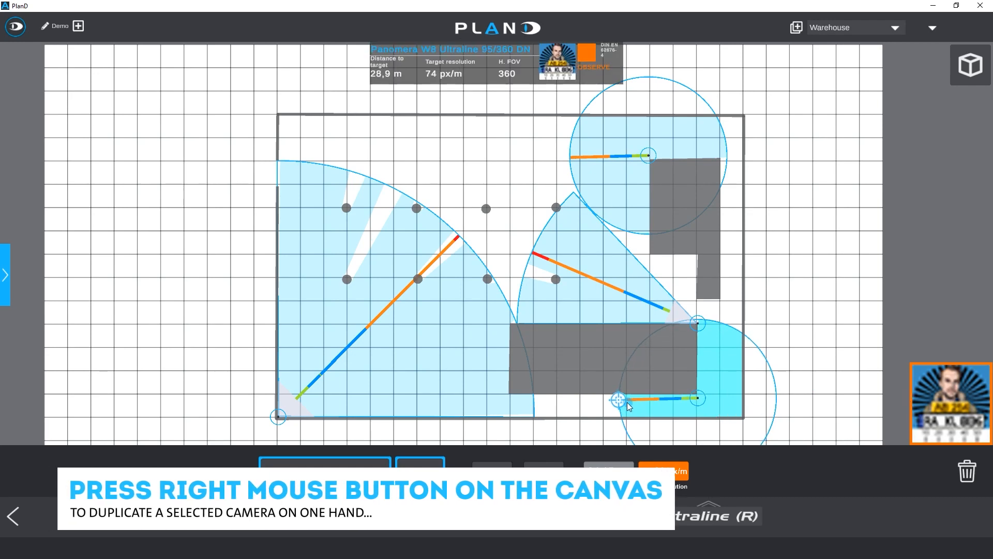
{"action": "left_click_drag", "start_coordinate": [624, 401], "coordinate": [771, 426]}
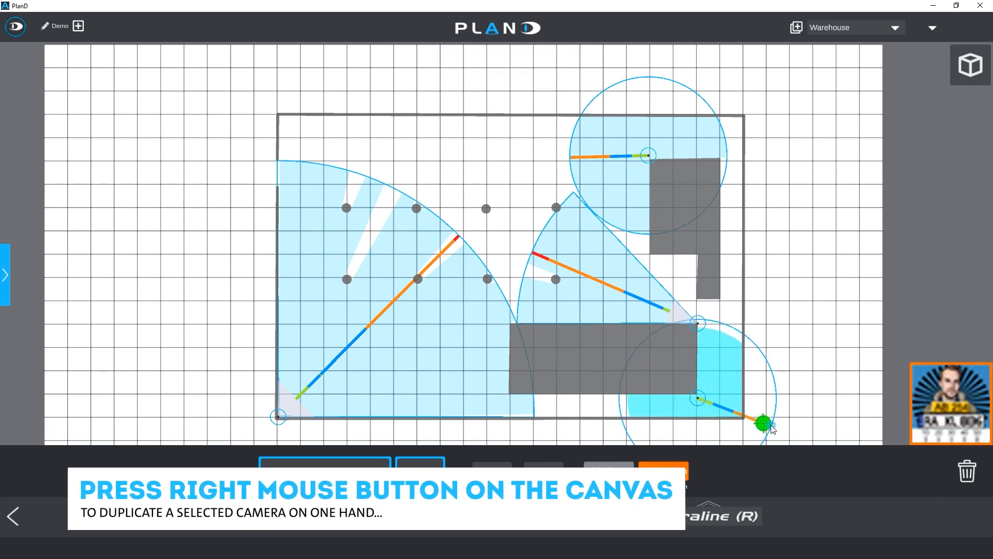
Return to drawing mode and outline a rectangular obstacle with 107 cm wall width above the third pillar of the upper row.
{"action": "right_click", "coordinate": [569, 411]}
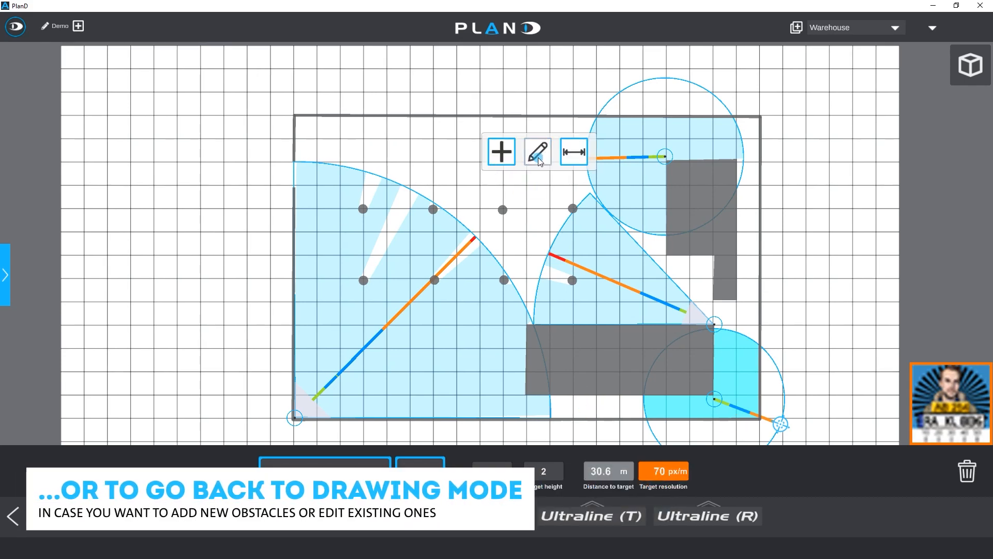
{"action": "left_click", "coordinate": [538, 158]}
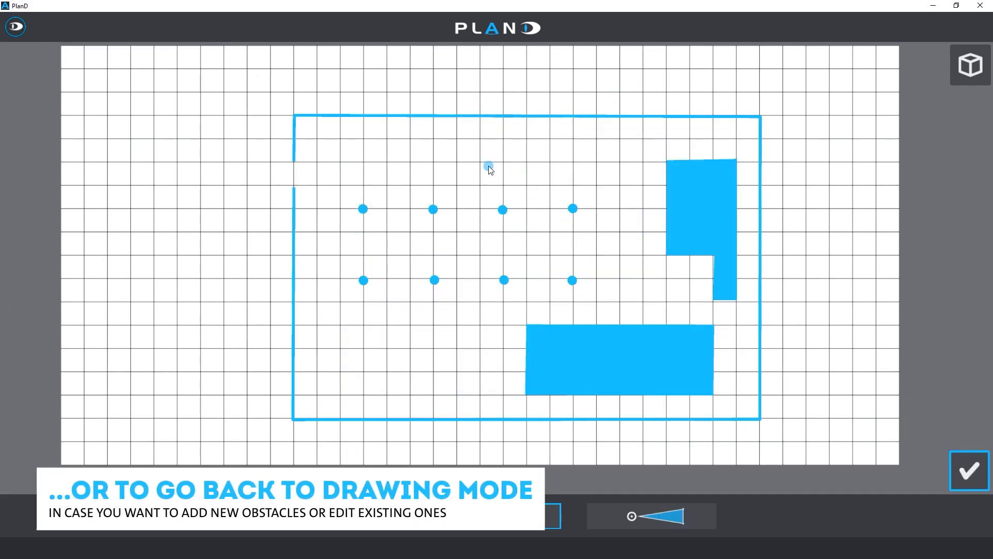
{"action": "left_click", "coordinate": [456, 140]}
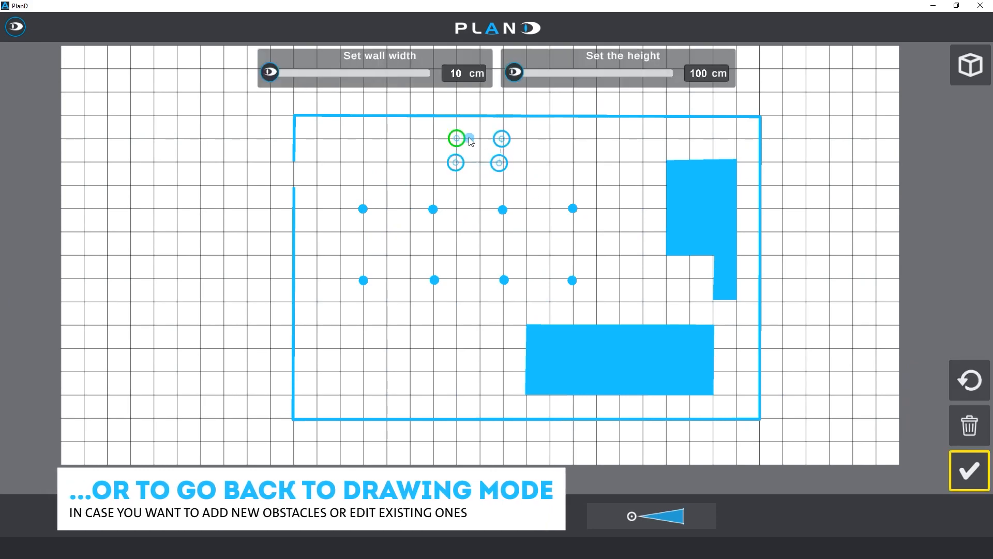
{"action": "scroll", "coordinate": [456, 144], "scroll_direction": "up", "scroll_amount": 5}
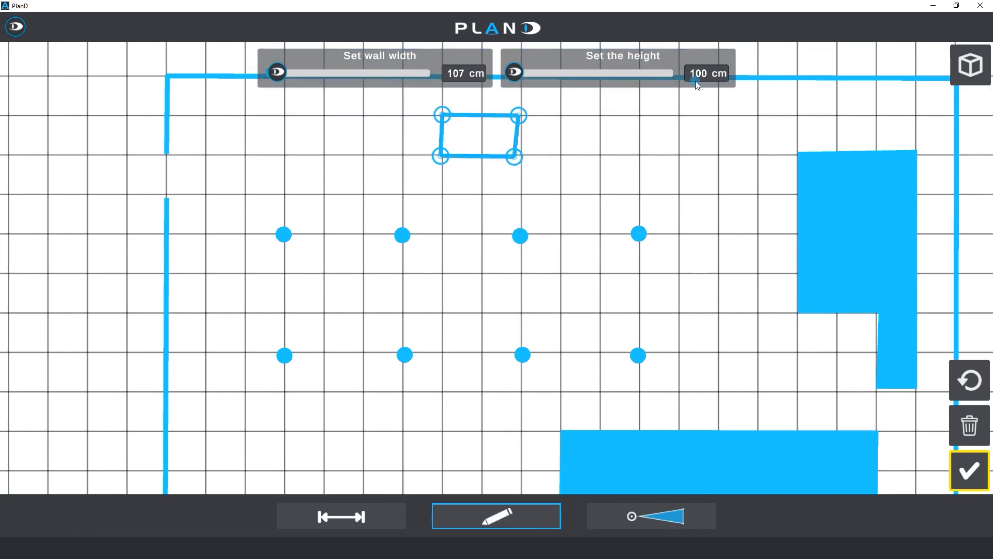
Square up the new obstacle's corners, set its height to 40 cm and return to camera planning.
{"action": "left_click_drag", "start_coordinate": [517, 156], "coordinate": [522, 156]}
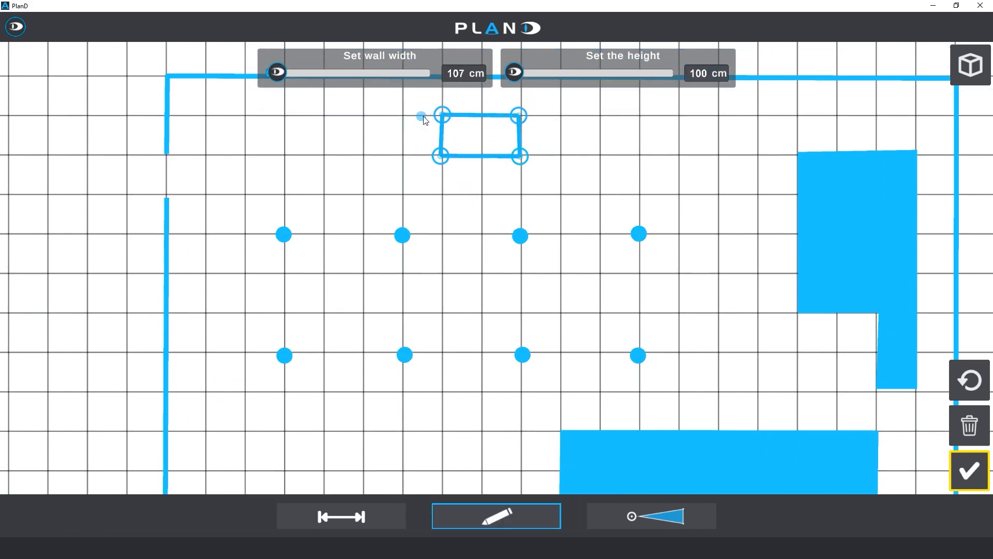
{"action": "left_click_drag", "start_coordinate": [442, 150], "coordinate": [442, 154]}
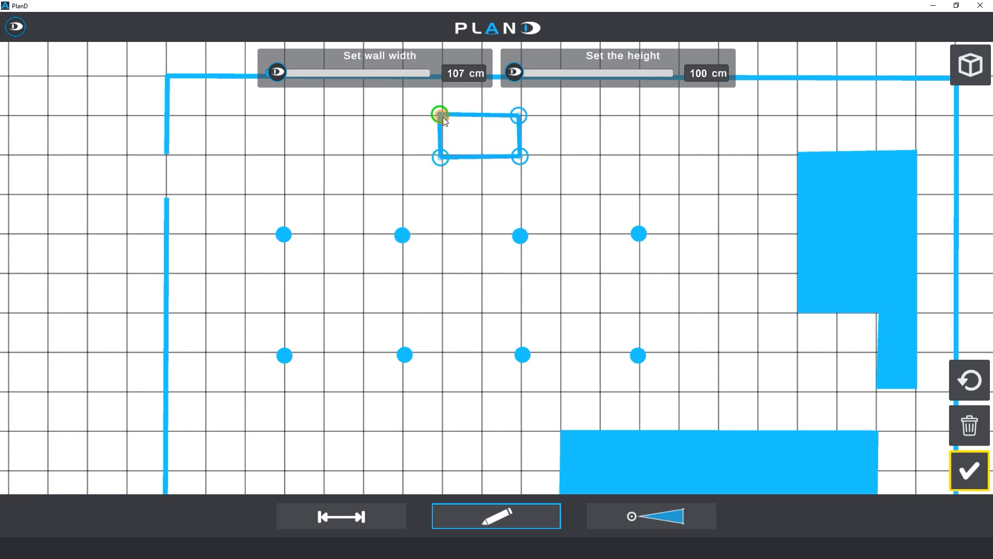
{"action": "left_click_drag", "start_coordinate": [443, 117], "coordinate": [442, 116]}
{"action": "left_click_drag", "start_coordinate": [519, 115], "coordinate": [520, 113]}
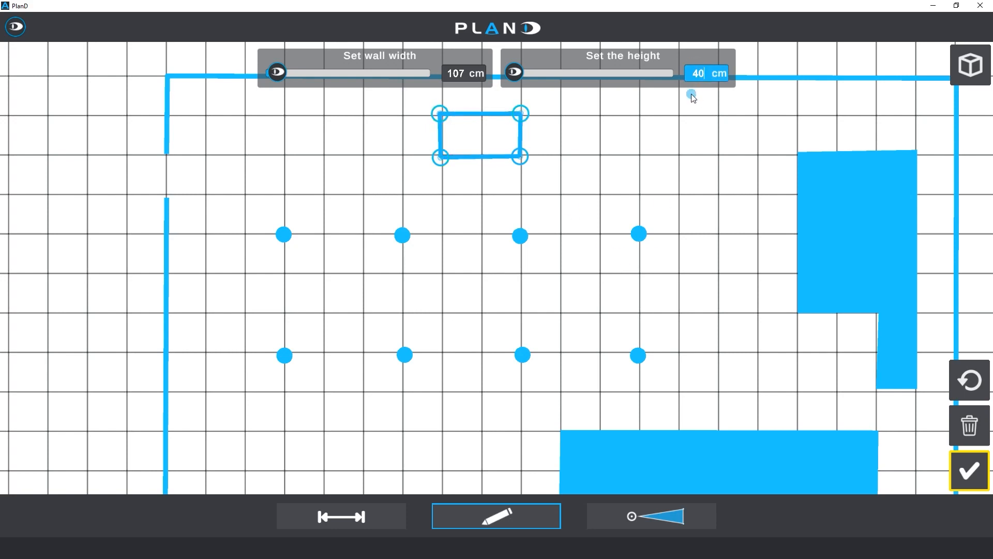
{"action": "left_click", "coordinate": [965, 469]}
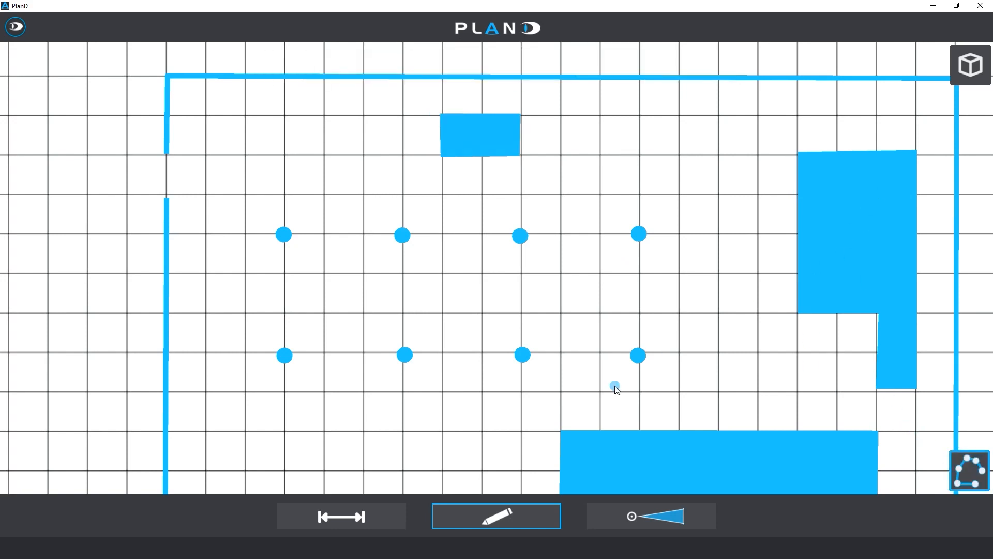
{"action": "left_click", "coordinate": [678, 522]}
Measure the distance from the left outer wall towards the new rectangular obstacle with the measuring tape and close the tape.
{"action": "scroll", "coordinate": [441, 275], "scroll_direction": "down", "scroll_amount": 3}
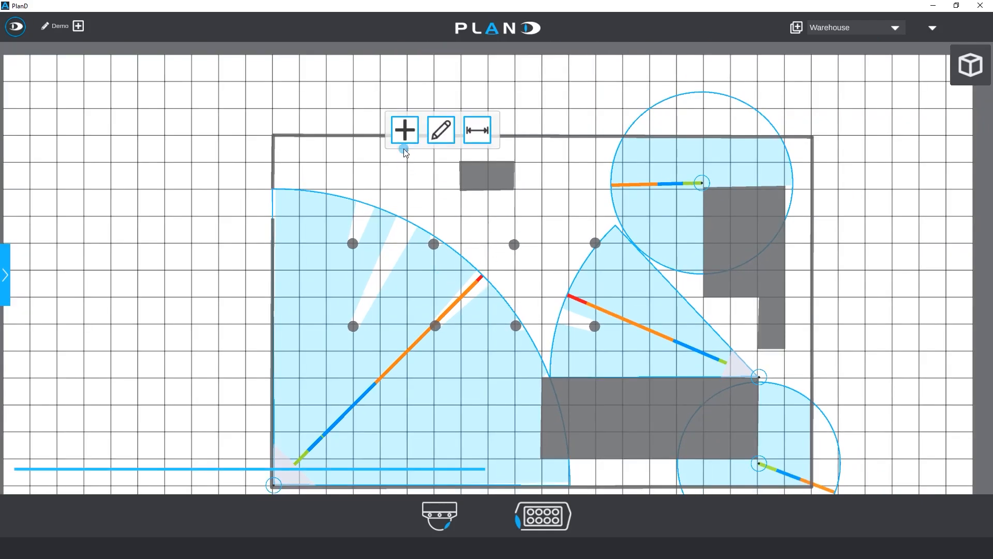
{"action": "left_click", "coordinate": [481, 133]}
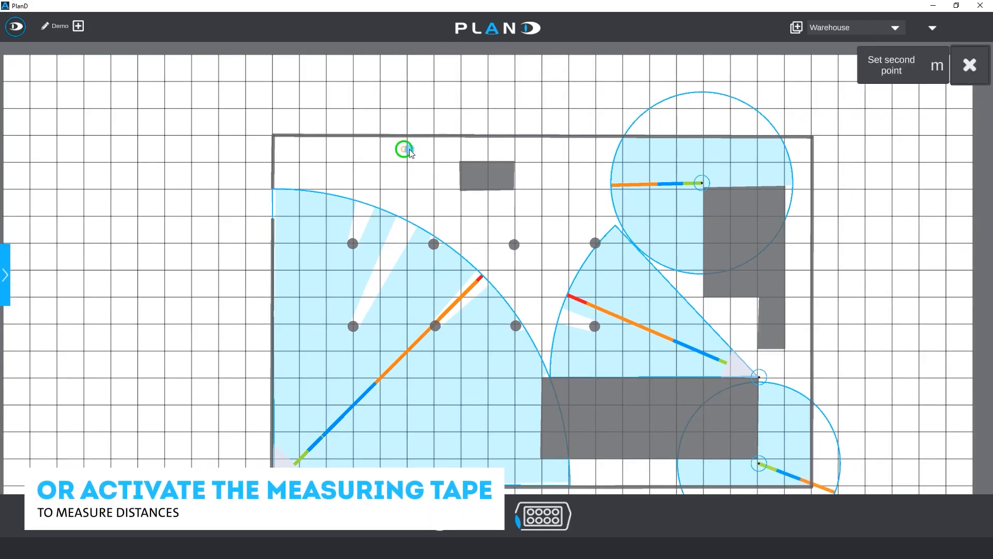
{"action": "left_click", "coordinate": [582, 149]}
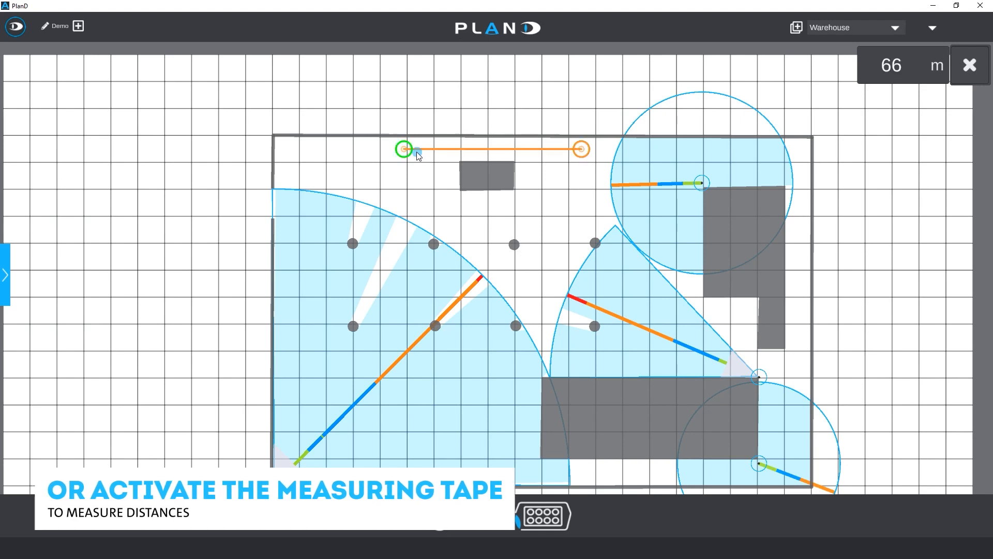
{"action": "left_click_drag", "start_coordinate": [417, 151], "coordinate": [281, 142]}
{"action": "left_click_drag", "start_coordinate": [298, 166], "coordinate": [283, 171]}
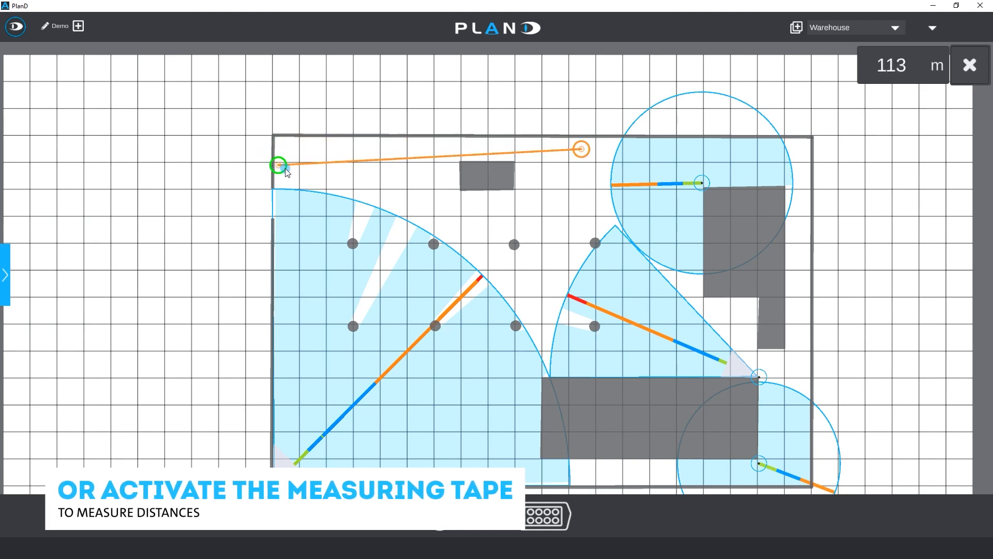
{"action": "left_click_drag", "start_coordinate": [586, 155], "coordinate": [462, 164]}
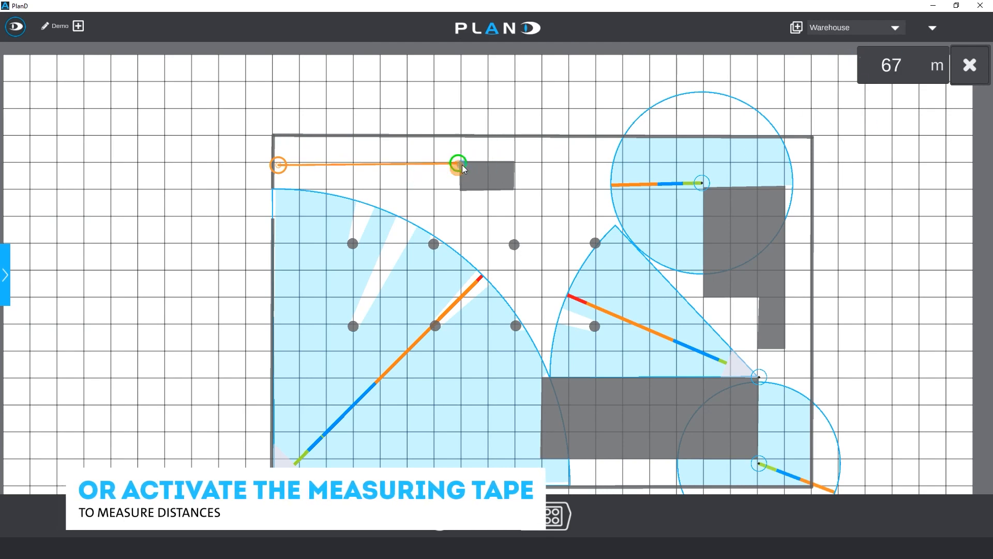
{"action": "left_click_drag", "start_coordinate": [279, 164], "coordinate": [277, 161]}
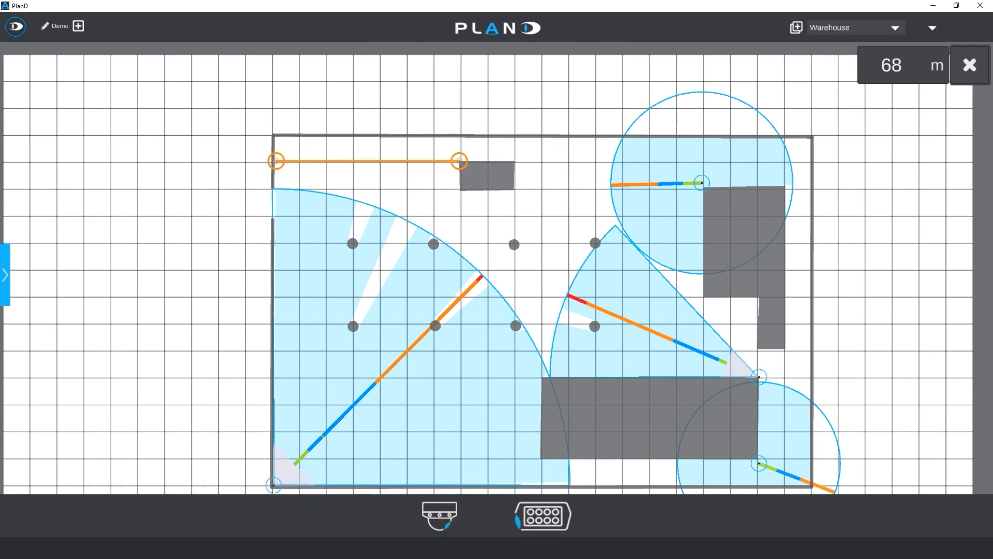
{"action": "mouse_move", "coordinate": [463, 164]}
{"action": "left_mouse_down"}
{"action": "mouse_move", "coordinate": [554, 380]}
{"action": "mouse_move", "coordinate": [543, 375]}
{"action": "mouse_move", "coordinate": [520, 181]}
{"action": "mouse_move", "coordinate": [448, 164]}
{"action": "left_mouse_up"}
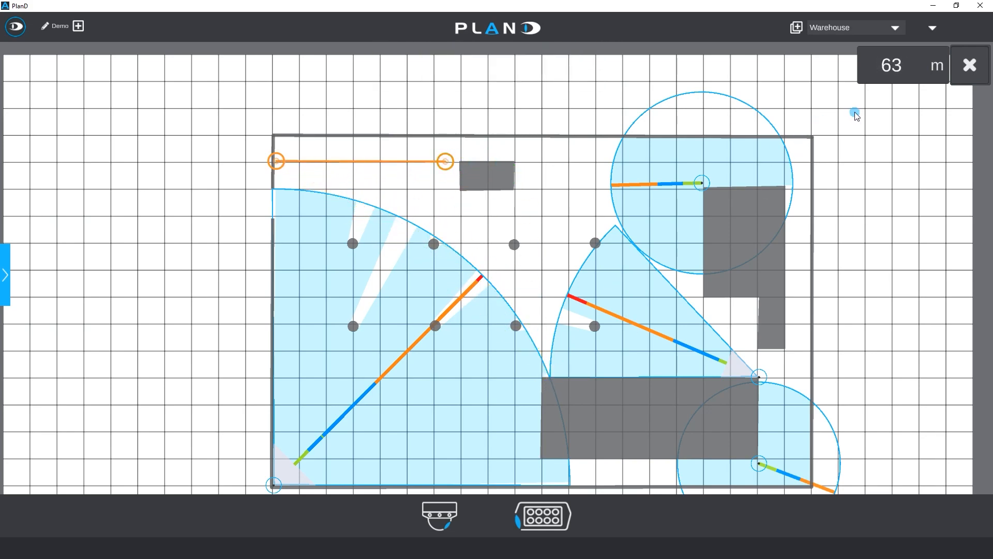
{"action": "left_click", "coordinate": [966, 66]}
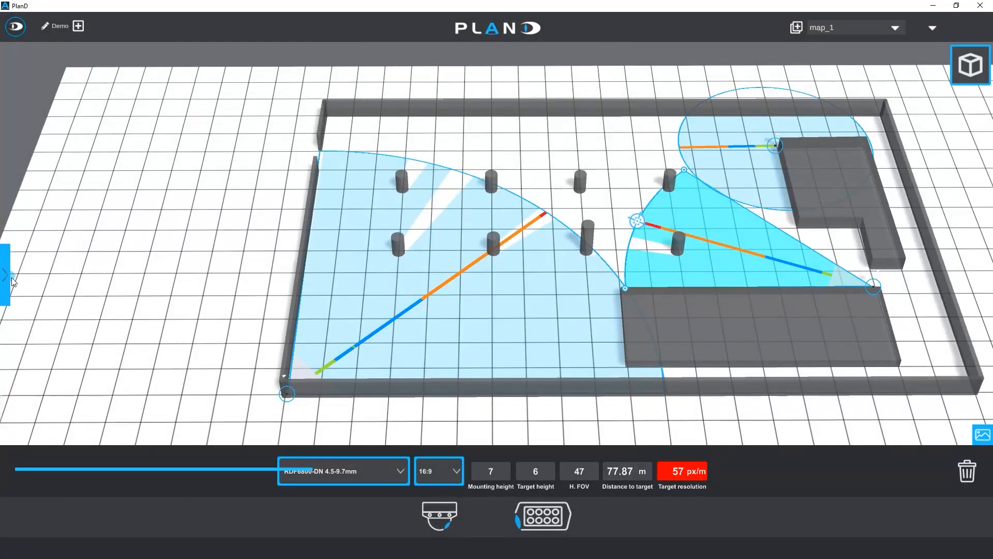
Reveal the camera list and reorder it so the W8 Ultraline comes first, followed by the RDF6800 and the S8 Topline.
{"action": "left_click", "coordinate": [7, 278]}
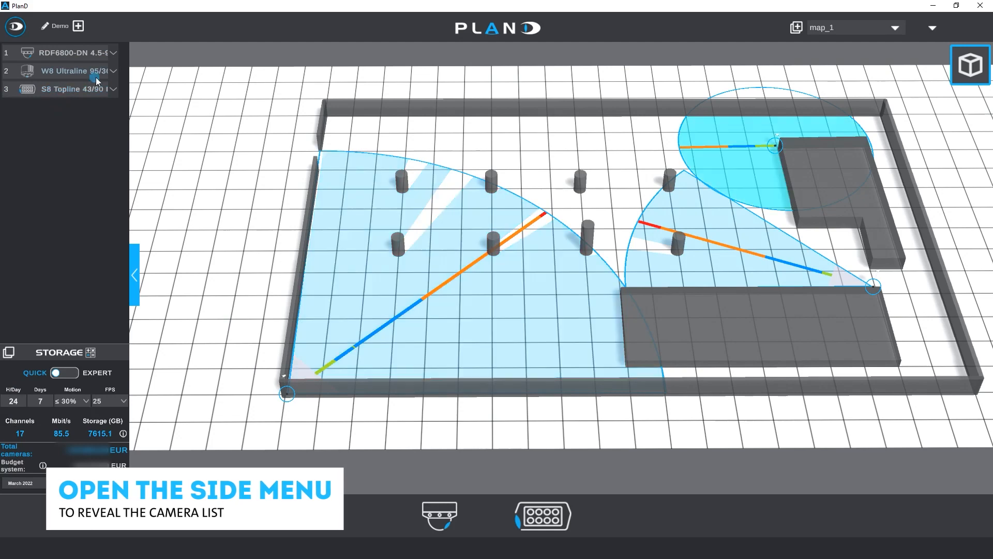
{"action": "left_click", "coordinate": [114, 72]}
{"action": "left_click", "coordinate": [114, 71]}
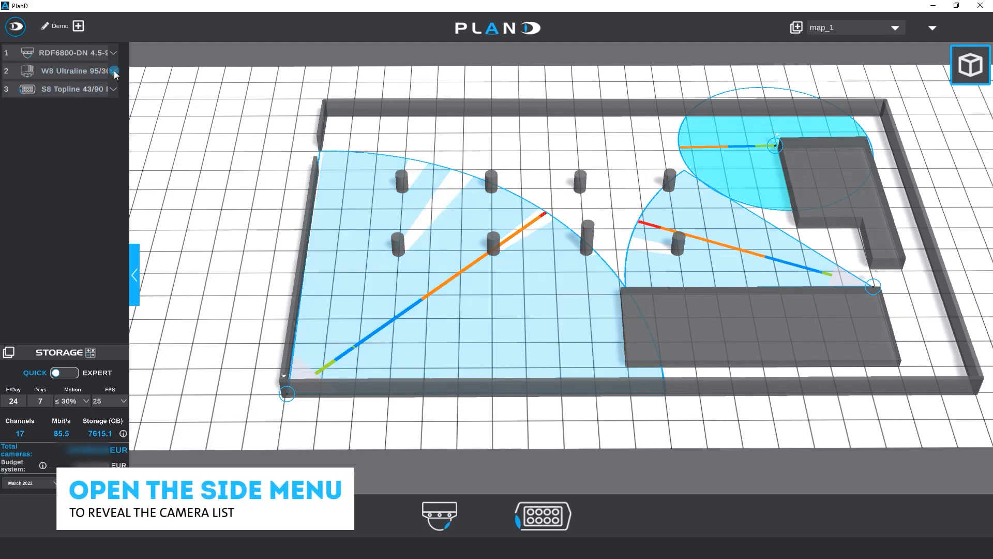
{"action": "left_click_drag", "start_coordinate": [80, 55], "coordinate": [61, 70]}
{"action": "left_click", "coordinate": [56, 97]}
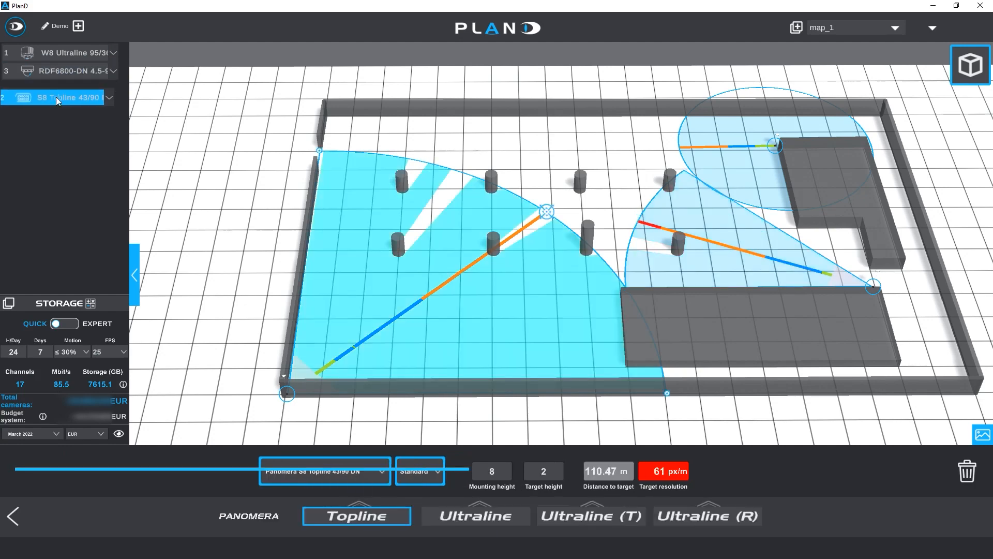
Rename the RDF6800 camera in the list as "Rename Camera" and check its type and price details.
{"action": "left_click", "coordinate": [63, 71]}
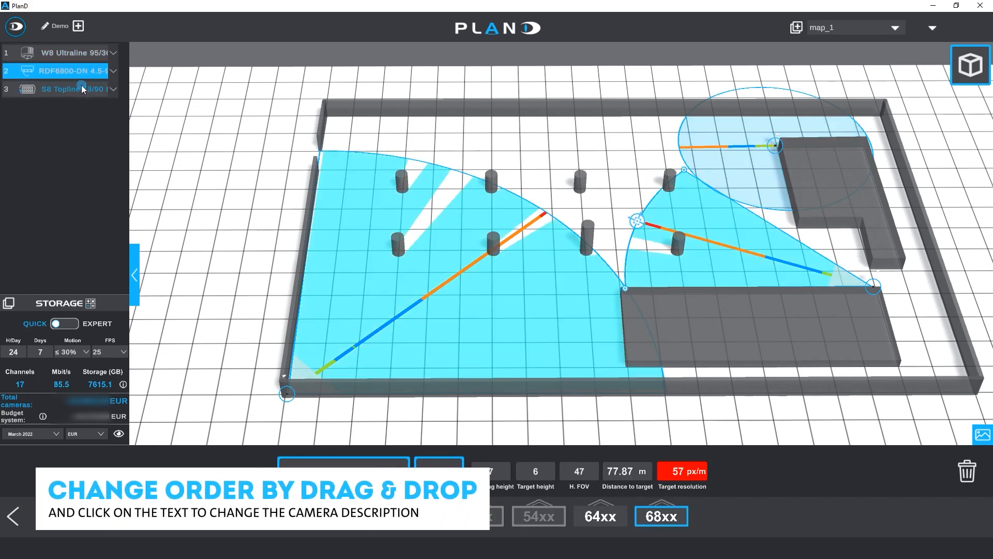
{"action": "key", "text": "ctrl+a"}
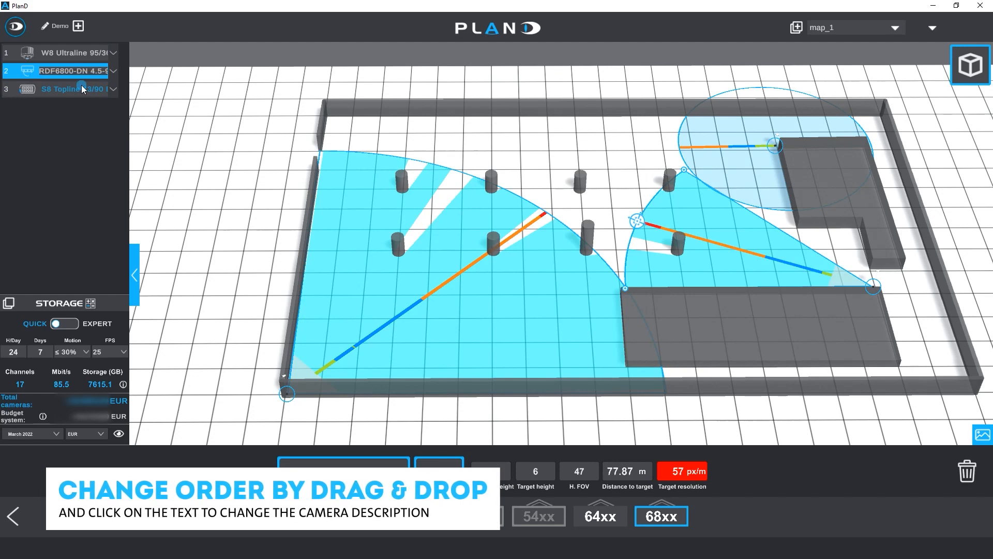
{"action": "type", "text": "Rename Camera"}
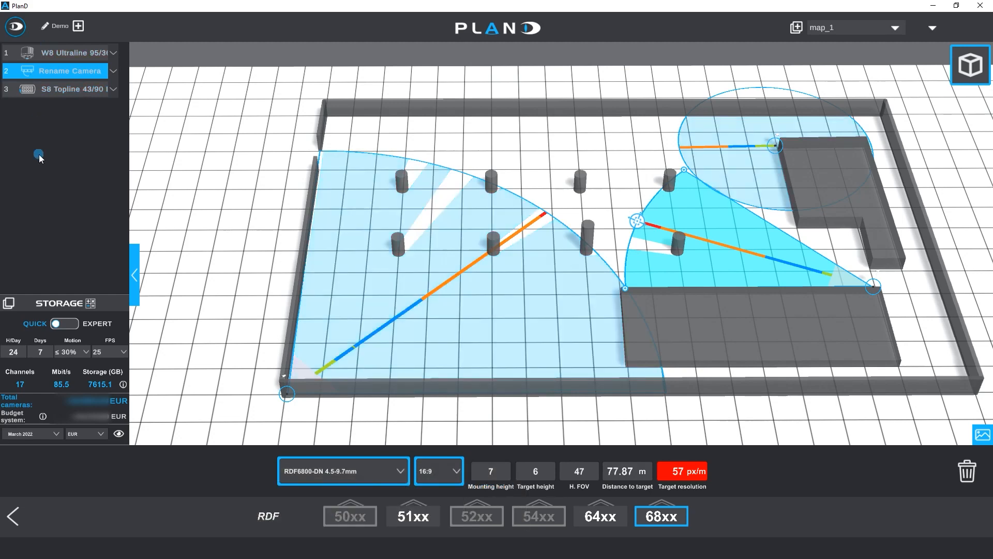
{"action": "left_click", "coordinate": [116, 72]}
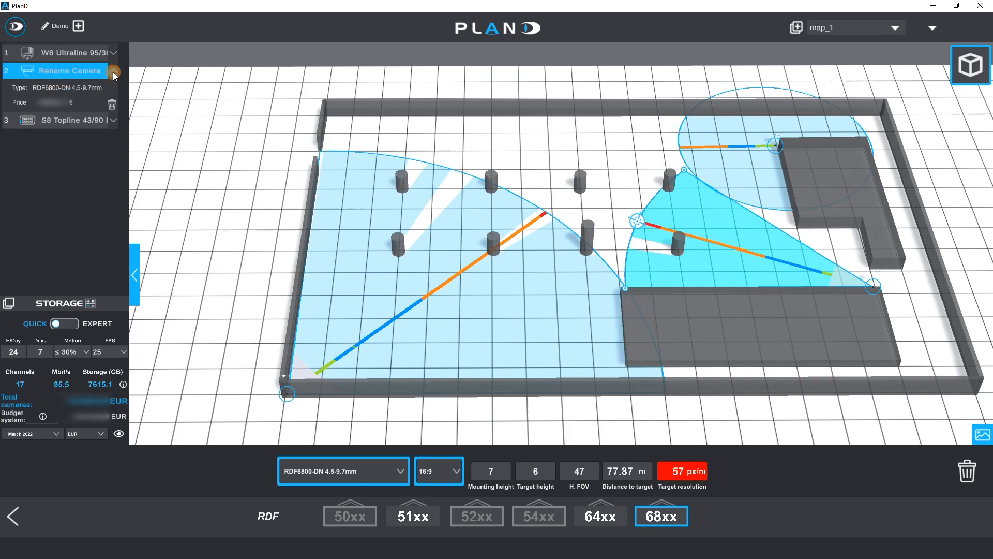
{"action": "left_click", "coordinate": [114, 73]}
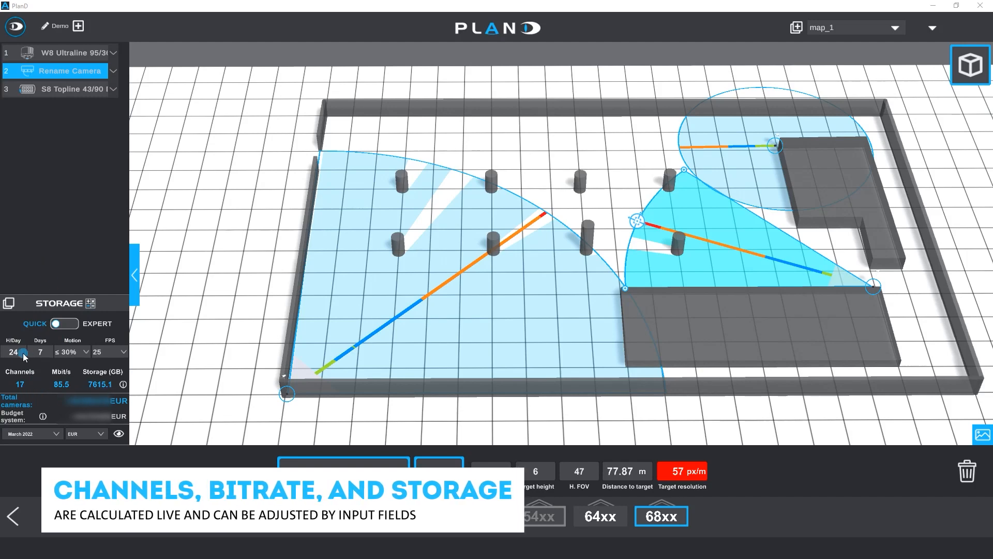
Set the storage calculation to ≤ 50% motion, 30 FPS and 14 days of recording.
{"action": "left_click", "coordinate": [83, 353]}
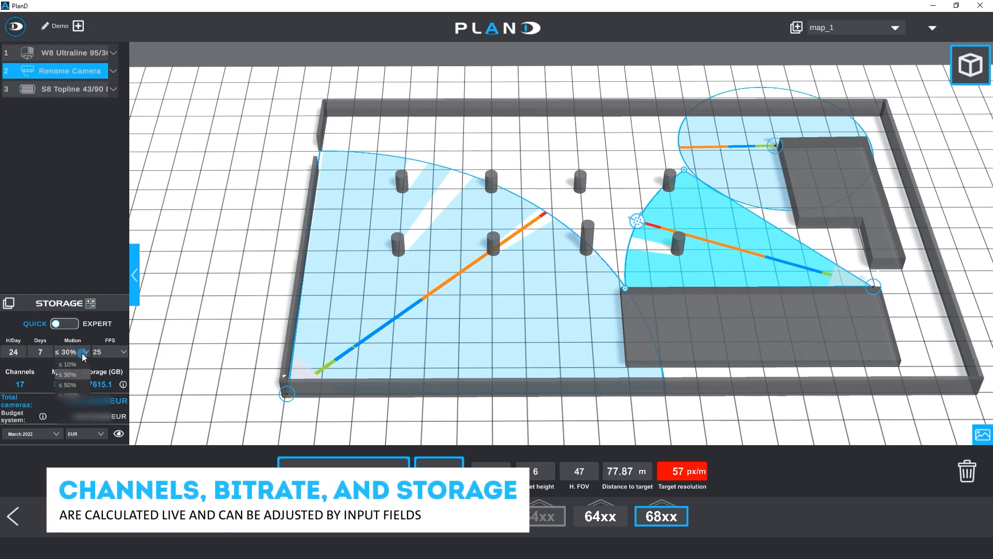
{"action": "left_click", "coordinate": [64, 385]}
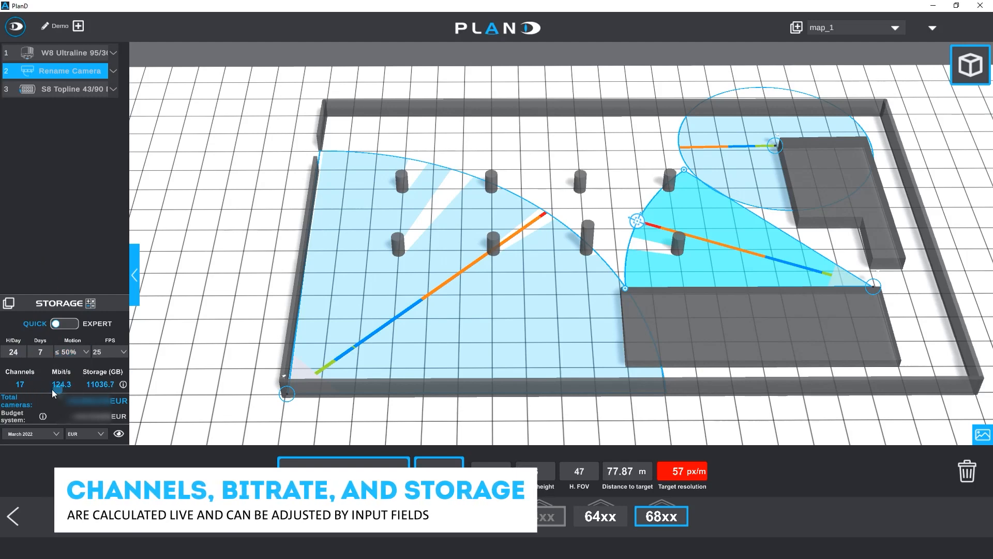
{"action": "left_click", "coordinate": [117, 355]}
{"action": "left_click", "coordinate": [106, 422]}
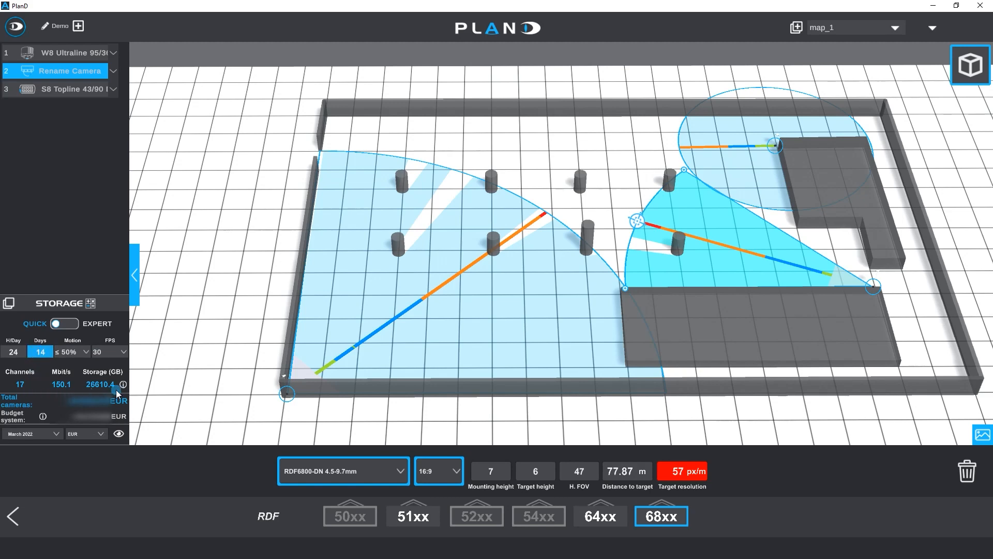
Switch the storage calculation to Expert mode and apply 14 days, 30 FPS, ≤ 50% motion and the H.264 codec to all cameras.
{"action": "left_click", "coordinate": [61, 325]}
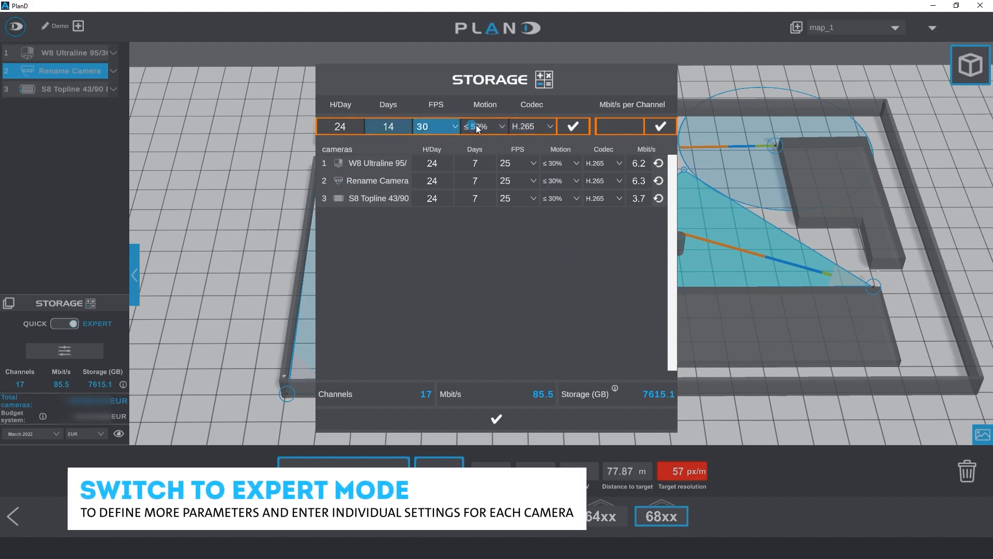
{"action": "left_click", "coordinate": [533, 126]}
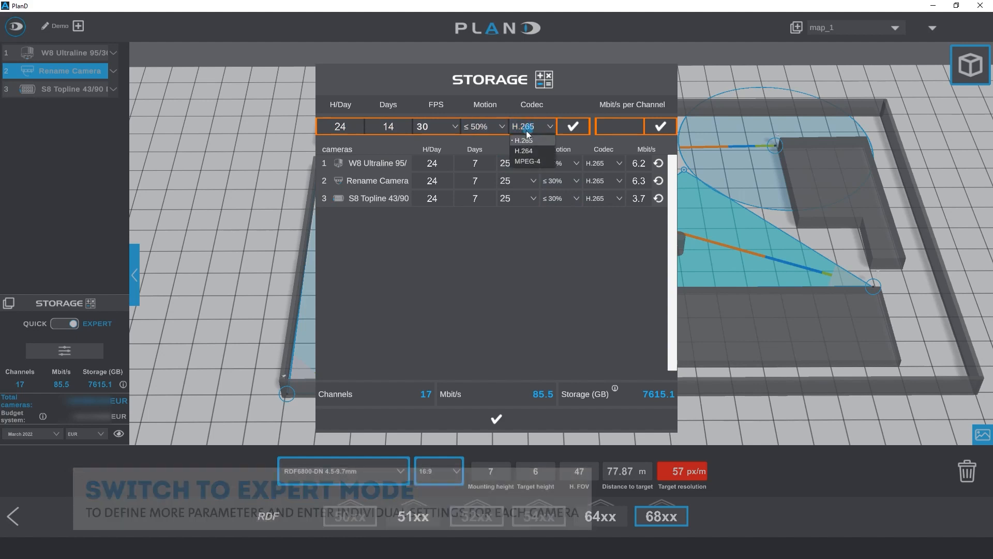
{"action": "left_click", "coordinate": [574, 127]}
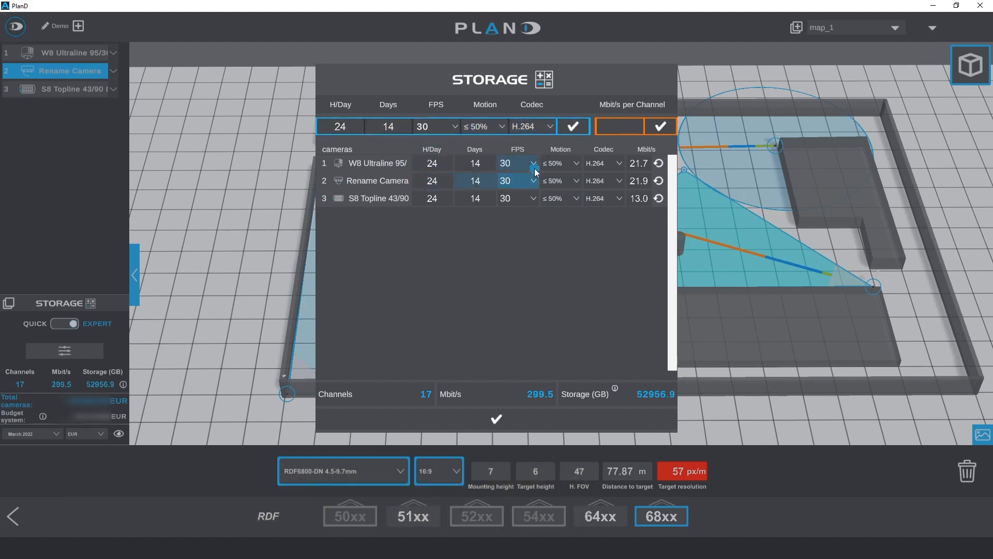
Set the individual motion level to ≤ 30% for the W8 Ultraline and ≤ 10% for the S8 Topline, and close the storage settings.
{"action": "left_click", "coordinate": [579, 164]}
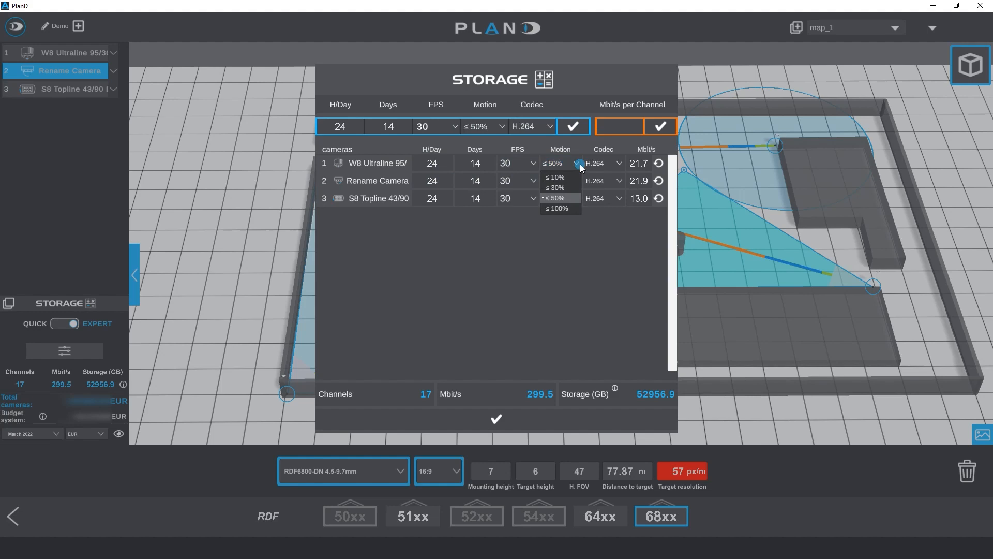
{"action": "left_click", "coordinate": [564, 188]}
{"action": "left_click", "coordinate": [561, 200]}
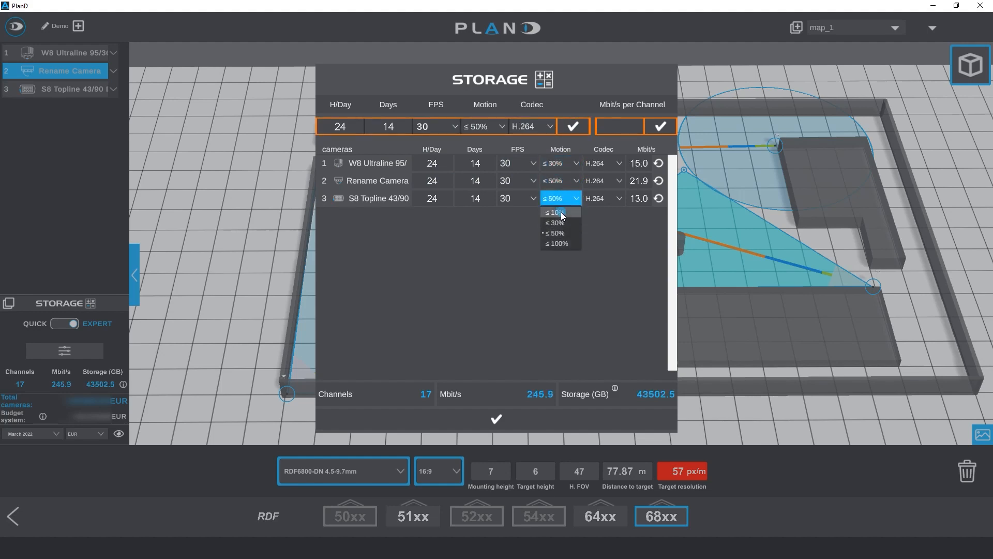
{"action": "left_click", "coordinate": [560, 213]}
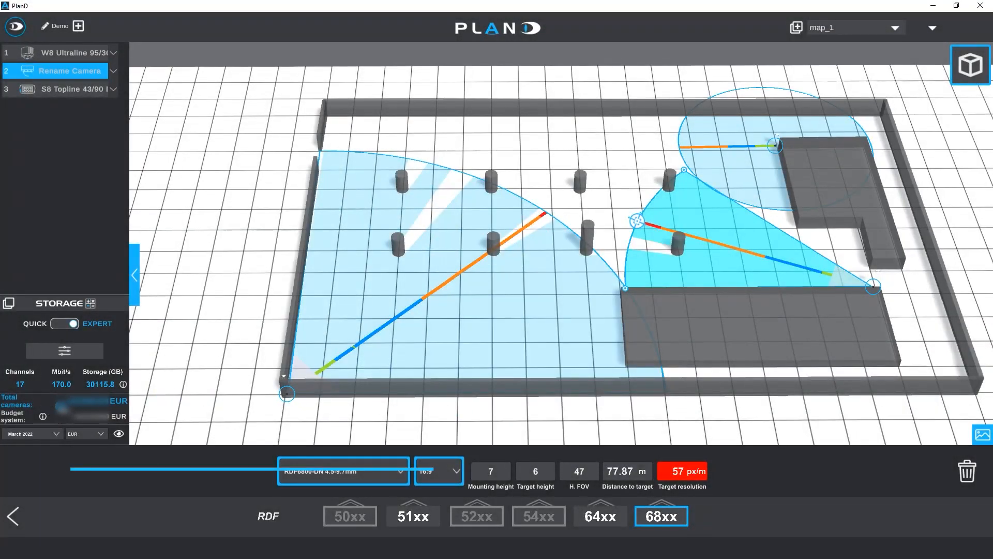
Base the budget calculation on the September 2022 price list in GBP and collapse the camera list.
{"action": "left_click", "coordinate": [54, 433]}
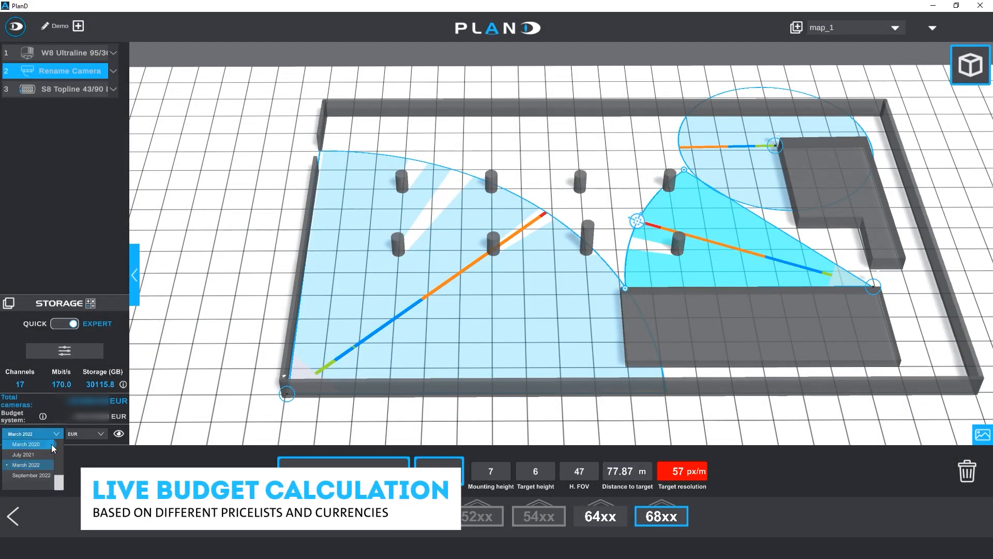
{"action": "left_click", "coordinate": [39, 474]}
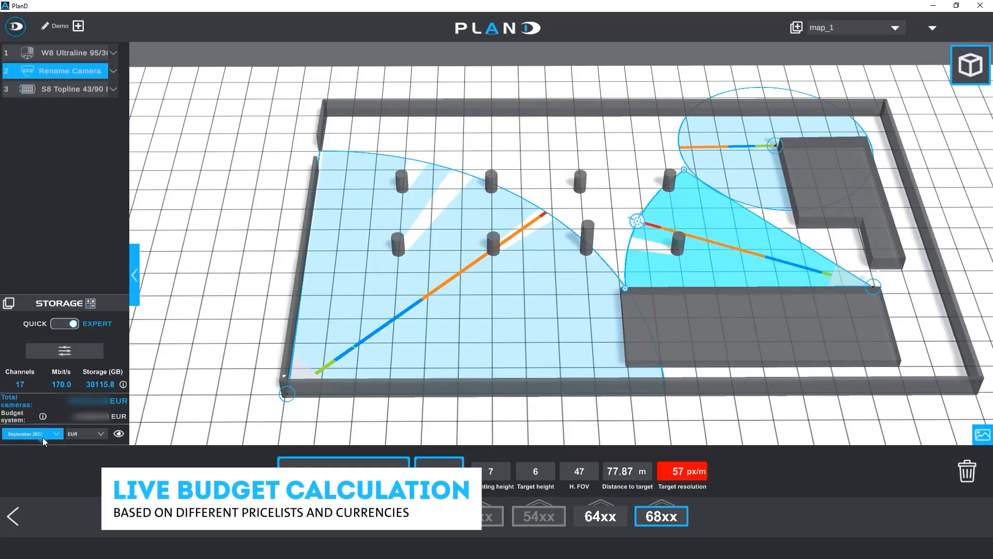
{"action": "left_click", "coordinate": [77, 433]}
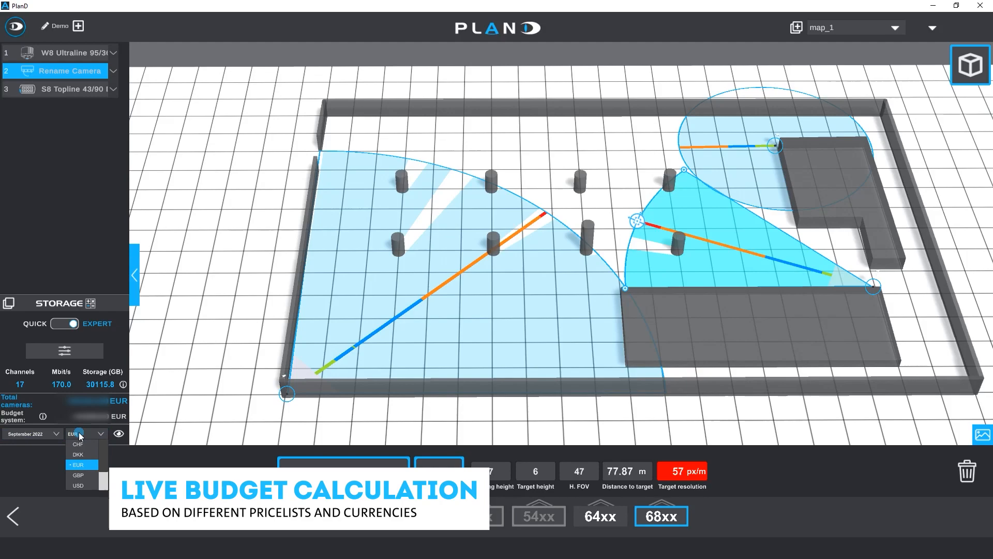
{"action": "left_click", "coordinate": [89, 475]}
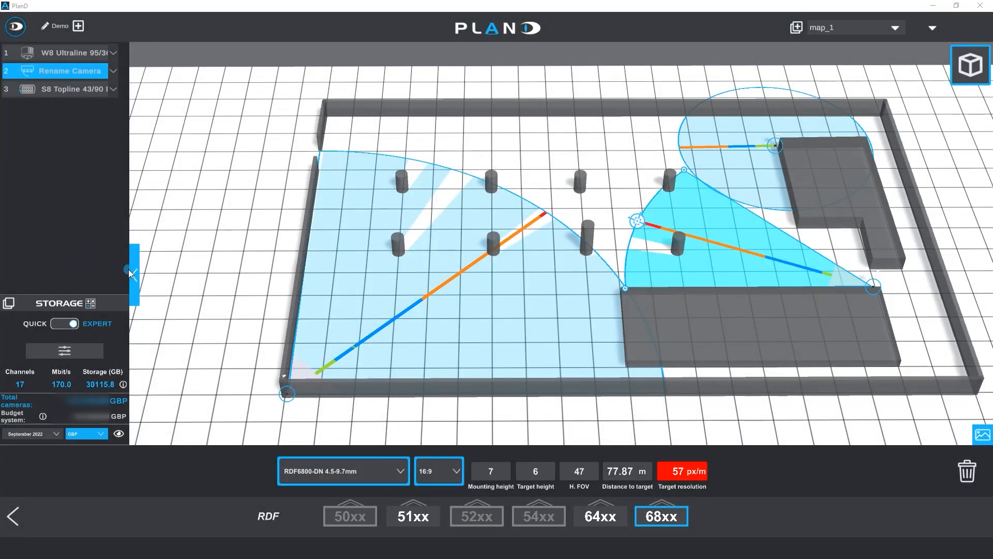
{"action": "left_click", "coordinate": [134, 273]}
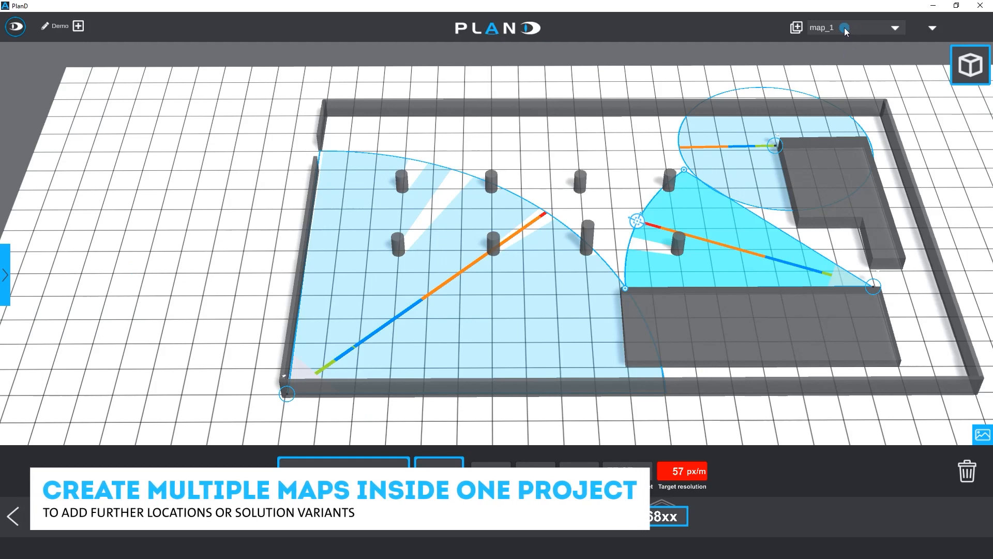
Rename the existing map map_1 as "Warehouse".
{"action": "left_click", "coordinate": [899, 27]}
{"action": "double_click", "coordinate": [791, 54]}
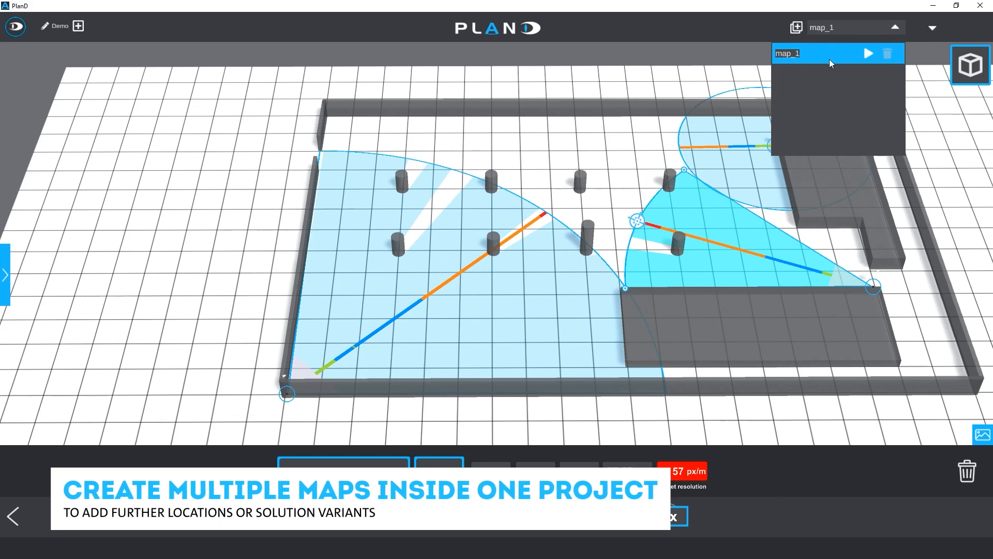
{"action": "type", "text": "Warehouse"}
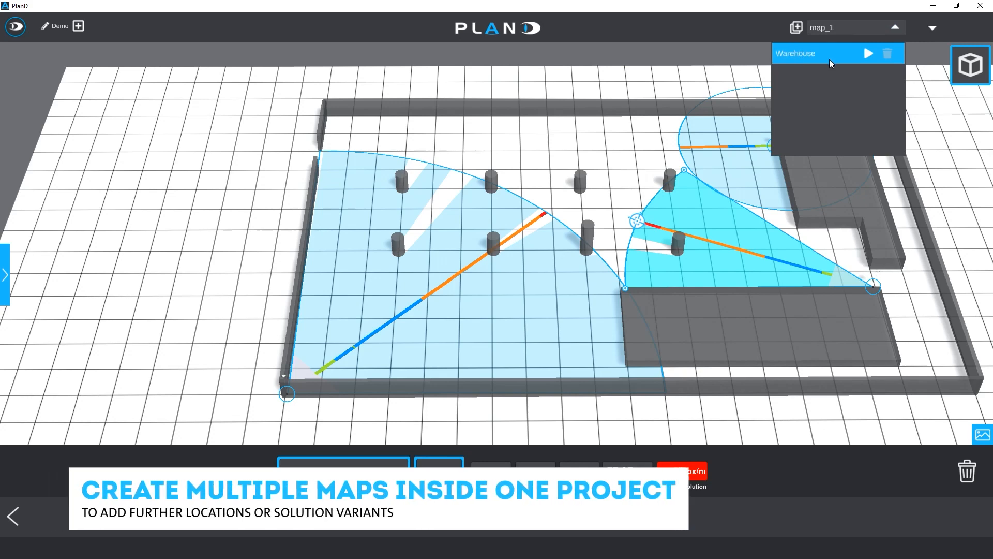
{"action": "key", "text": "Return"}
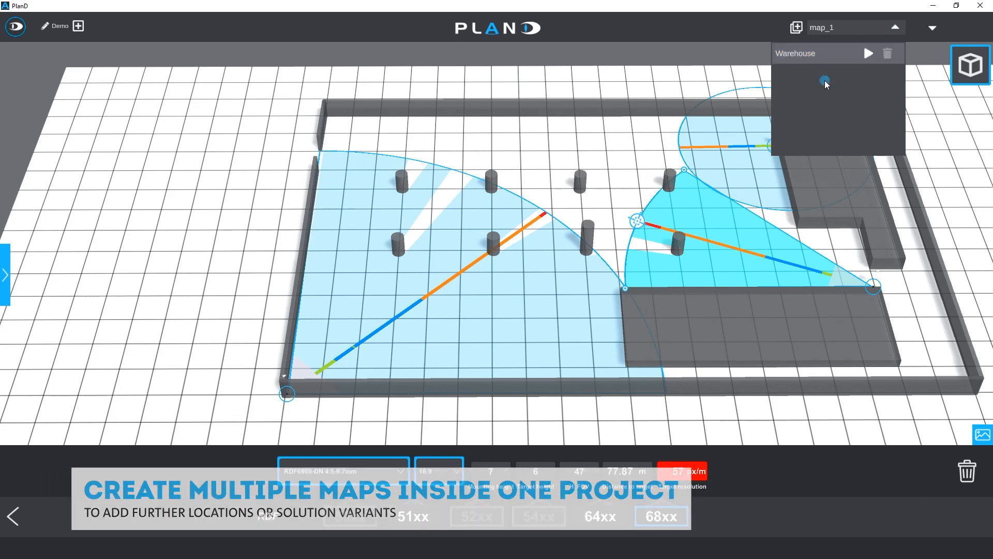
Create a new map named "Exterior" using the image file Exterior.jpg as its plan.
{"action": "left_click", "coordinate": [795, 28]}
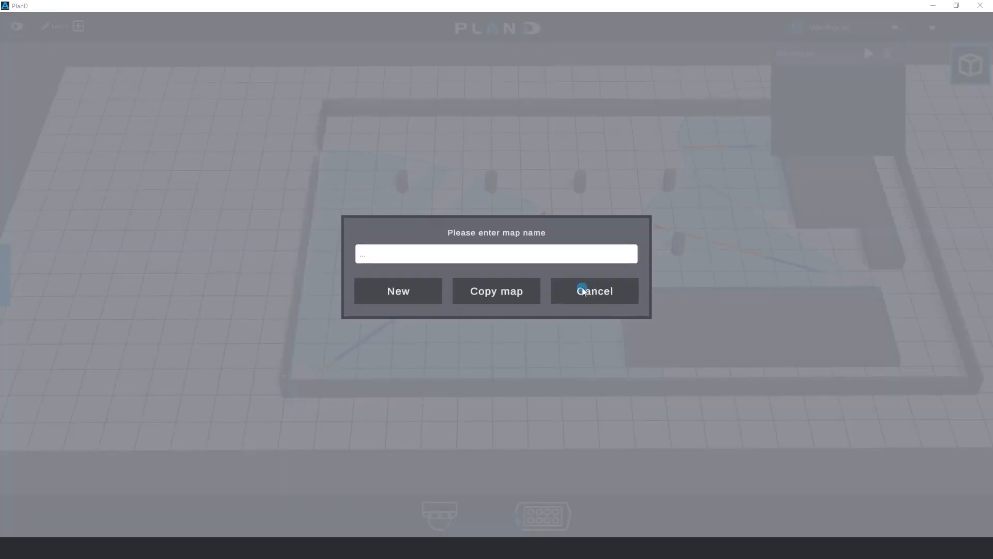
{"action": "left_click", "coordinate": [430, 257]}
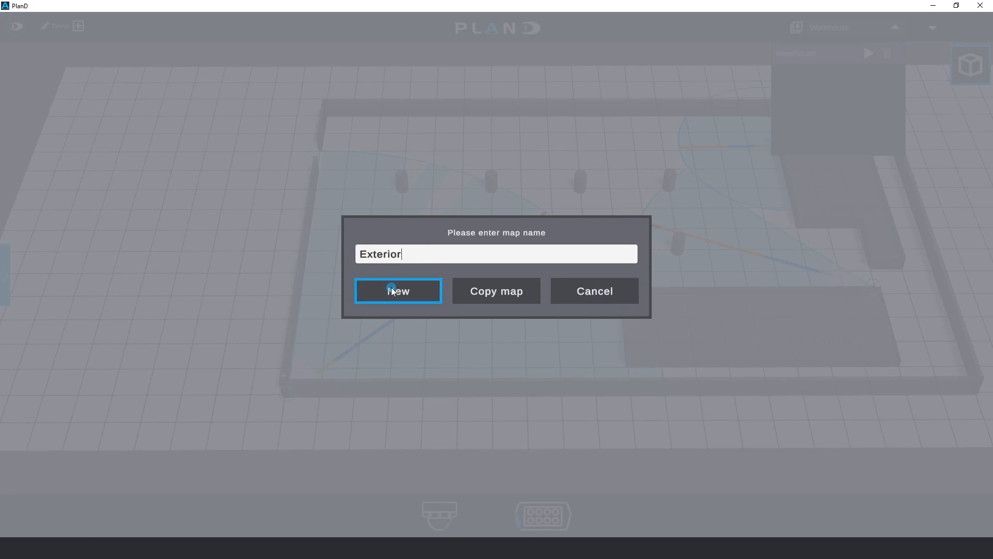
{"action": "left_click", "coordinate": [410, 293]}
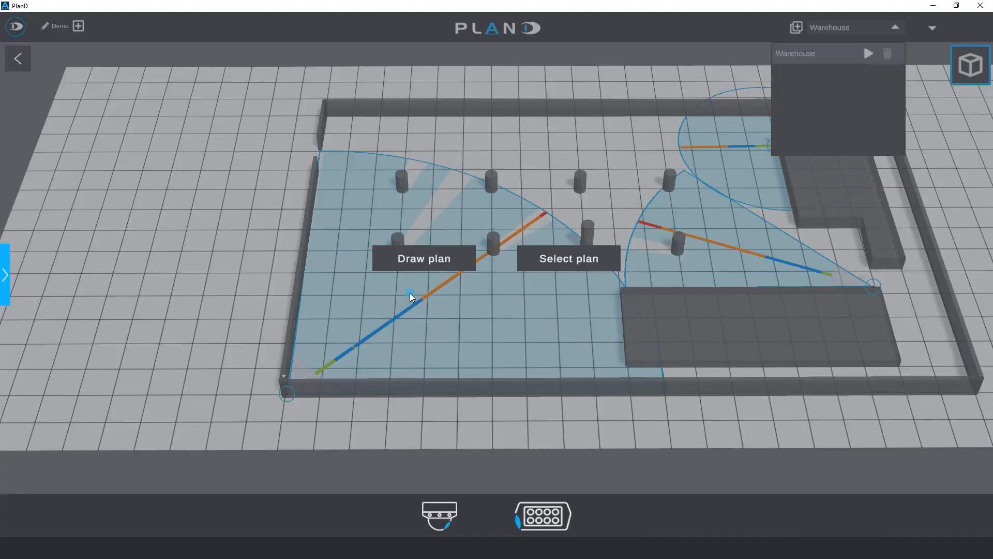
{"action": "left_click", "coordinate": [541, 270]}
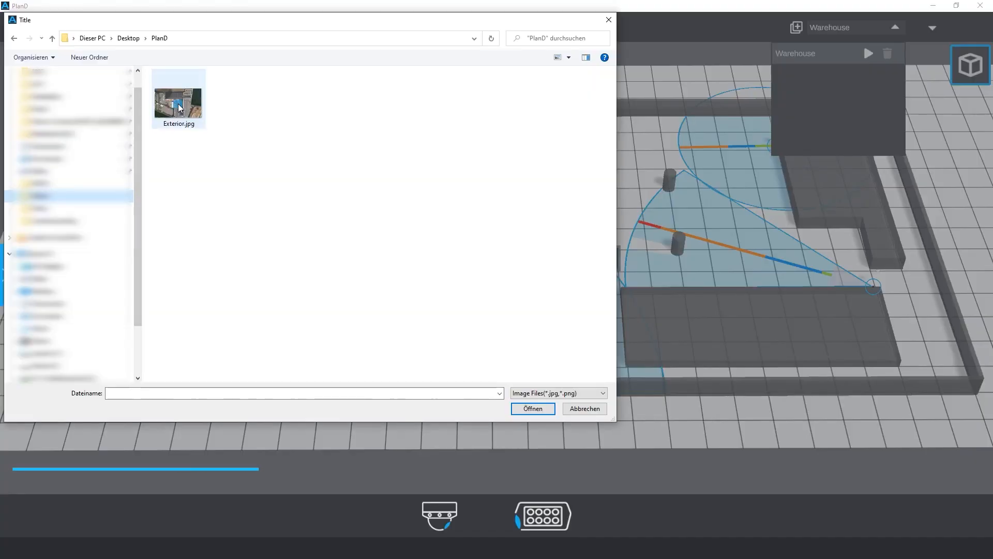
{"action": "left_click", "coordinate": [179, 108]}
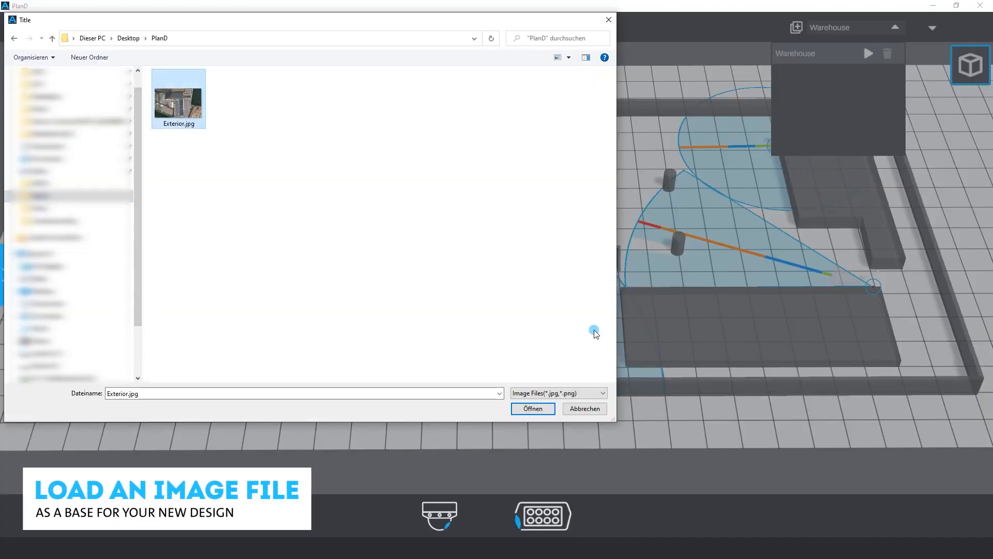
{"action": "left_click", "coordinate": [538, 409]}
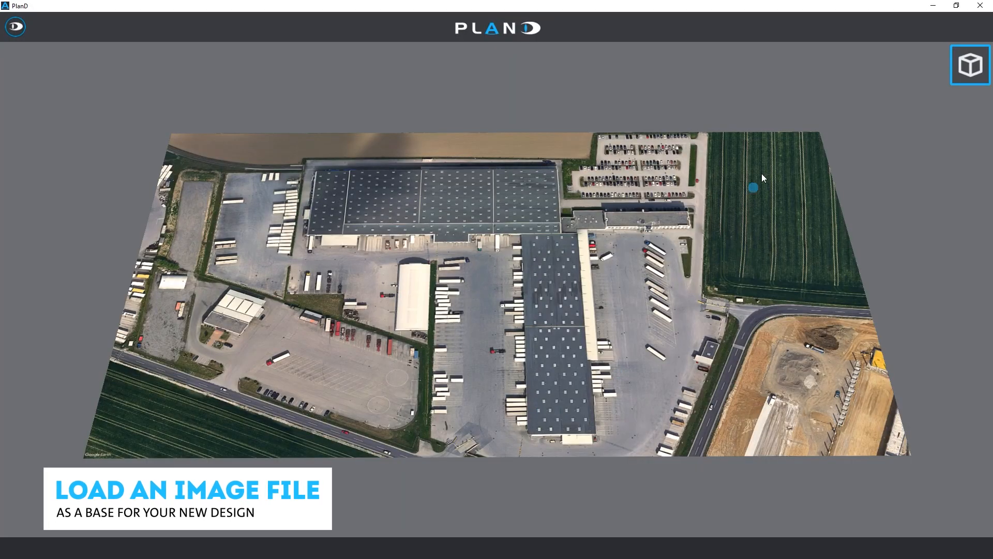
Scale the aerial image in the 2D view by defining the long left edge of the white-roofed hall as 50 m.
{"action": "left_click", "coordinate": [977, 66]}
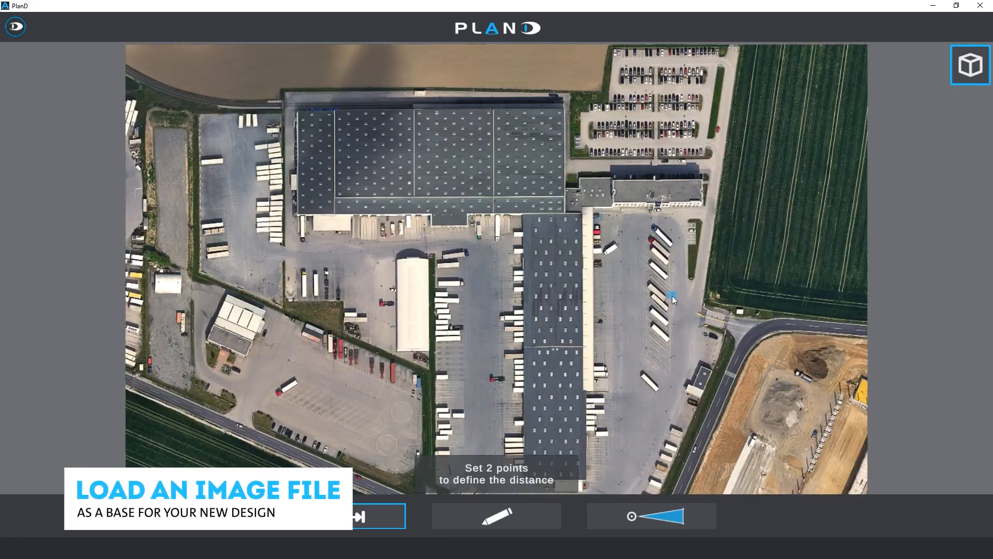
{"action": "scroll", "coordinate": [430, 369], "scroll_direction": "up", "scroll_amount": 2}
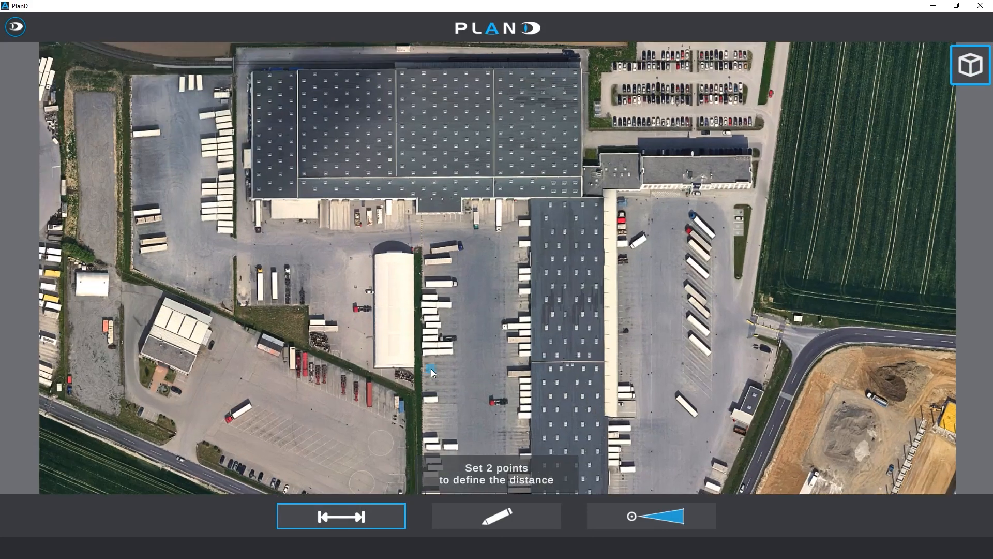
{"action": "scroll", "coordinate": [430, 369], "scroll_direction": "up", "scroll_amount": 4}
{"action": "left_click_drag", "start_coordinate": [431, 368], "coordinate": [455, 296]}
{"action": "scroll", "coordinate": [481, 233], "scroll_direction": "up", "scroll_amount": 1}
{"action": "left_click_drag", "start_coordinate": [498, 172], "coordinate": [506, 232]}
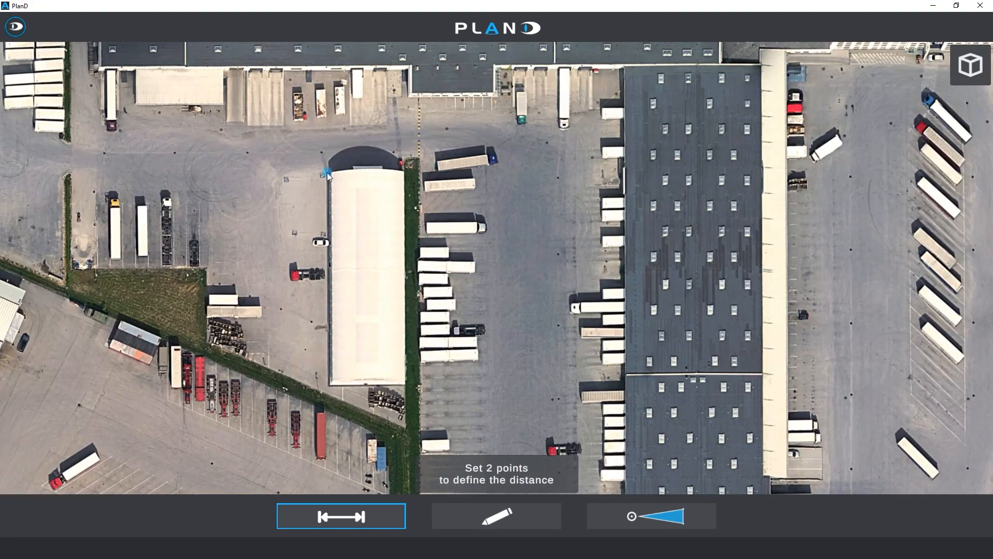
{"action": "left_click", "coordinate": [331, 382]}
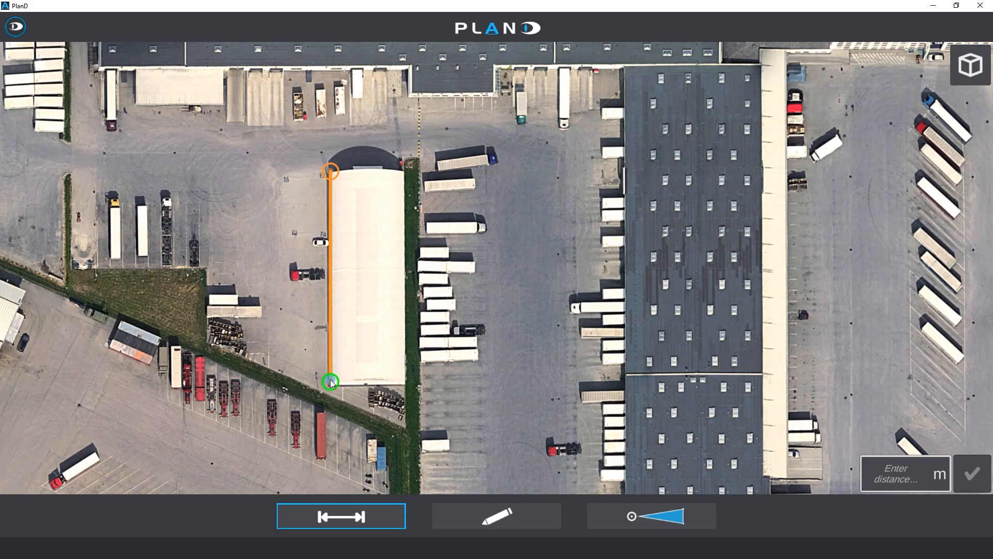
{"action": "type", "text": "50"}
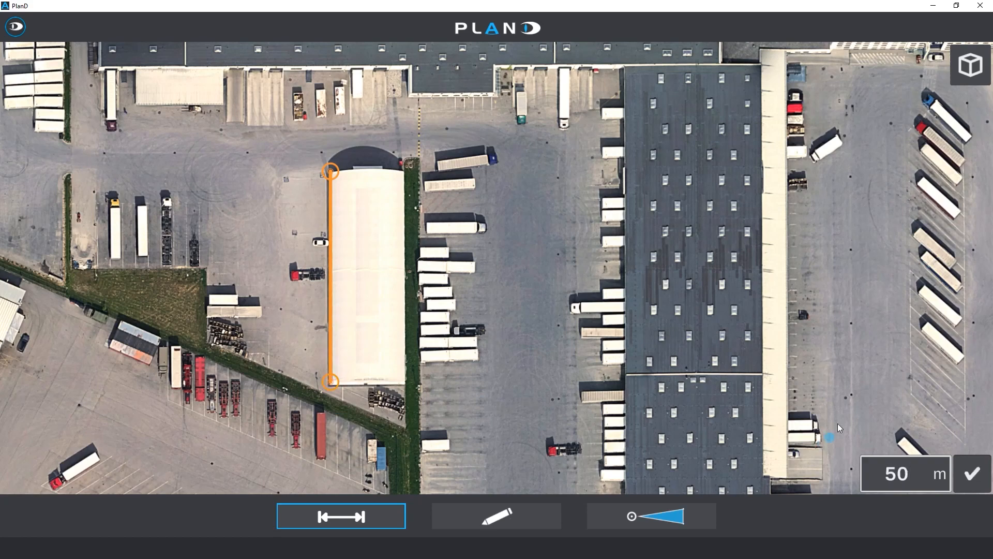
{"action": "left_click", "coordinate": [974, 468]}
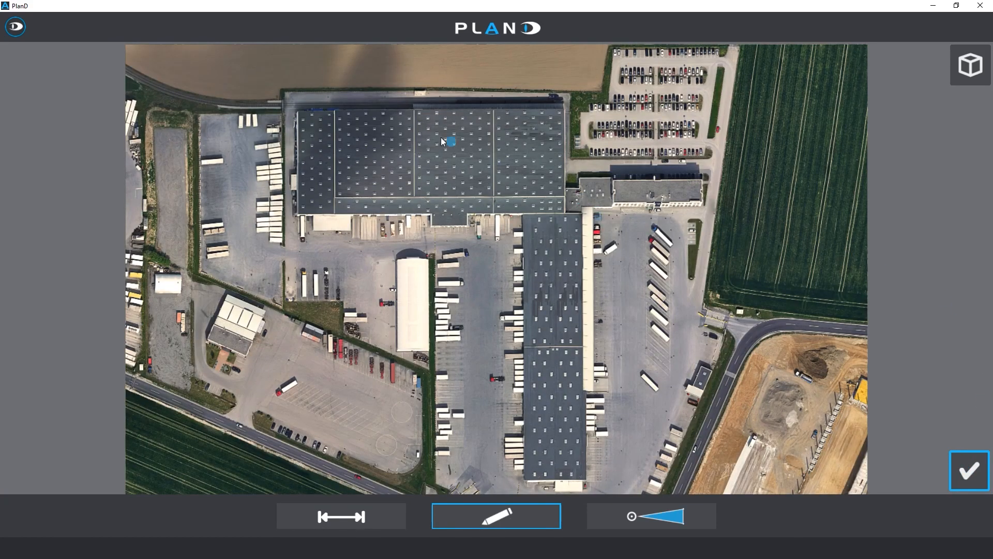
Outline the large L-shaped warehouse with its small annex as a closed obstacle and set its height to 900 cm.
{"action": "left_click", "coordinate": [298, 111]}
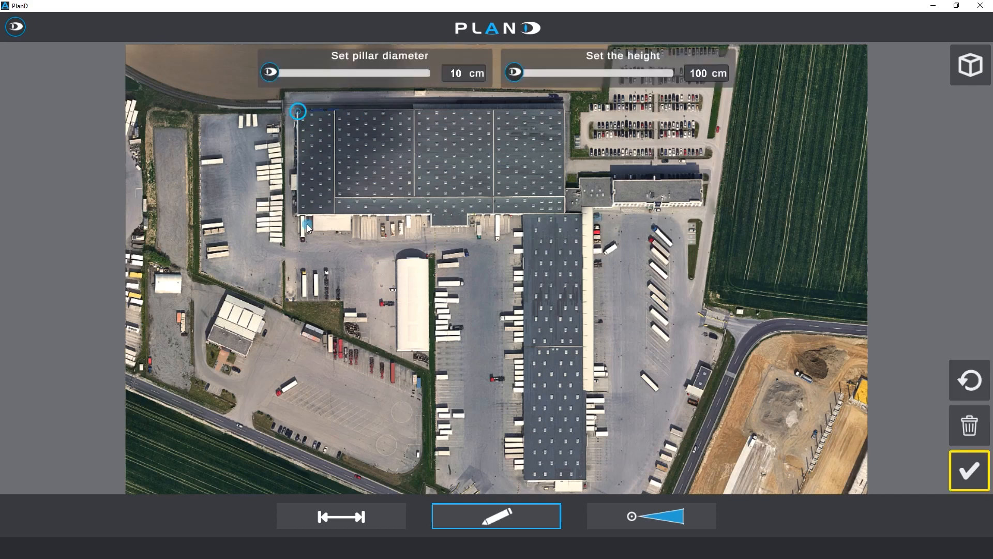
{"action": "left_click", "coordinate": [298, 213]}
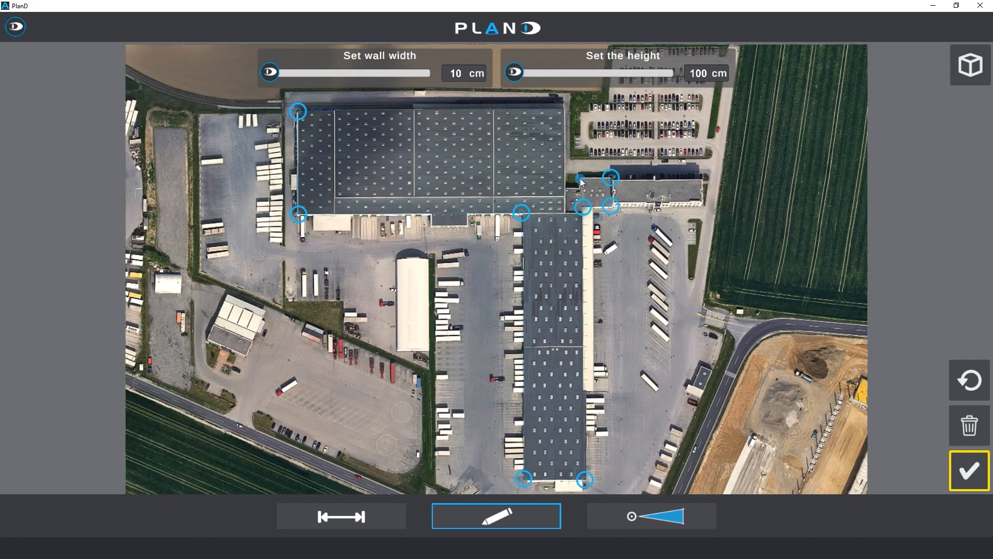
{"action": "scroll", "coordinate": [581, 182], "scroll_direction": "up", "scroll_amount": 4}
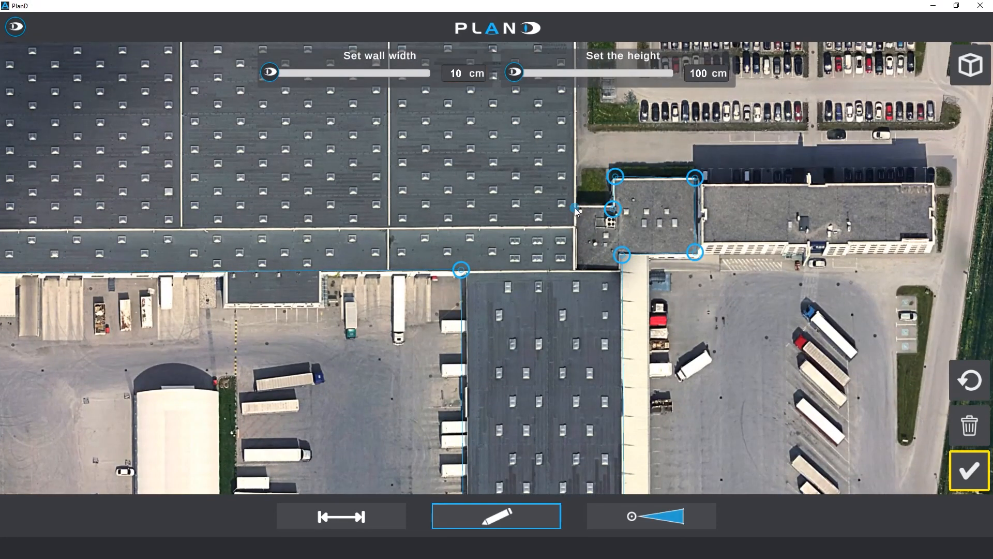
{"action": "left_click", "coordinate": [575, 208]}
{"action": "left_click_drag", "start_coordinate": [560, 237], "coordinate": [566, 392]}
{"action": "left_click", "coordinate": [578, 151]}
{"action": "scroll", "coordinate": [522, 192], "scroll_direction": "down", "scroll_amount": 3}
{"action": "left_click_drag", "start_coordinate": [432, 182], "coordinate": [512, 194]}
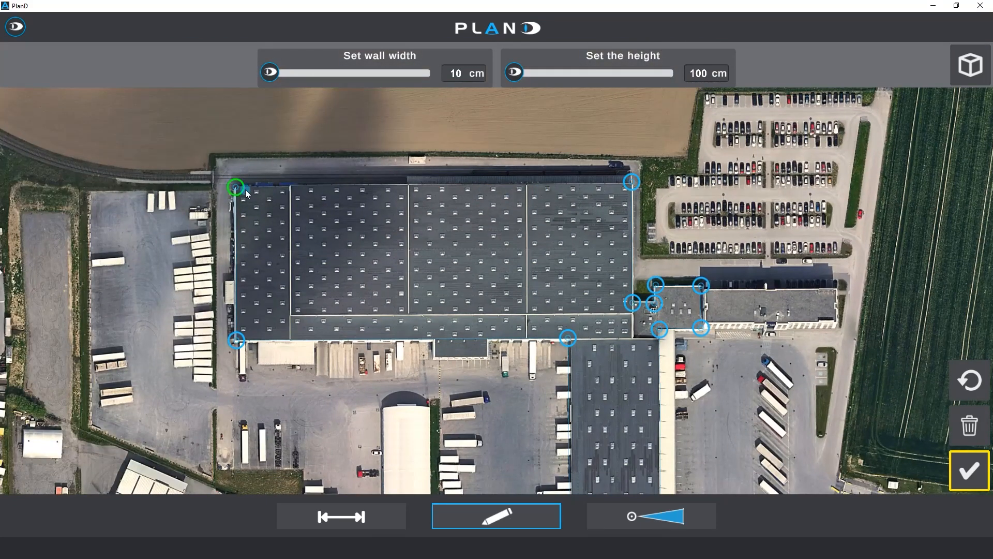
{"action": "left_click", "coordinate": [709, 76]}
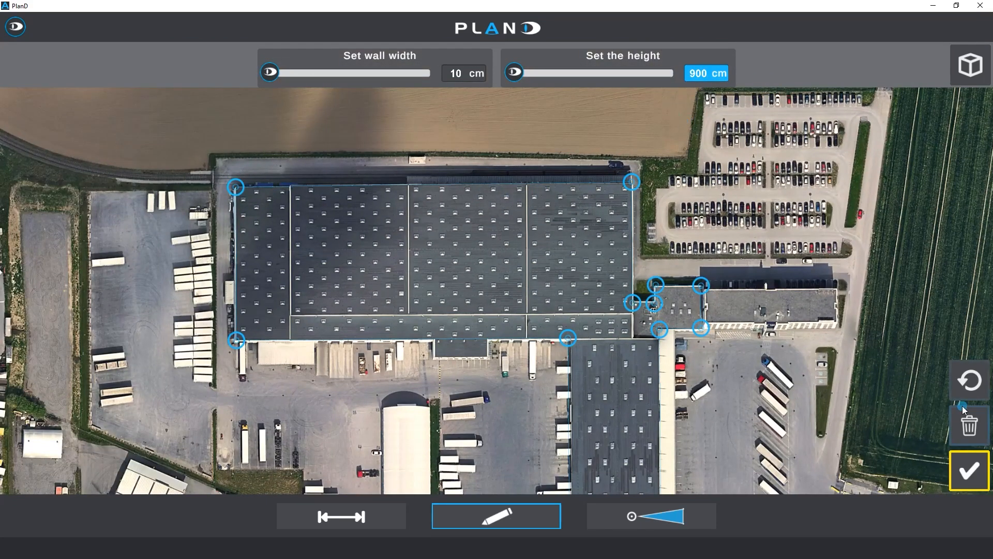
{"action": "left_click", "coordinate": [966, 483]}
Outline the rectangular office building beside the annex as a separate obstacle, change its height and complete it.
{"action": "scroll", "coordinate": [720, 300], "scroll_direction": "down", "scroll_amount": 4}
{"action": "scroll", "coordinate": [662, 272], "scroll_direction": "up", "scroll_amount": 4}
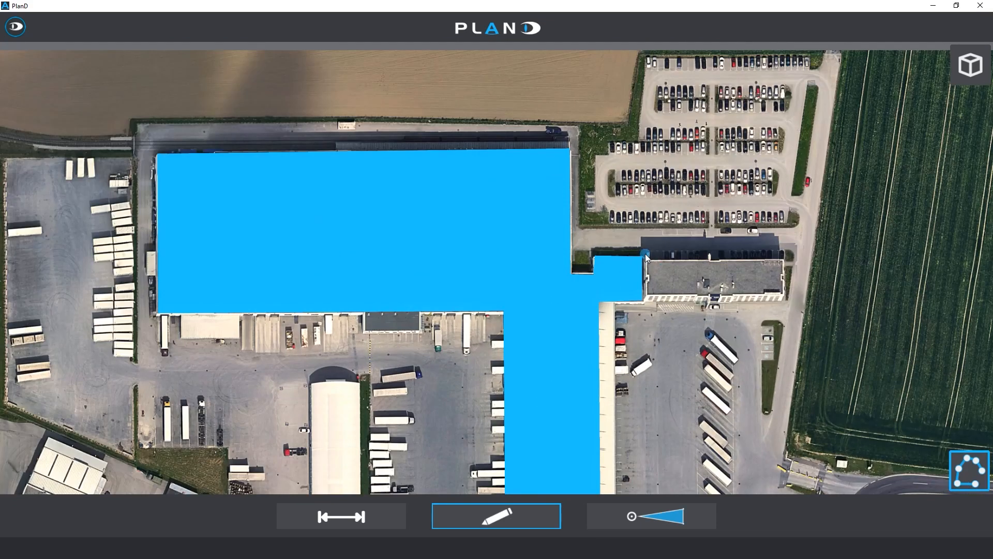
{"action": "left_click", "coordinate": [646, 257]}
{"action": "left_click", "coordinate": [649, 297]}
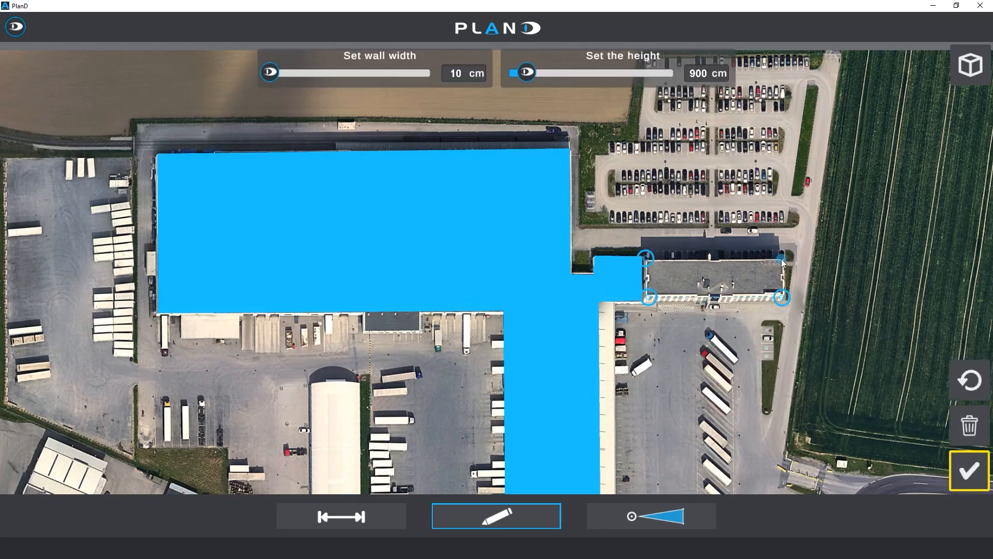
{"action": "left_click", "coordinate": [781, 259]}
{"action": "scroll", "coordinate": [644, 262], "scroll_direction": "up", "scroll_amount": 2}
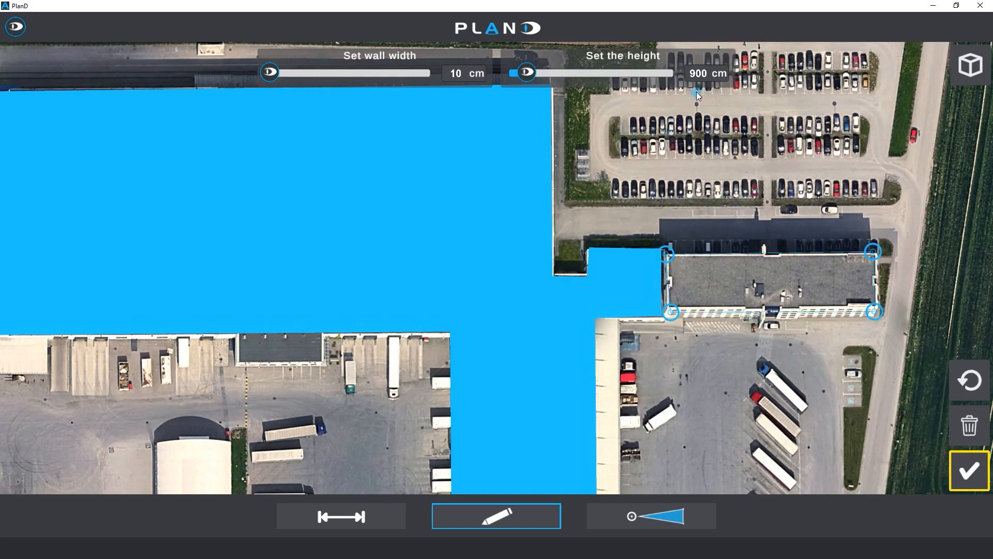
{"action": "left_click", "coordinate": [699, 74]}
{"action": "type", "text": "15"}
{"action": "left_click", "coordinate": [964, 474]}
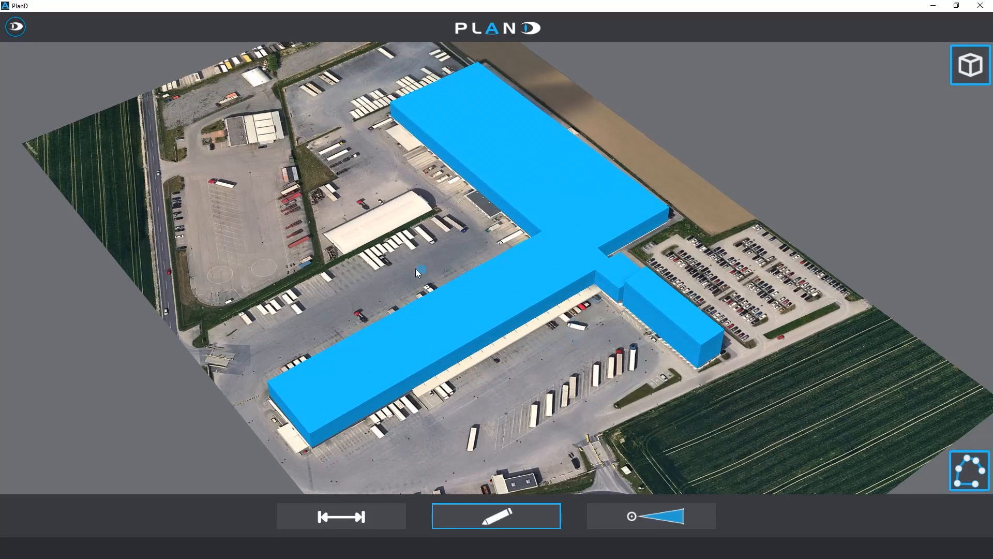
Draw the perimeter fence along the hedge around the northern trailer yard as an open obstacle, 20 cm wide and 300 cm high.
{"action": "left_click", "coordinate": [203, 328]}
{"action": "left_click", "coordinate": [322, 264]}
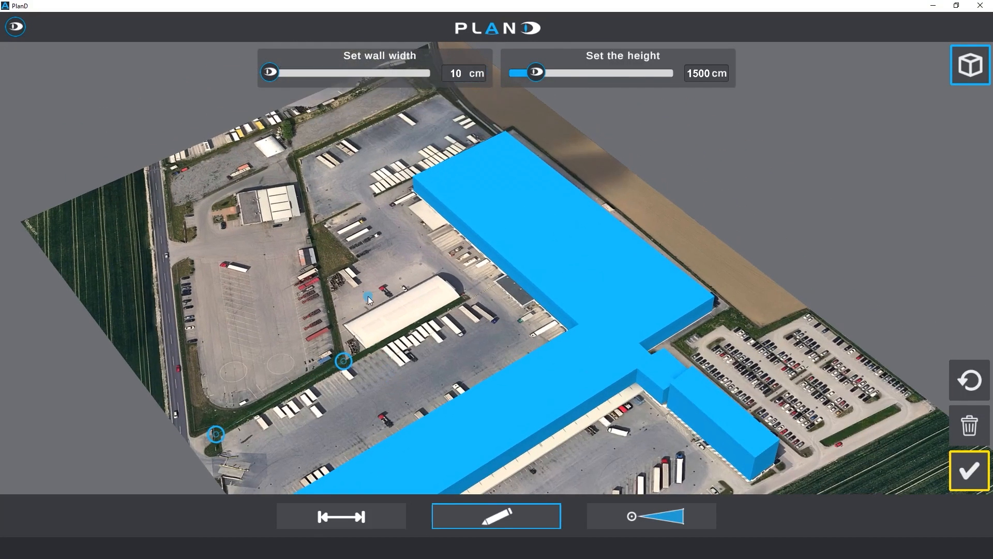
{"action": "left_click", "coordinate": [297, 159]}
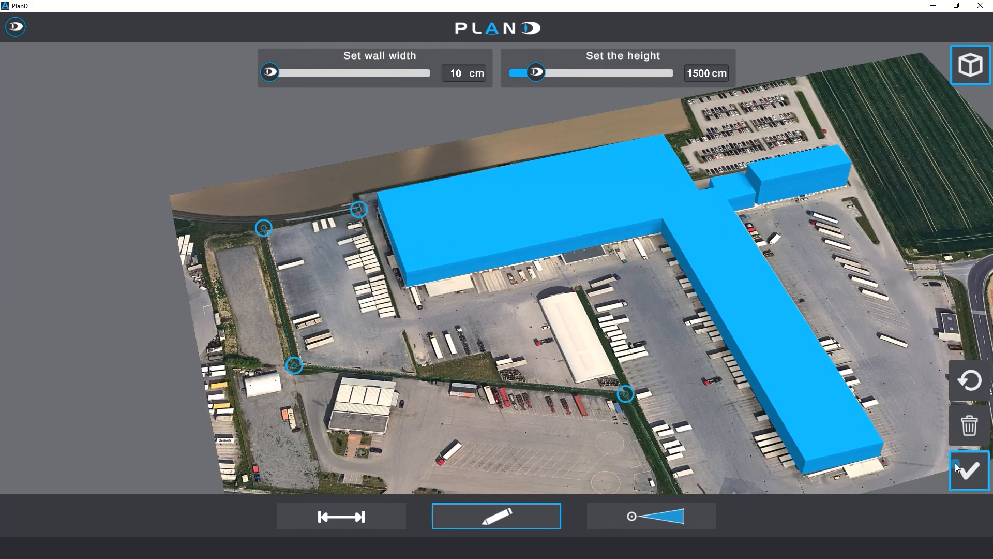
{"action": "left_click", "coordinate": [957, 468]}
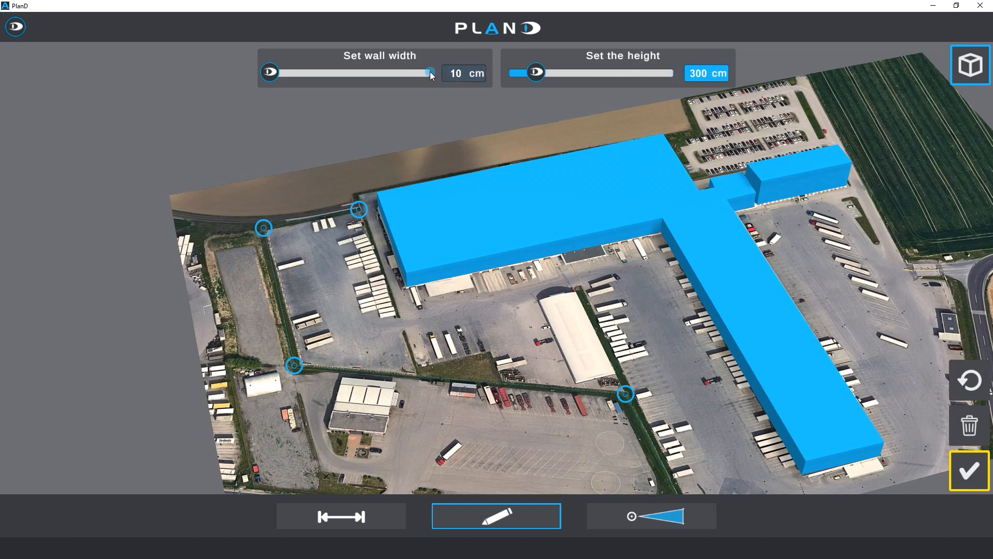
{"action": "left_click", "coordinate": [454, 76]}
{"action": "type", "text": "20"}
{"action": "left_click", "coordinate": [968, 473]}
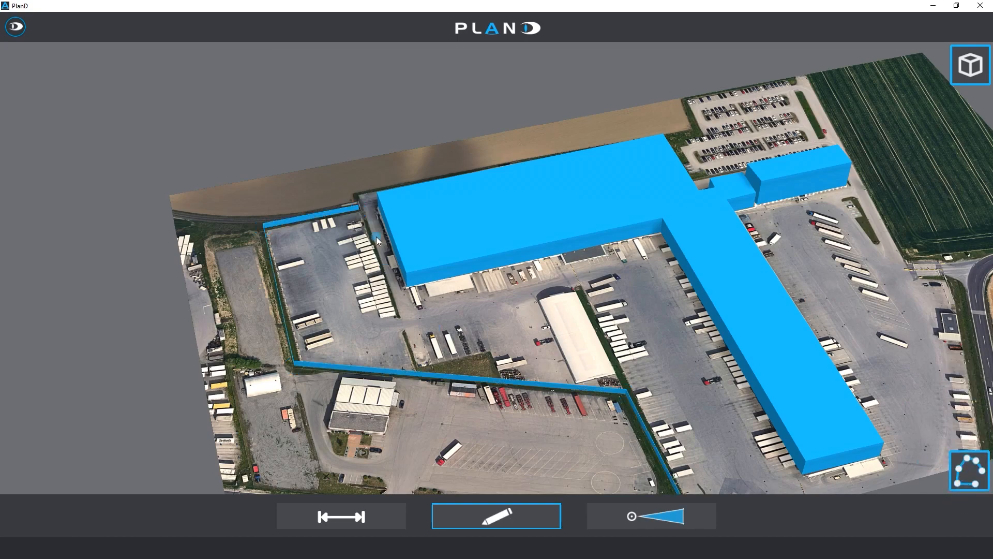
Begin another fence at the yard's railway gate and run it along the brown field to the warehouse's corner by the car park.
{"action": "left_click_drag", "start_coordinate": [377, 238], "coordinate": [320, 269]}
{"action": "left_click_drag", "start_coordinate": [450, 296], "coordinate": [323, 295]}
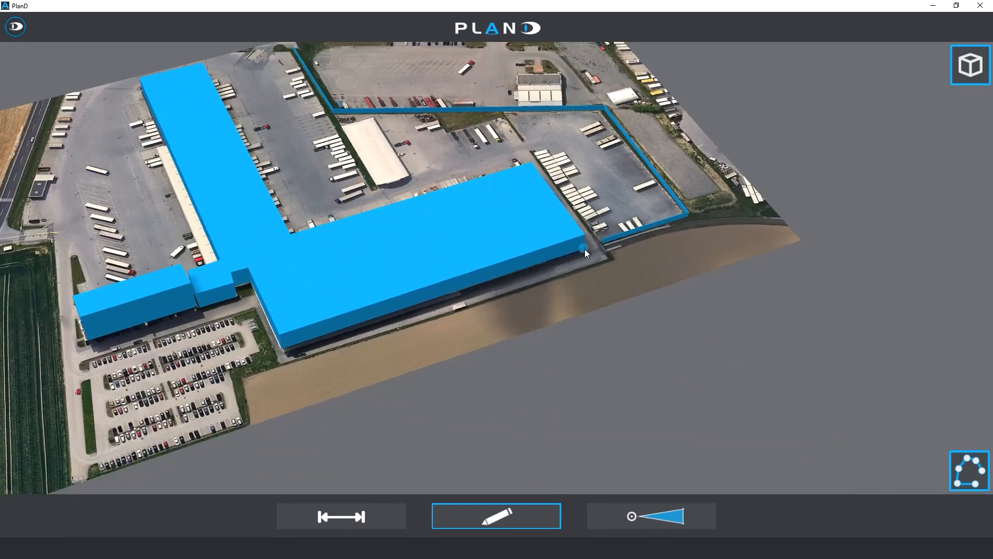
{"action": "scroll", "coordinate": [607, 254], "scroll_direction": "up", "scroll_amount": 5}
{"action": "left_click", "coordinate": [608, 261]}
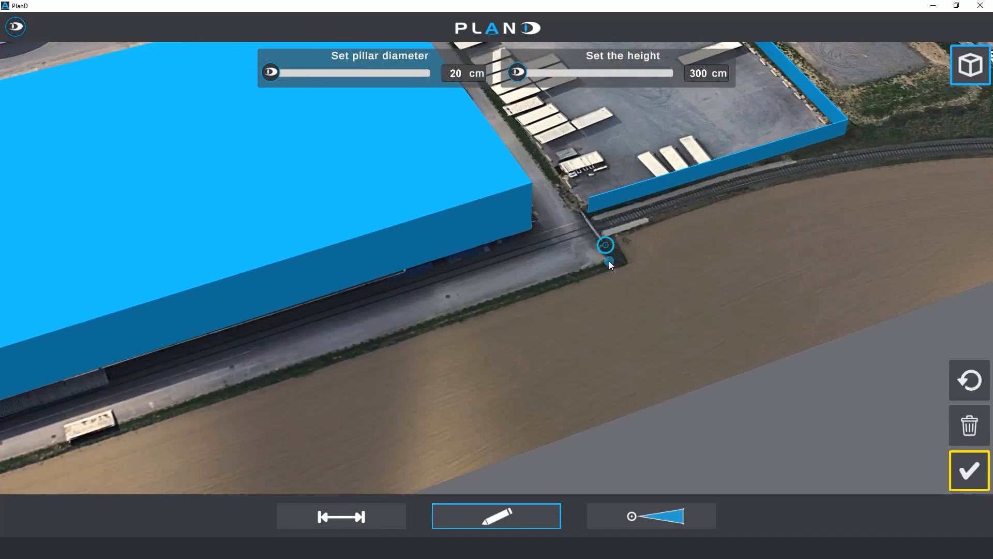
{"action": "left_click", "coordinate": [625, 266]}
{"action": "left_click_drag", "start_coordinate": [524, 290], "coordinate": [768, 209]}
{"action": "left_click_drag", "start_coordinate": [331, 258], "coordinate": [632, 242]}
{"action": "scroll", "coordinate": [631, 242], "scroll_direction": "down", "scroll_amount": 4}
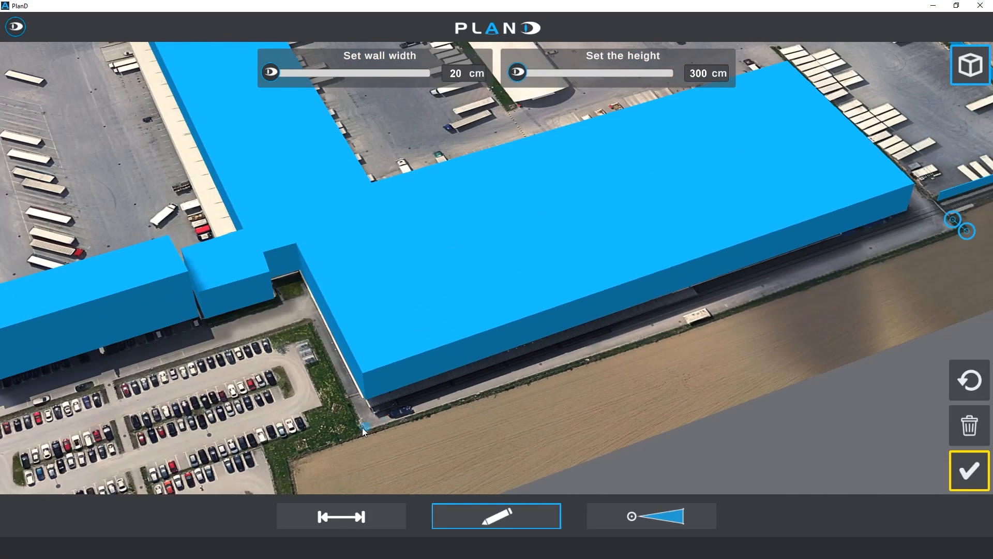
{"action": "left_click", "coordinate": [365, 428]}
Continue the fence around the outer edges of the car park to the access road and complete it.
{"action": "left_click_drag", "start_coordinate": [320, 400], "coordinate": [543, 227]}
{"action": "left_click_drag", "start_coordinate": [573, 326], "coordinate": [524, 354]}
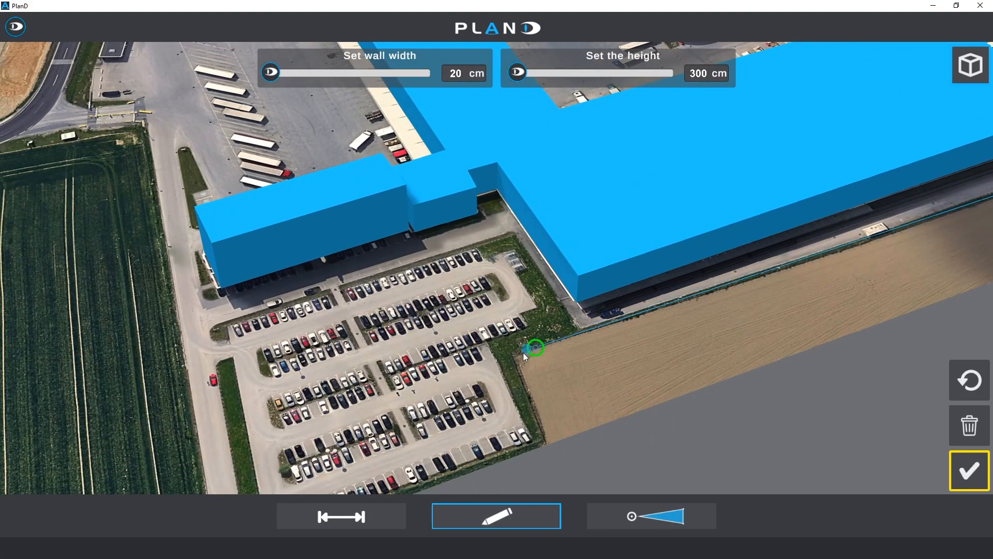
{"action": "left_click_drag", "start_coordinate": [574, 419], "coordinate": [718, 313]}
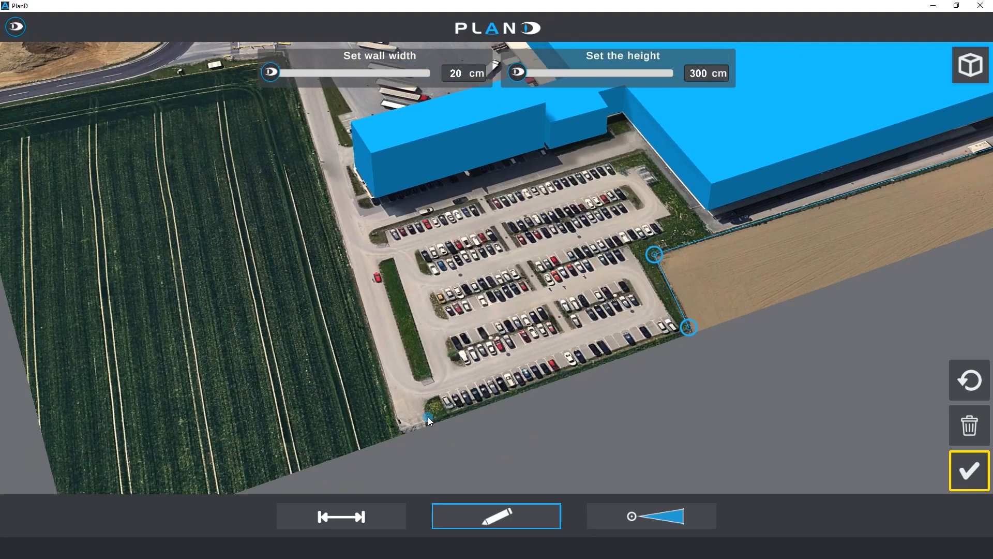
{"action": "left_click", "coordinate": [429, 419]}
{"action": "left_click", "coordinate": [959, 471]}
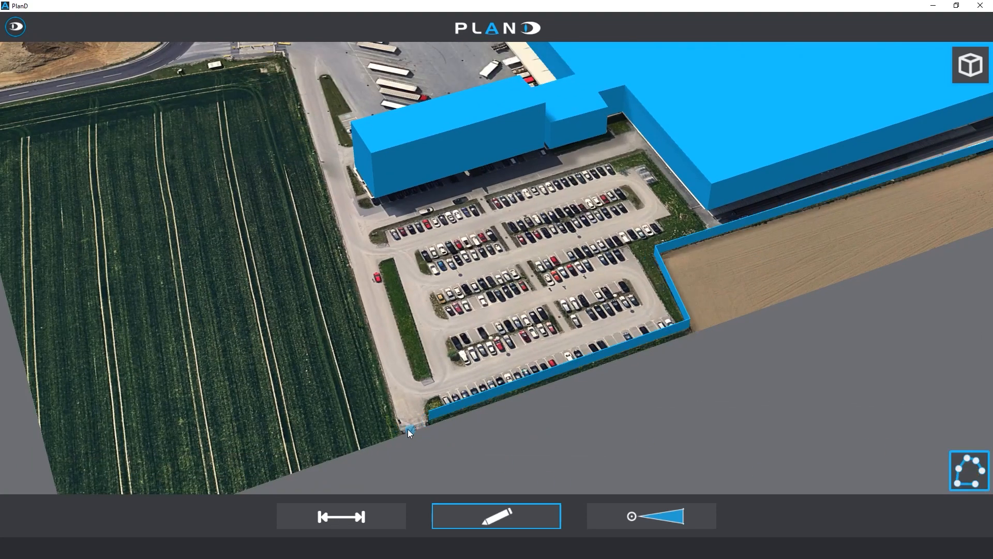
Add a fence along the edge of the green field from the car park's outer corner to the entrance gate.
{"action": "left_click", "coordinate": [401, 424]}
{"action": "left_click_drag", "start_coordinate": [291, 132], "coordinate": [396, 448]}
{"action": "left_click", "coordinate": [384, 331]}
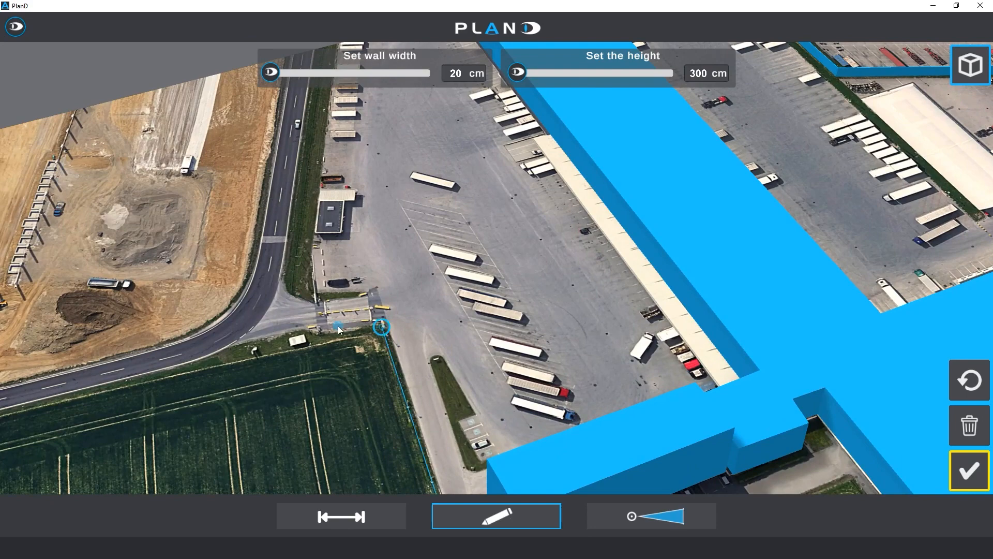
{"action": "left_click", "coordinate": [959, 472]}
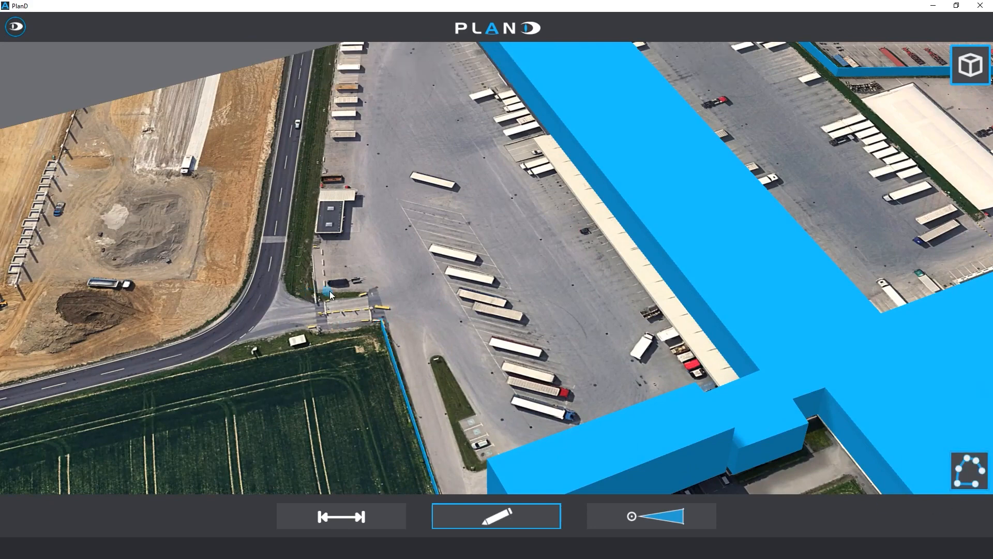
Add a fence from the other side of the entrance gate, along the road behind the gatehouse to the edge of the image.
{"action": "left_click", "coordinate": [360, 292]}
{"action": "left_click", "coordinate": [300, 285]}
{"action": "left_click_drag", "start_coordinate": [344, 134], "coordinate": [331, 282]}
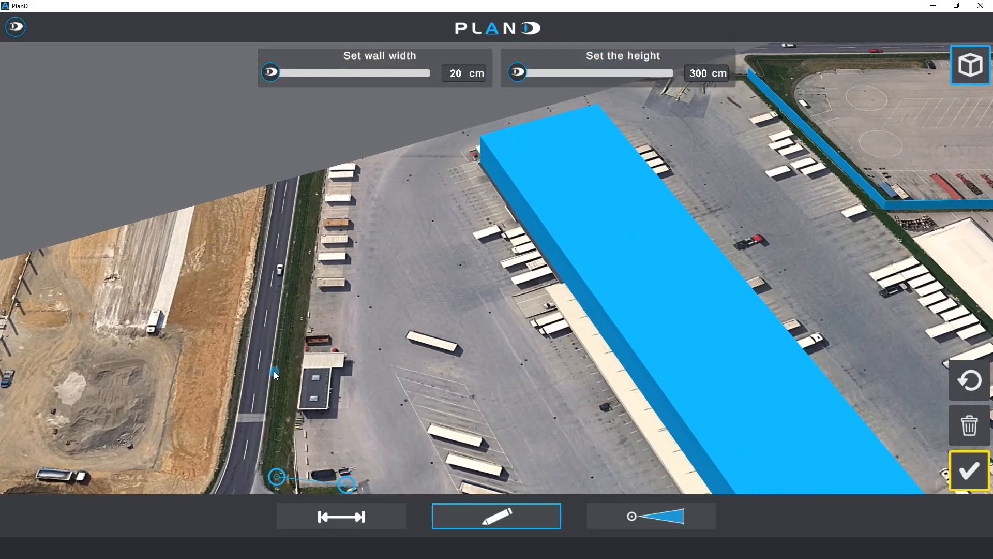
{"action": "left_click", "coordinate": [322, 170]}
{"action": "left_click_drag", "start_coordinate": [317, 173], "coordinate": [311, 173]}
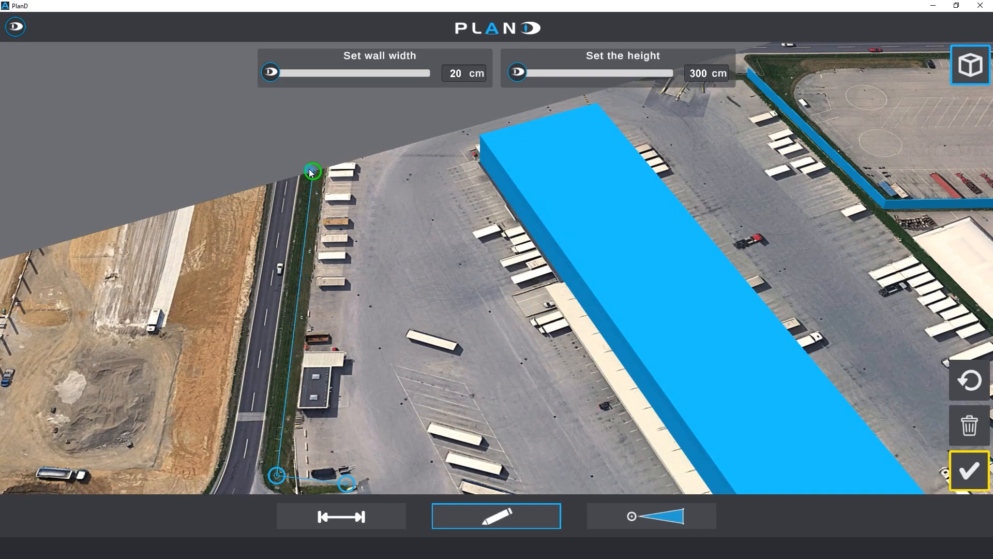
{"action": "left_click", "coordinate": [968, 471]}
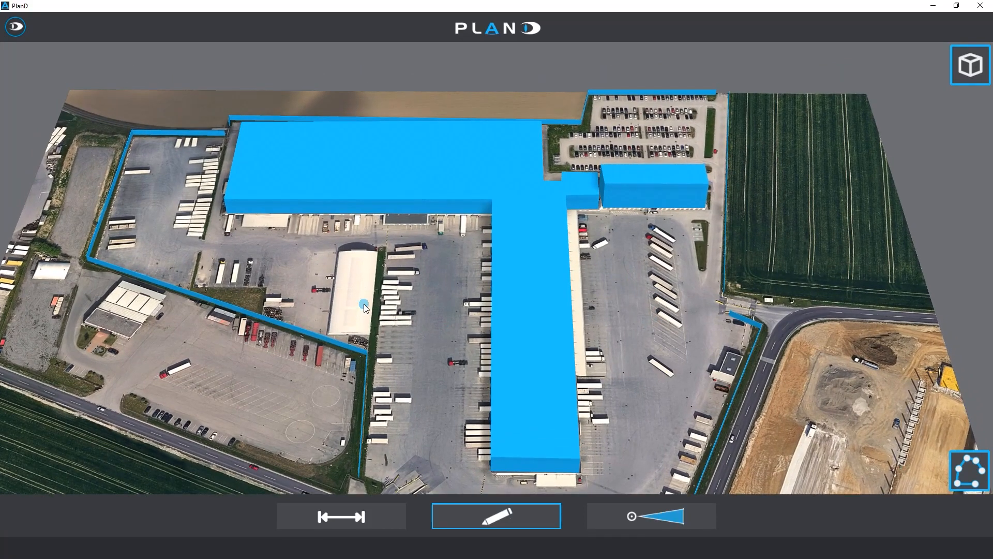
Place a Panomera S8 Topline 43/90 DN on the warehouse corner by the car park, aimed about 97 m across the car park.
{"action": "left_click", "coordinate": [673, 516]}
{"action": "left_click", "coordinate": [549, 515]}
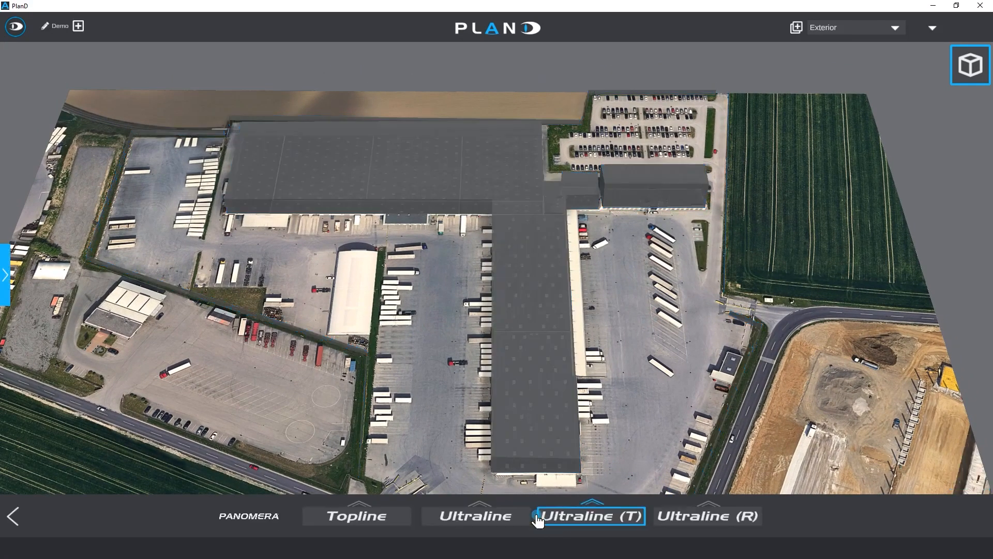
{"action": "mouse_move", "coordinate": [364, 512]}
{"action": "left_mouse_down"}
{"action": "mouse_move", "coordinate": [564, 166]}
{"action": "mouse_move", "coordinate": [546, 175]}
{"action": "left_mouse_up"}
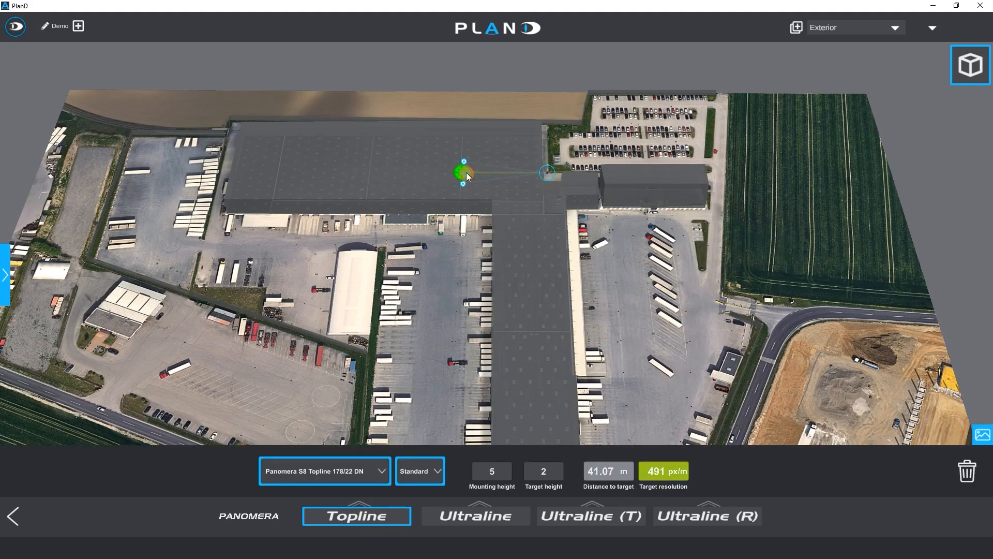
{"action": "left_click_drag", "start_coordinate": [465, 172], "coordinate": [636, 134]}
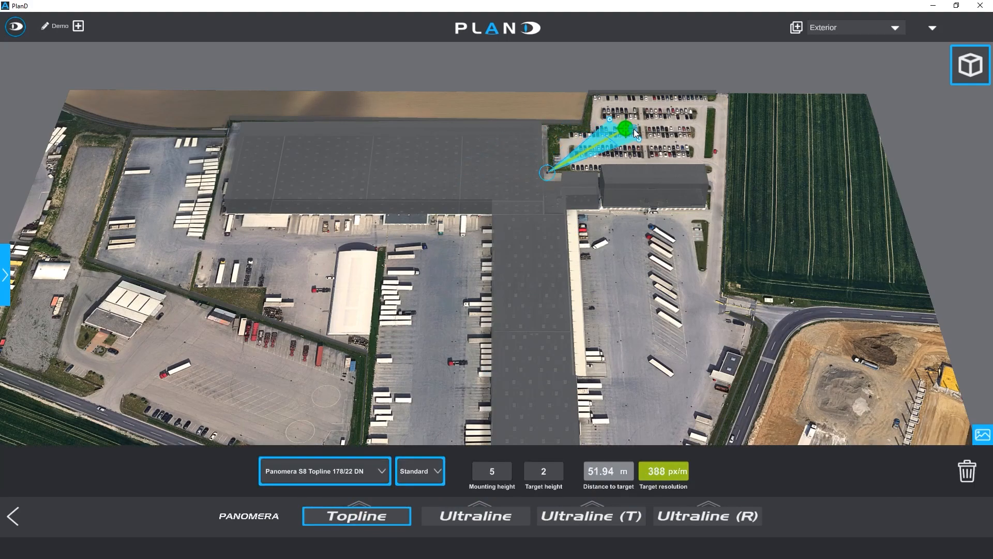
{"action": "left_click", "coordinate": [342, 473]}
{"action": "left_click", "coordinate": [326, 451]}
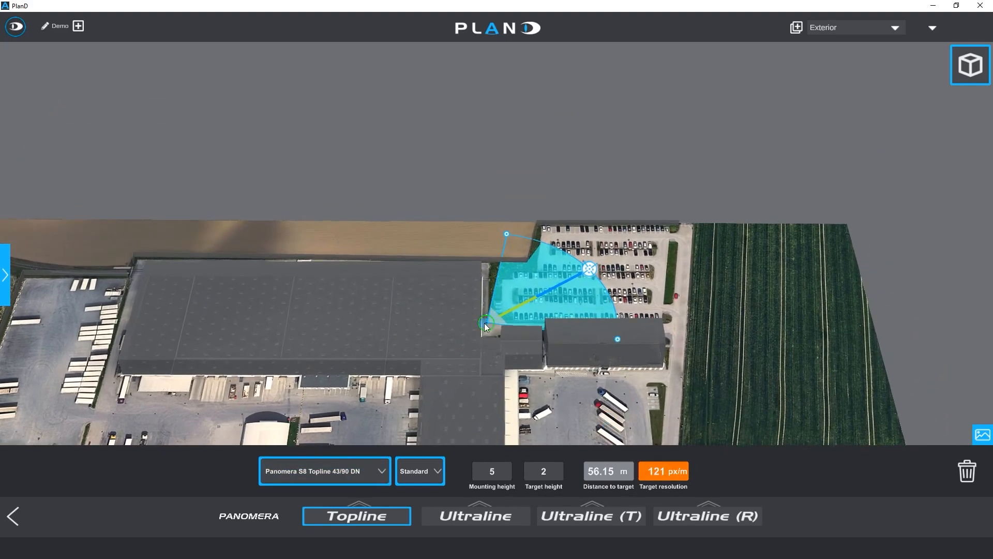
{"action": "left_click_drag", "start_coordinate": [484, 323], "coordinate": [484, 330]}
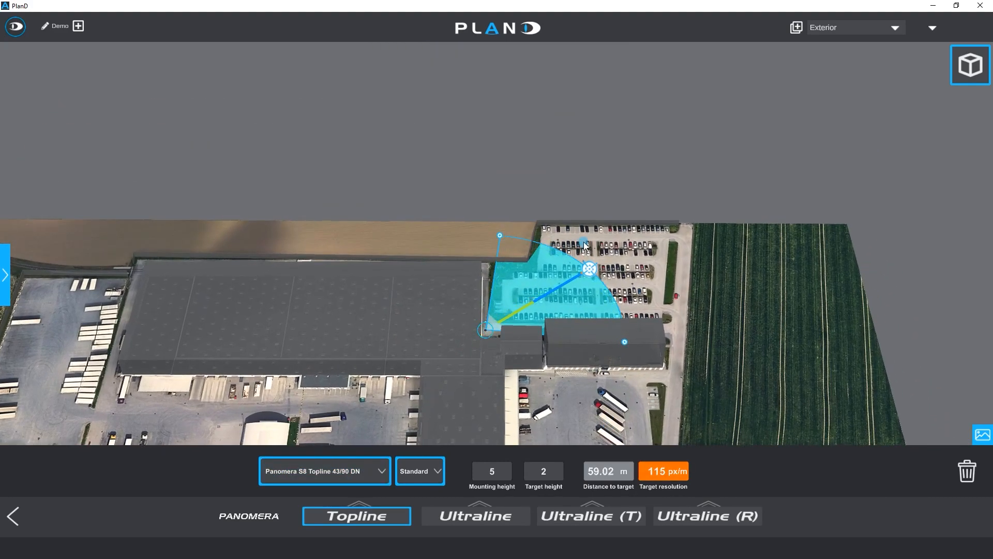
{"action": "left_click_drag", "start_coordinate": [599, 265], "coordinate": [652, 232]}
Show the car park camera's preview image and set its mounting height to 8.
{"action": "left_click", "coordinate": [984, 436]}
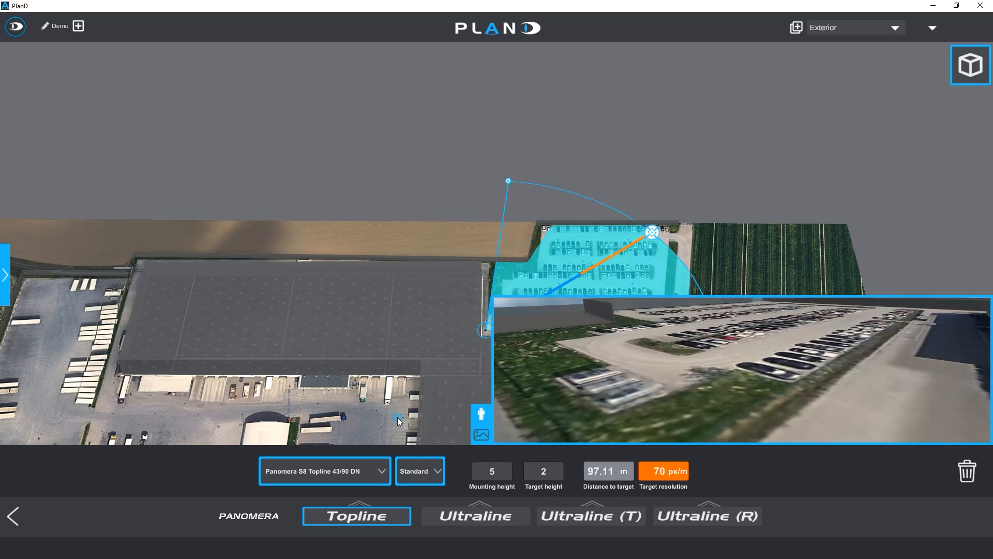
{"action": "left_click_drag", "start_coordinate": [397, 417], "coordinate": [149, 376]}
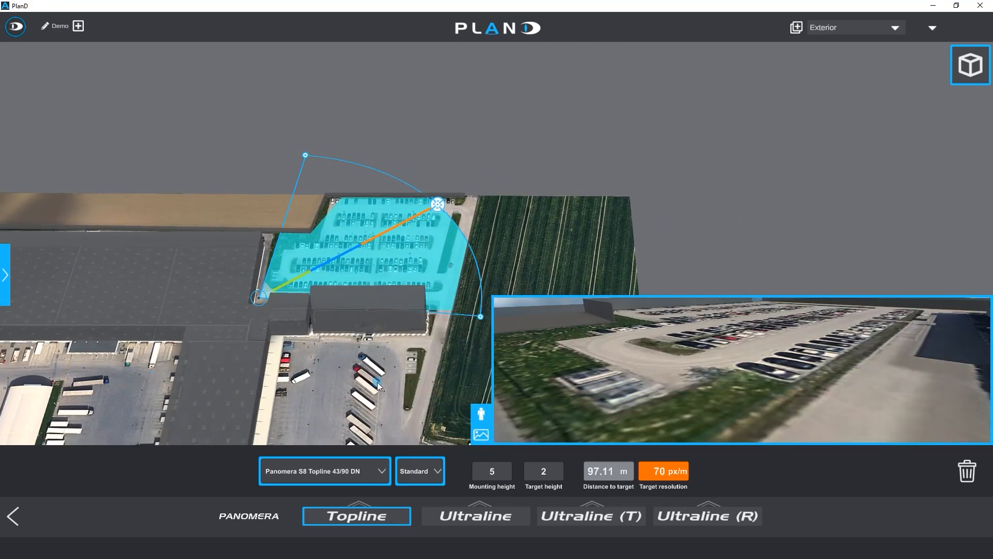
{"action": "type", "text": "7"}
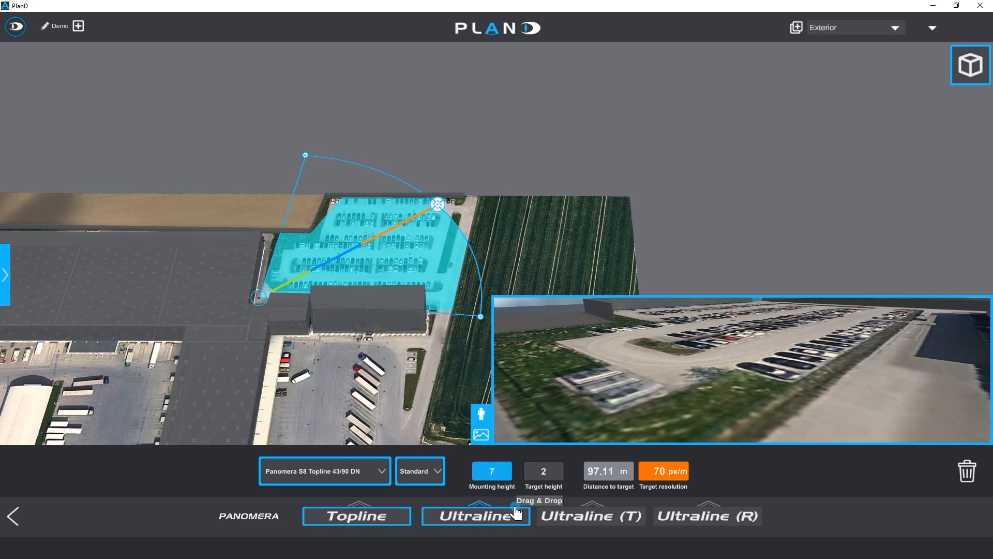
{"action": "key", "text": "Return"}
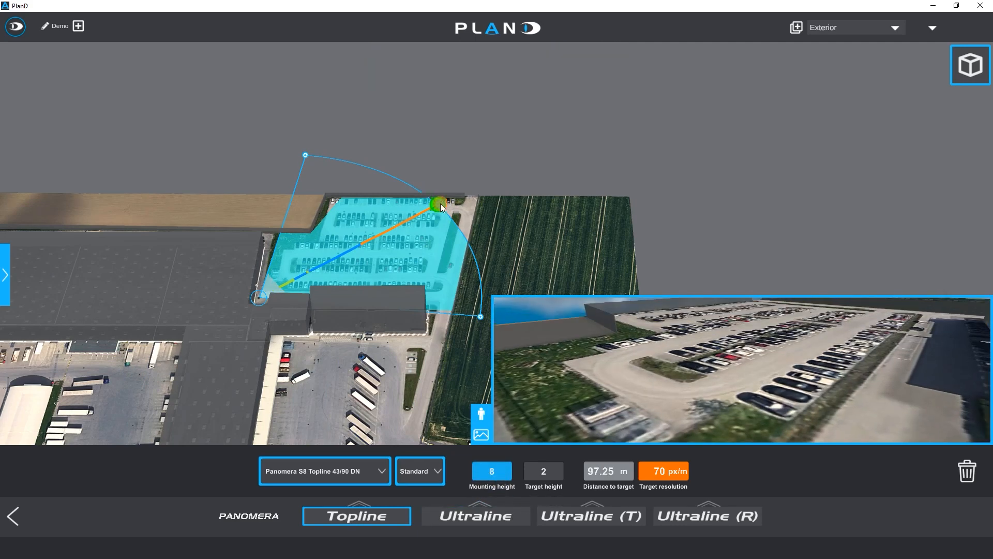
Extend the camera's target to about 101 m and check the preview person at a distance of about 22 m.
{"action": "left_click_drag", "start_coordinate": [440, 206], "coordinate": [443, 212]}
{"action": "left_click", "coordinate": [484, 412]}
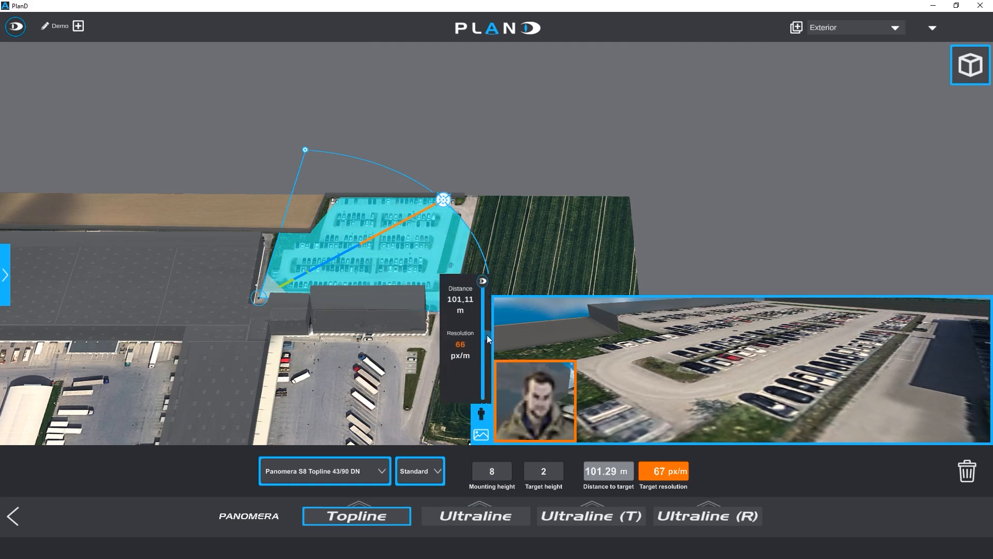
{"action": "left_click_drag", "start_coordinate": [486, 288], "coordinate": [486, 382]}
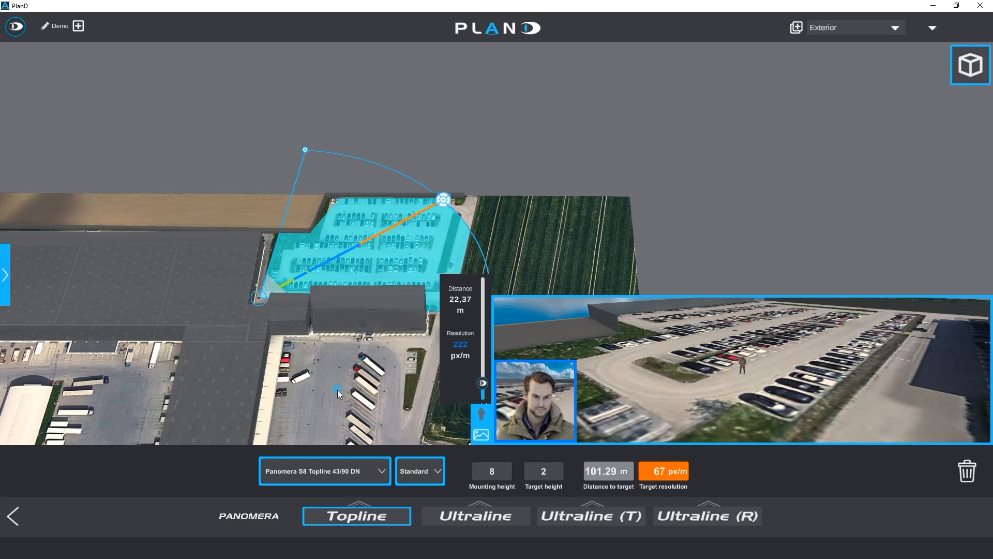
Add a second Panomera S8 Topline 43/90 DN at the annex's inner corner, aimed about 86 m across the truck yard to the entrance gate.
{"action": "left_click_drag", "start_coordinate": [337, 389], "coordinate": [367, 194]}
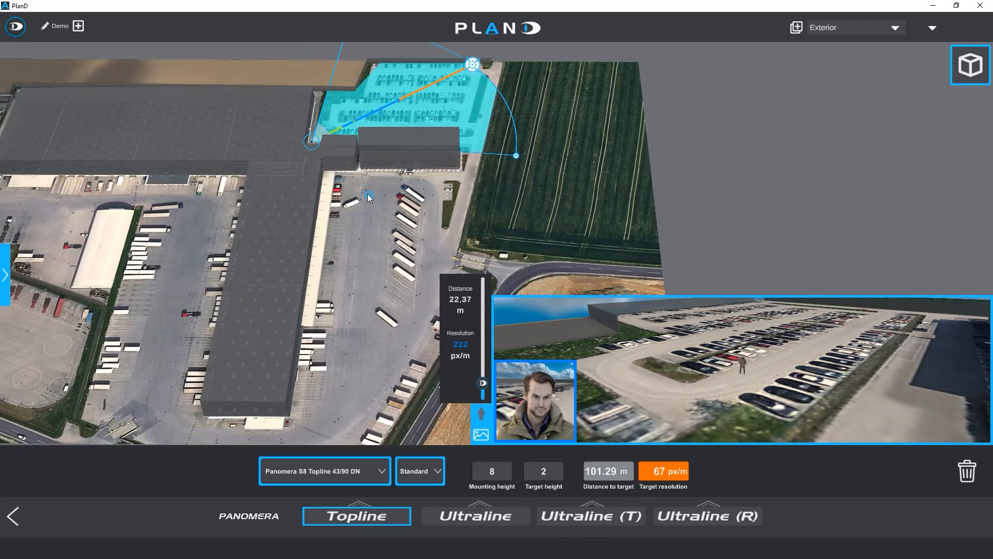
{"action": "left_click", "coordinate": [327, 181]}
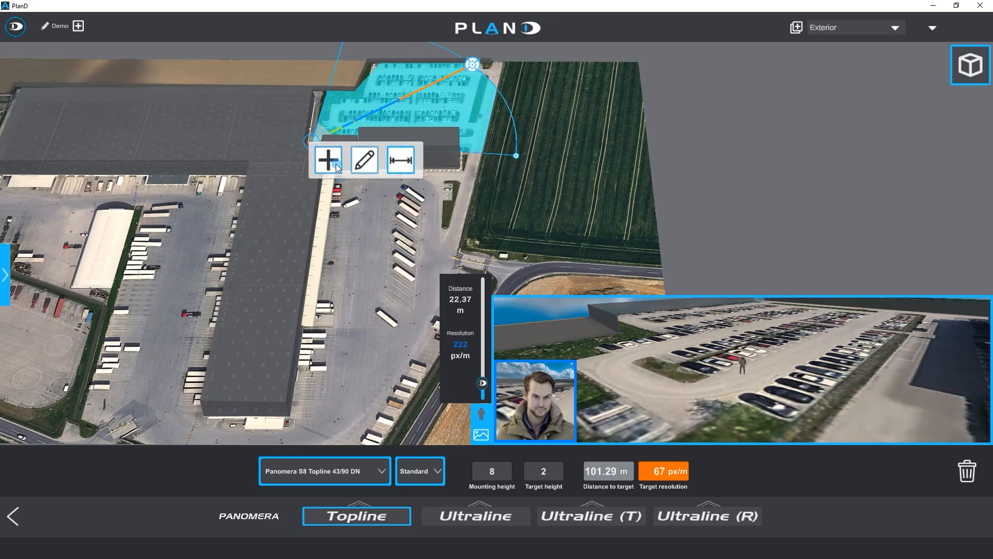
{"action": "left_click", "coordinate": [335, 163]}
{"action": "left_click_drag", "start_coordinate": [494, 106], "coordinate": [444, 274]}
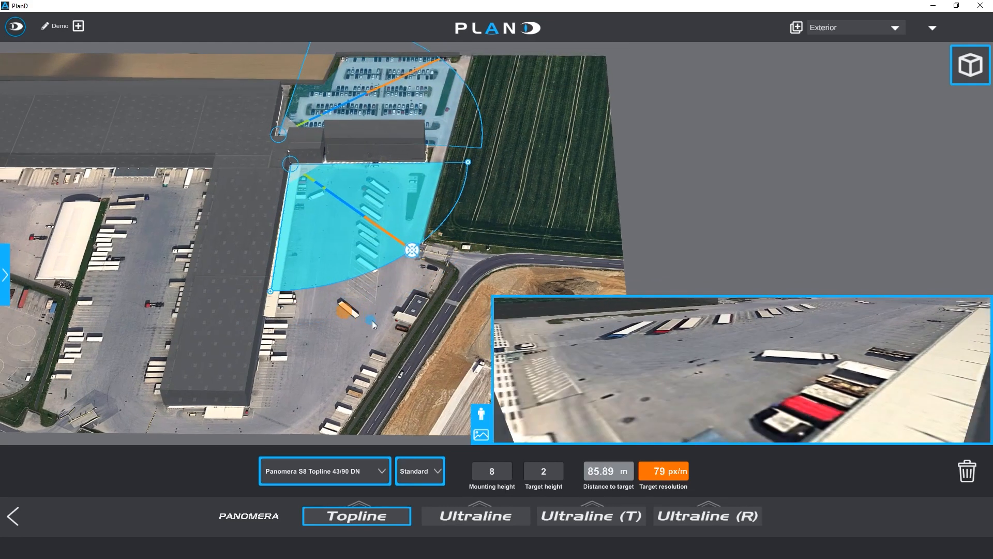
{"action": "left_click", "coordinate": [378, 324]}
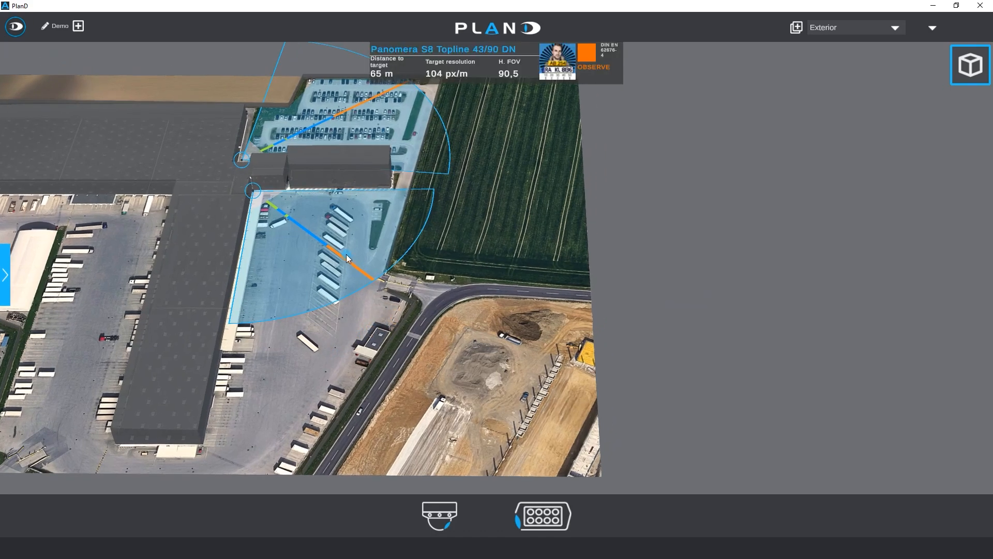
Place an RDF6400-DN 4.5-9.7mm camera beside the gatehouse and aim it about 33 m across the entrance.
{"action": "left_click", "coordinate": [455, 511]}
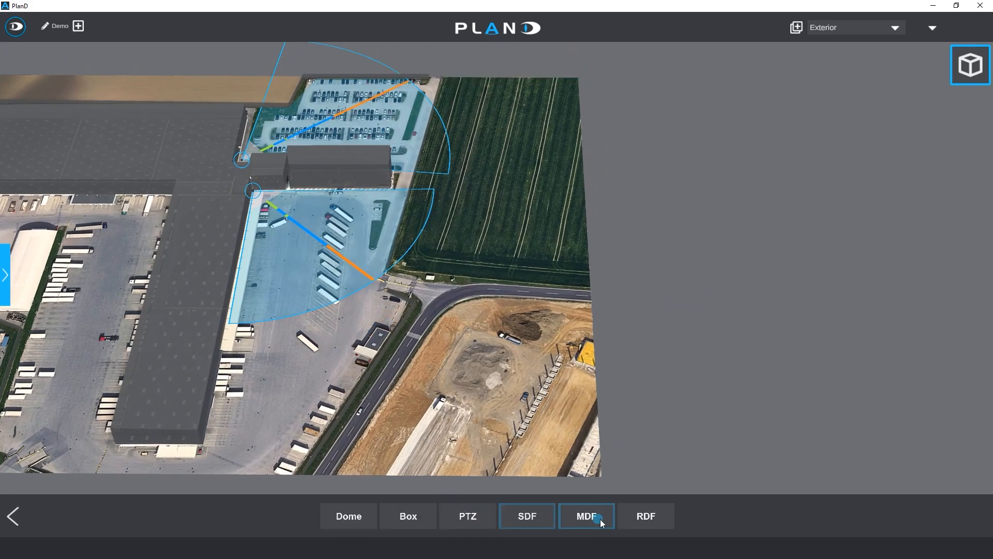
{"action": "left_click", "coordinate": [647, 517]}
{"action": "left_click", "coordinate": [595, 516]}
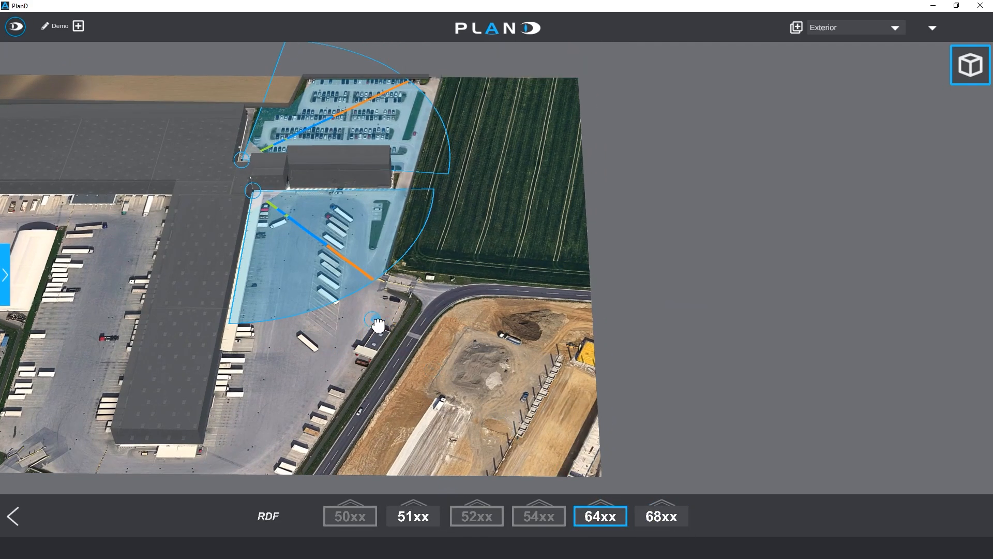
{"action": "mouse_move", "coordinate": [376, 321]}
{"action": "left_mouse_down"}
{"action": "mouse_move", "coordinate": [287, 312]}
{"action": "mouse_move", "coordinate": [367, 253]}
{"action": "mouse_move", "coordinate": [389, 267]}
{"action": "left_mouse_up"}
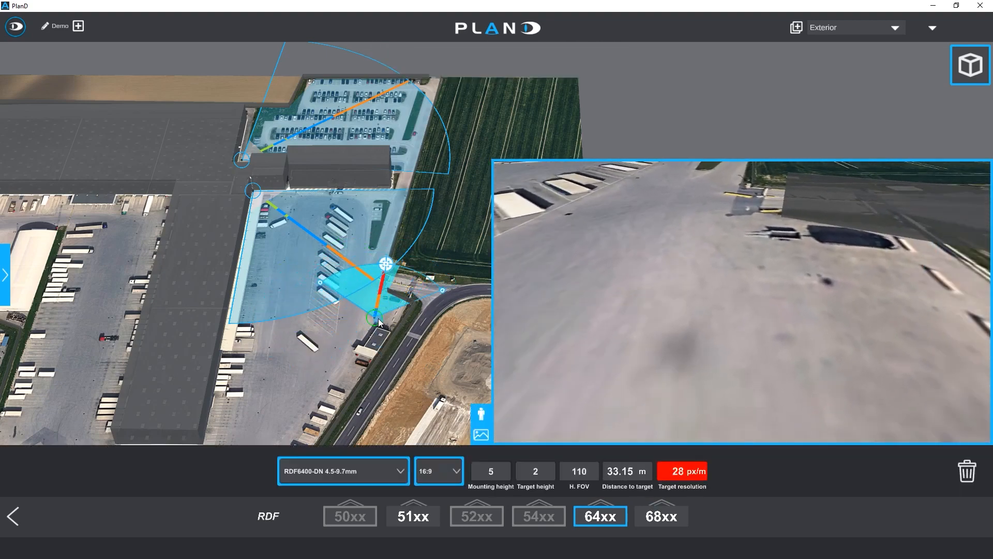
Reposition the RDF camera beside the green field and aim it about 36 m at the gate with a horizontal field of view of 49.33°.
{"action": "left_click_drag", "start_coordinate": [377, 318], "coordinate": [410, 296]}
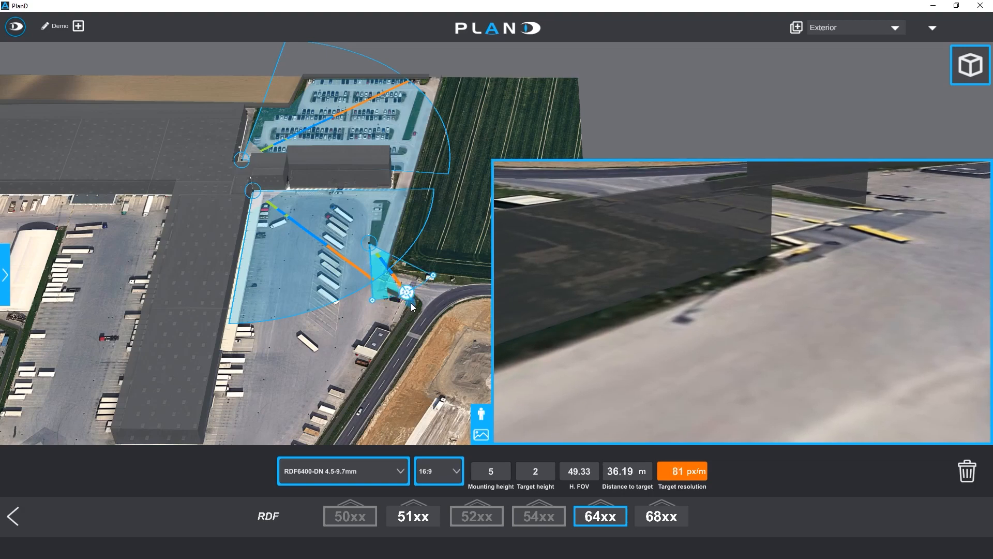
{"action": "left_click_drag", "start_coordinate": [376, 243], "coordinate": [365, 270]}
{"action": "left_click", "coordinate": [299, 371]}
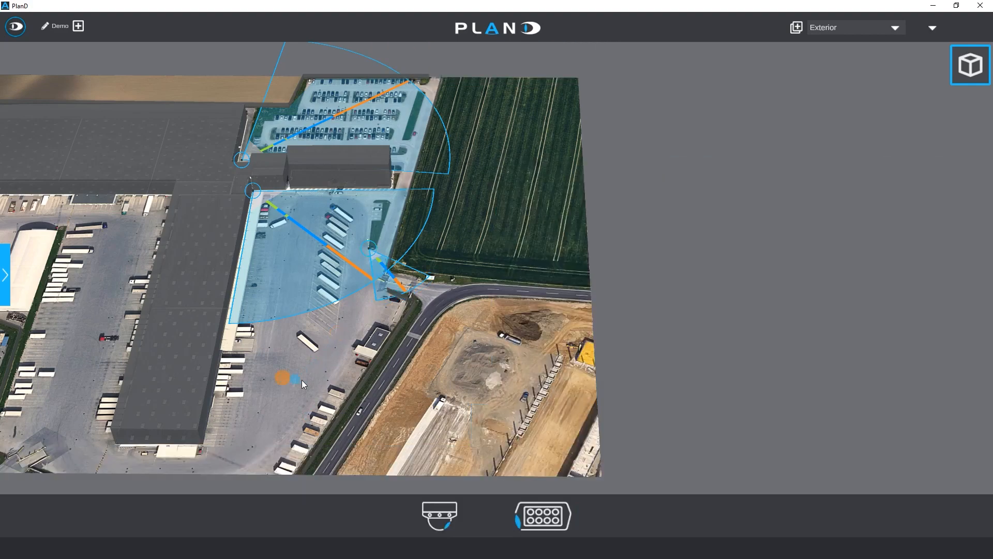
Compare the Exterior map's storage calculation with the channels, bandwidth and storage overview for the whole project.
{"action": "left_click_drag", "start_coordinate": [302, 379], "coordinate": [681, 407]}
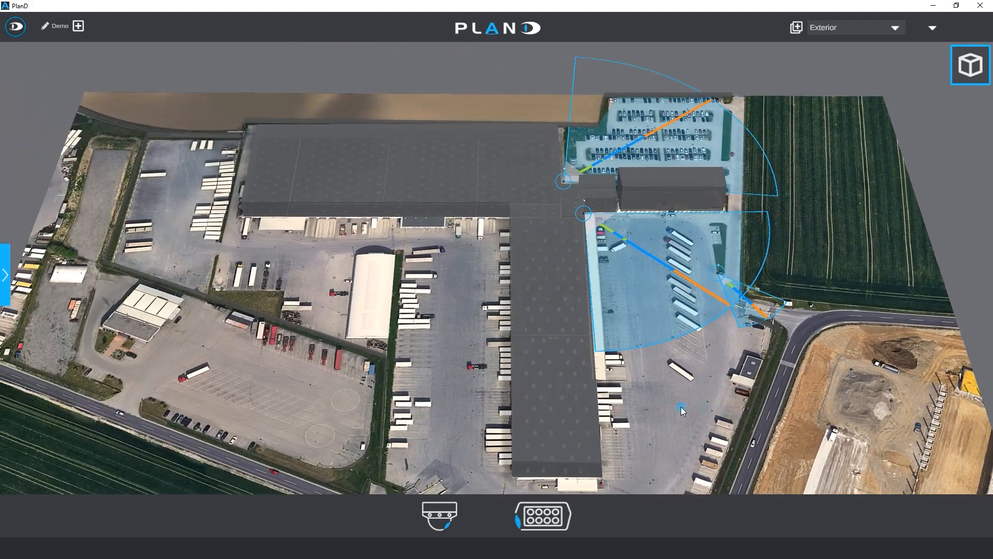
{"action": "left_click", "coordinate": [7, 286]}
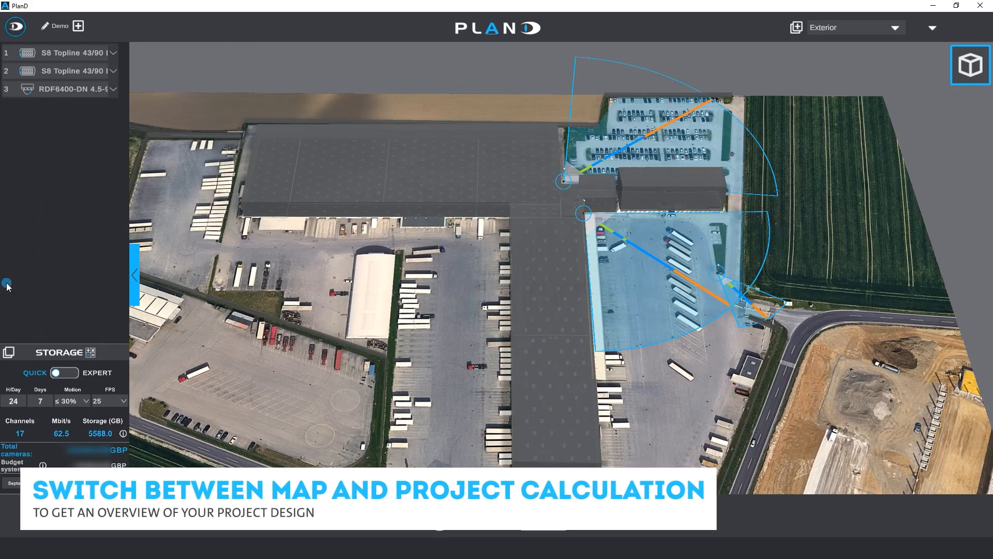
{"action": "left_click", "coordinate": [9, 353]}
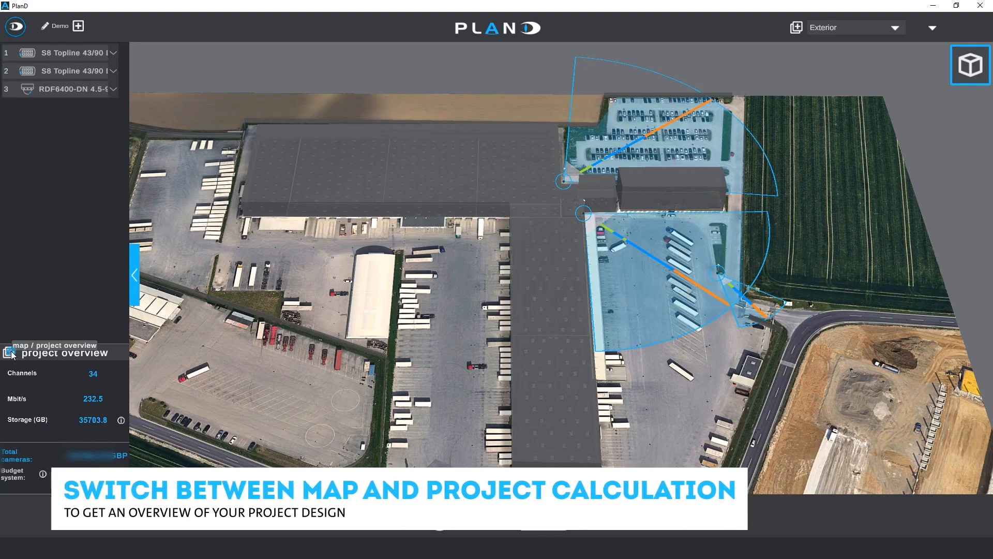
{"action": "left_click", "coordinate": [11, 353]}
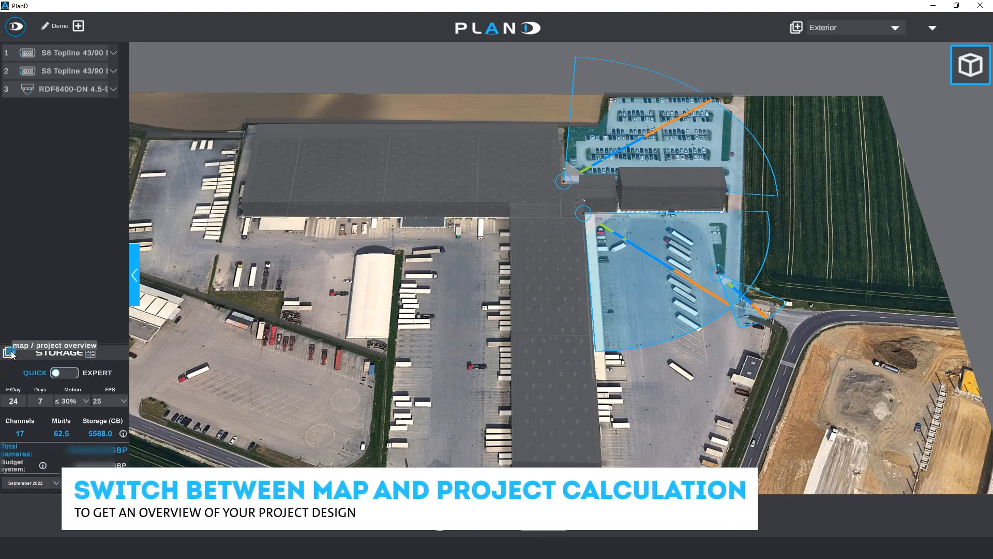
{"action": "left_click_drag", "start_coordinate": [803, 370], "coordinate": [848, 347]}
{"action": "mouse_move", "coordinate": [766, 339]}
{"action": "left_mouse_down"}
{"action": "mouse_move", "coordinate": [798, 352]}
{"action": "mouse_move", "coordinate": [768, 354]}
{"action": "left_mouse_up"}
{"action": "scroll", "coordinate": [718, 330], "scroll_direction": "down", "scroll_amount": 2}
{"action": "left_click_drag", "start_coordinate": [704, 359], "coordinate": [742, 350]}
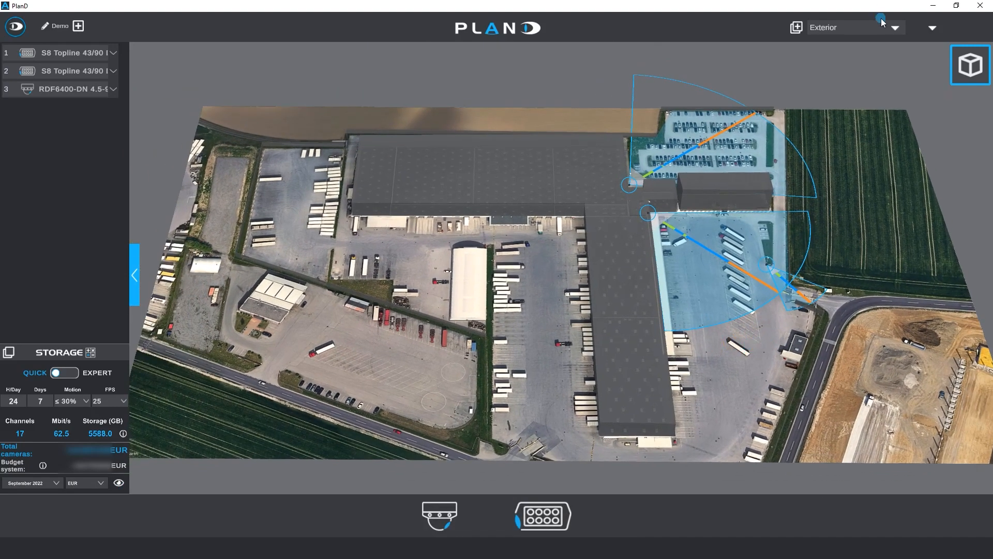
Open the Warehouse map to view its camera coverage, and return to the Exterior map.
{"action": "left_click", "coordinate": [897, 29]}
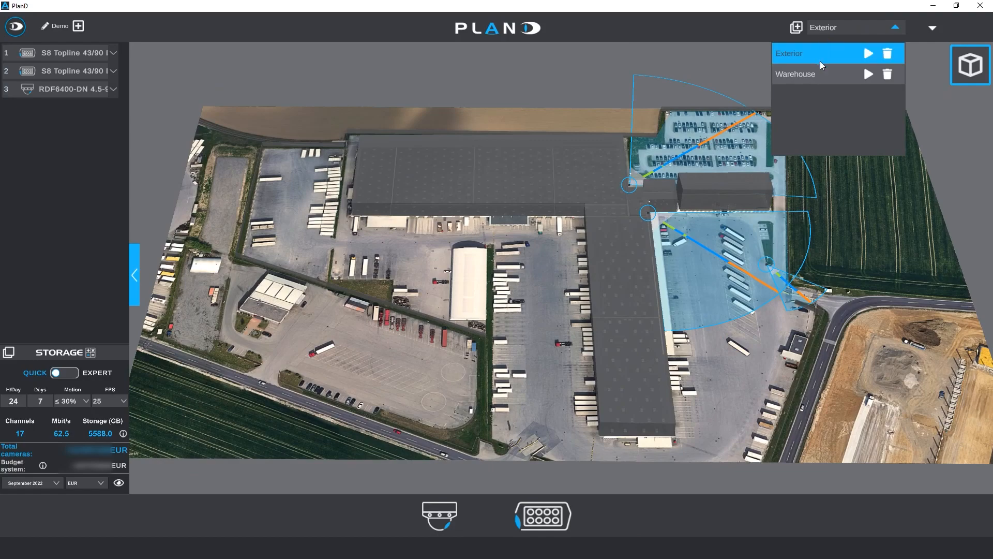
{"action": "left_click", "coordinate": [867, 74]}
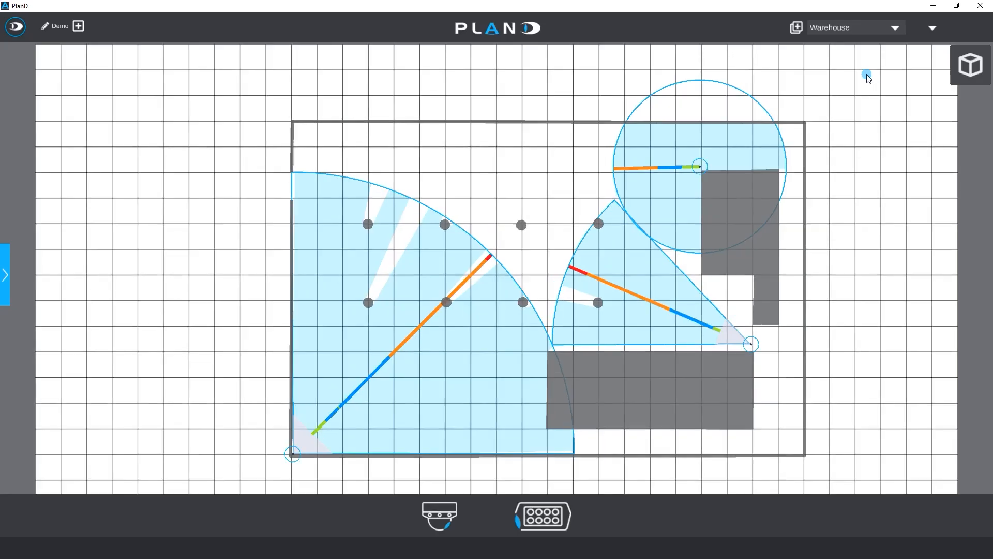
{"action": "left_click", "coordinate": [897, 28]}
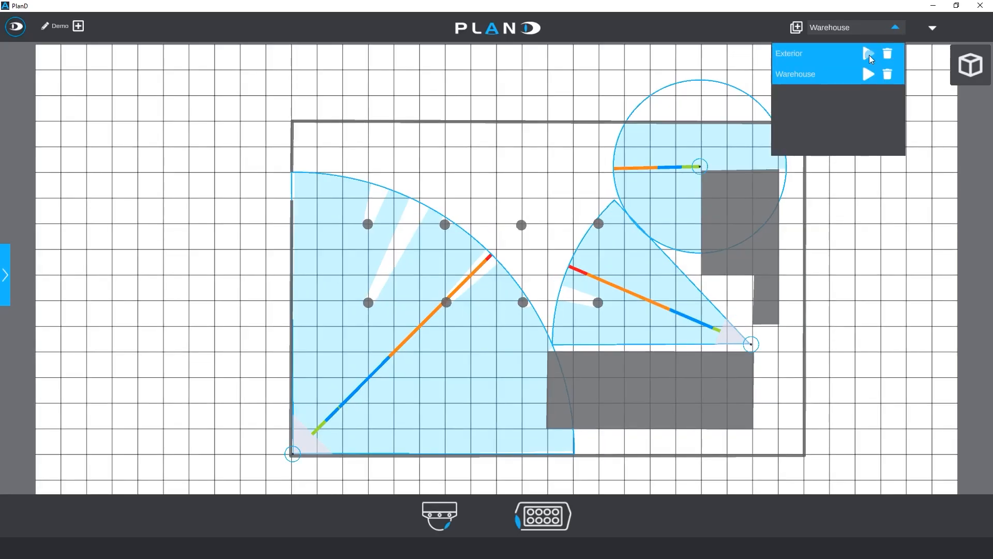
{"action": "left_click", "coordinate": [868, 53]}
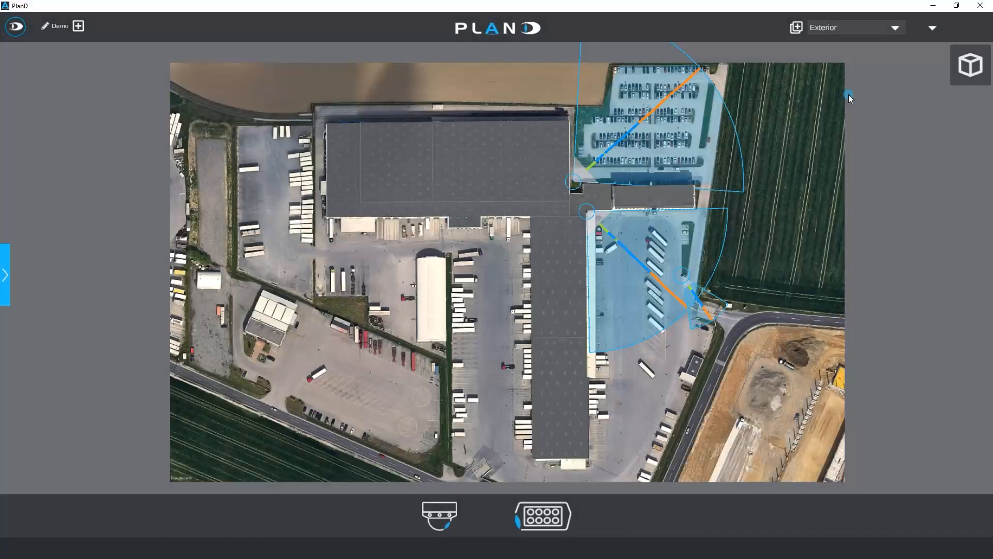
Export a PDF proposal covering the Warehouse and Exterior maps with contact and HDD calculation, saved as Demo.pdf in the PlanD folder.
{"action": "left_click", "coordinate": [933, 28]}
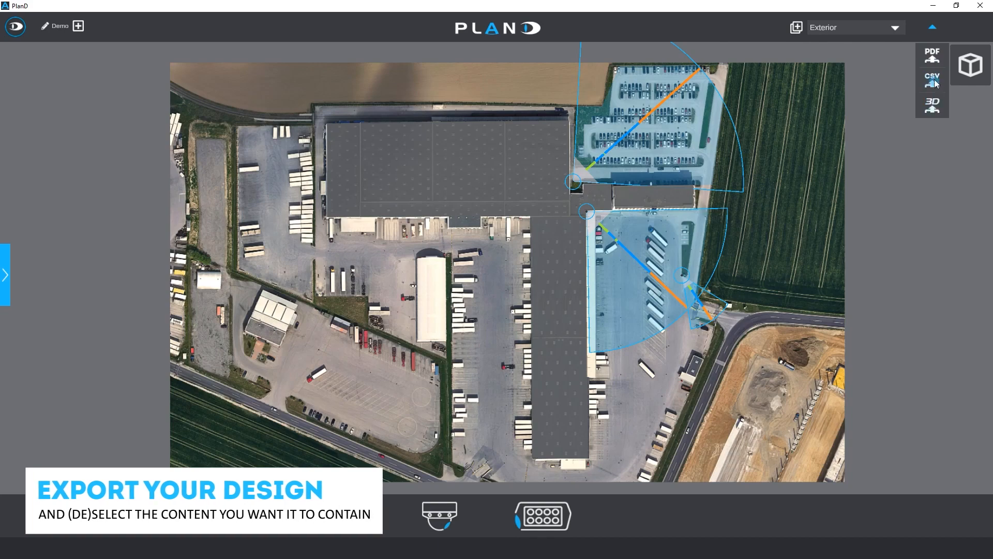
{"action": "left_click", "coordinate": [934, 58]}
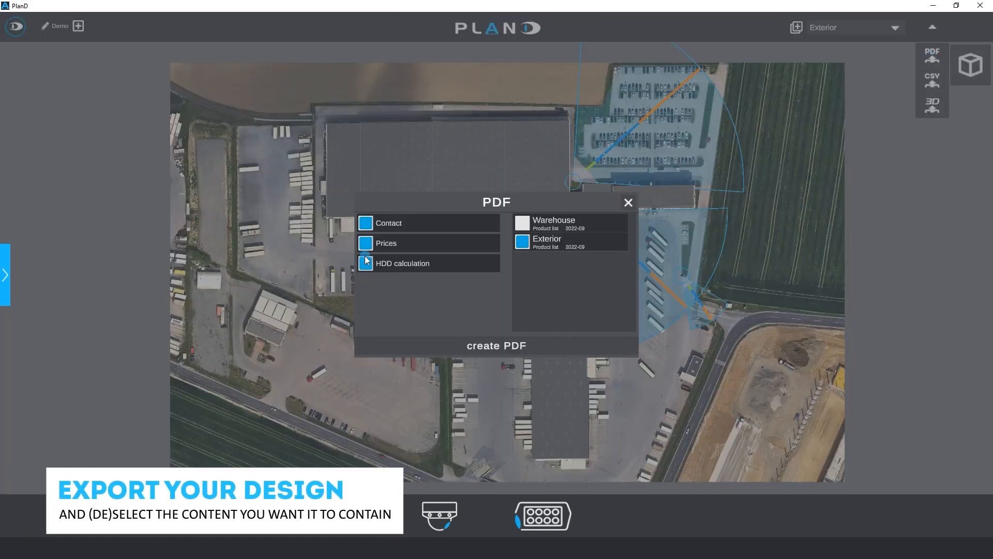
{"action": "left_click", "coordinate": [367, 222]}
{"action": "left_click", "coordinate": [371, 249]}
{"action": "left_click", "coordinate": [365, 265]}
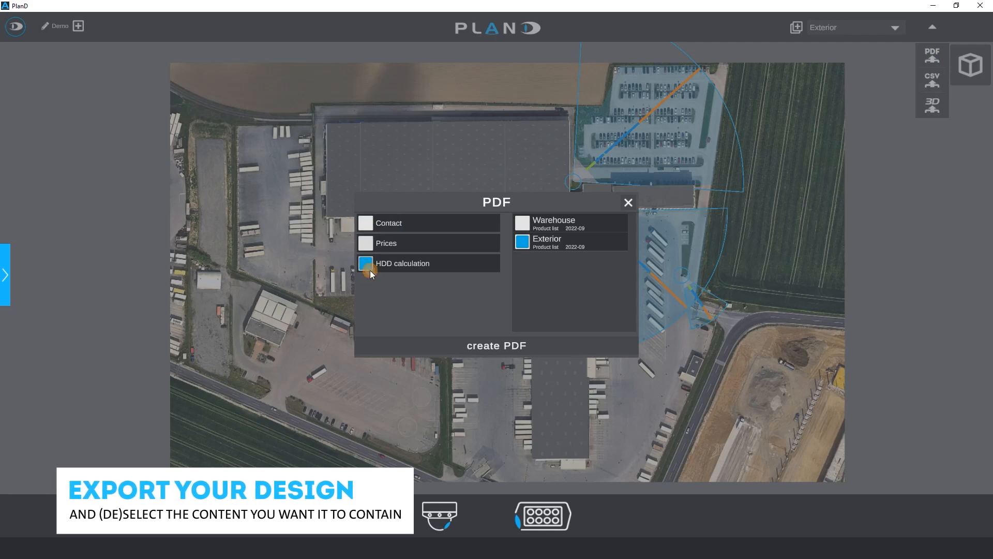
{"action": "left_click", "coordinate": [365, 264]}
{"action": "left_click", "coordinate": [367, 244]}
{"action": "left_click", "coordinate": [387, 226]}
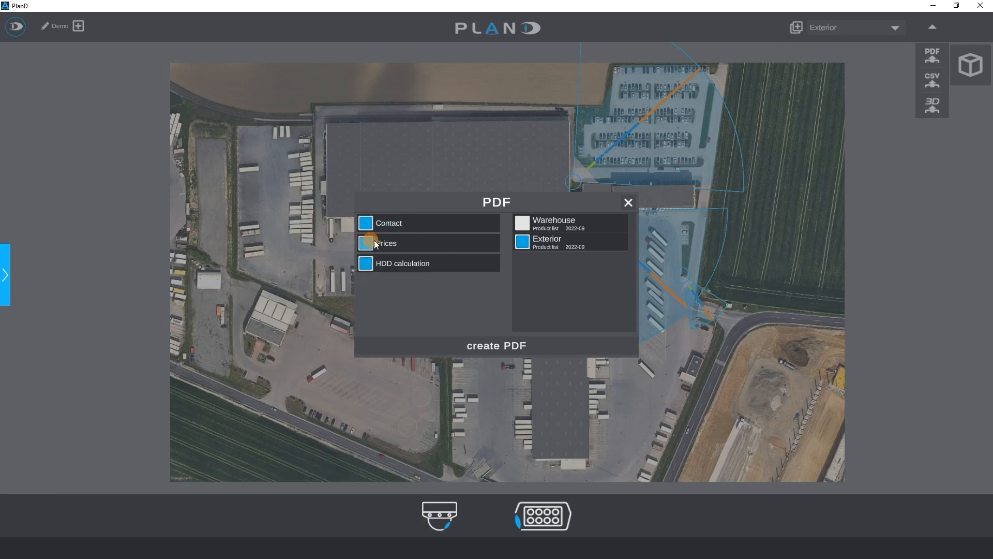
{"action": "left_click", "coordinate": [406, 246]}
{"action": "left_click", "coordinate": [485, 345]}
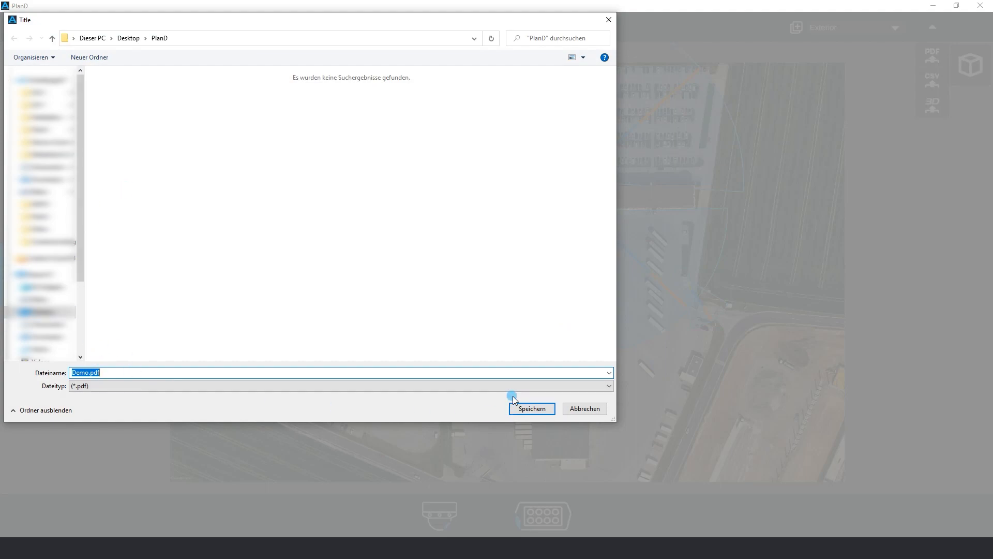
{"action": "left_click", "coordinate": [523, 408]}
Read through Demo.pdf in Adobe Acrobat from the cover page to the project summary, and close it.
{"action": "scroll", "coordinate": [576, 224], "scroll_direction": "down", "scroll_amount": 3}
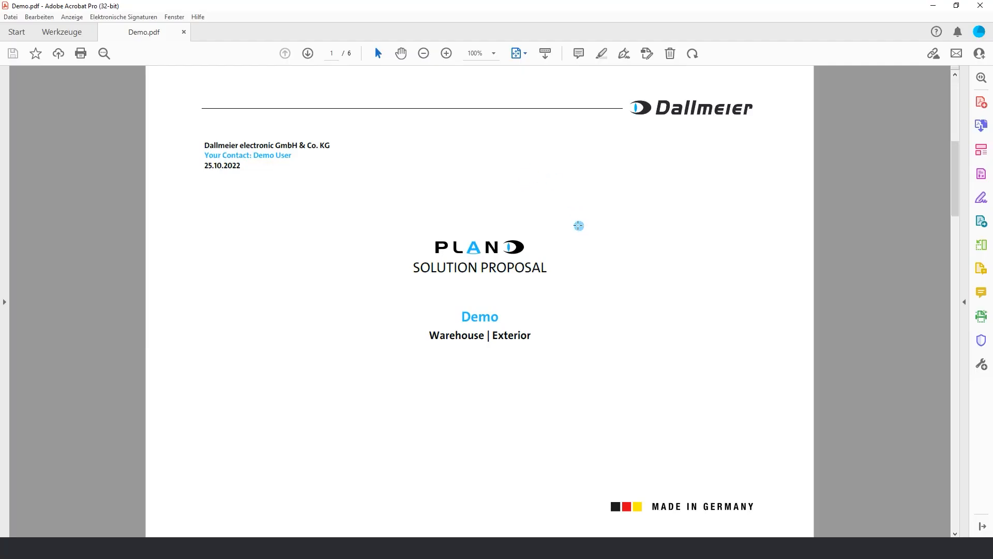
{"action": "scroll", "coordinate": [577, 226], "scroll_direction": "down", "scroll_amount": 10}
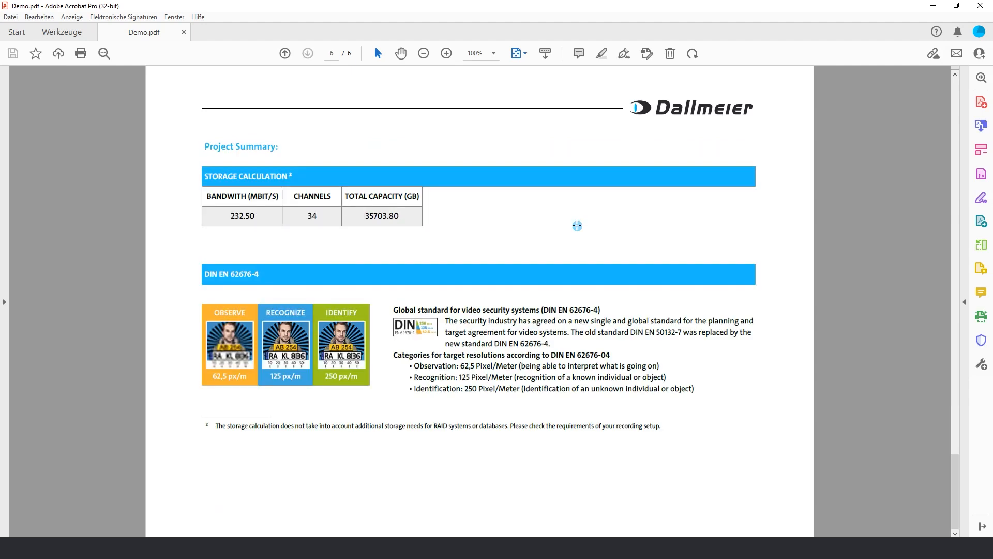
{"action": "left_click", "coordinate": [990, 4]}
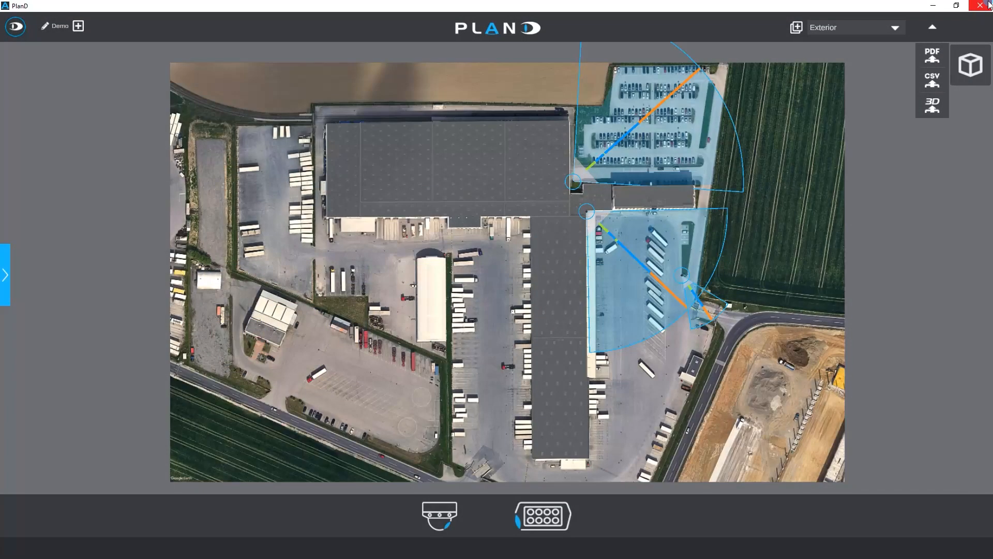
Check the CSV export options for the Exterior map's camera list details, and close the dialog.
{"action": "left_click", "coordinate": [932, 85]}
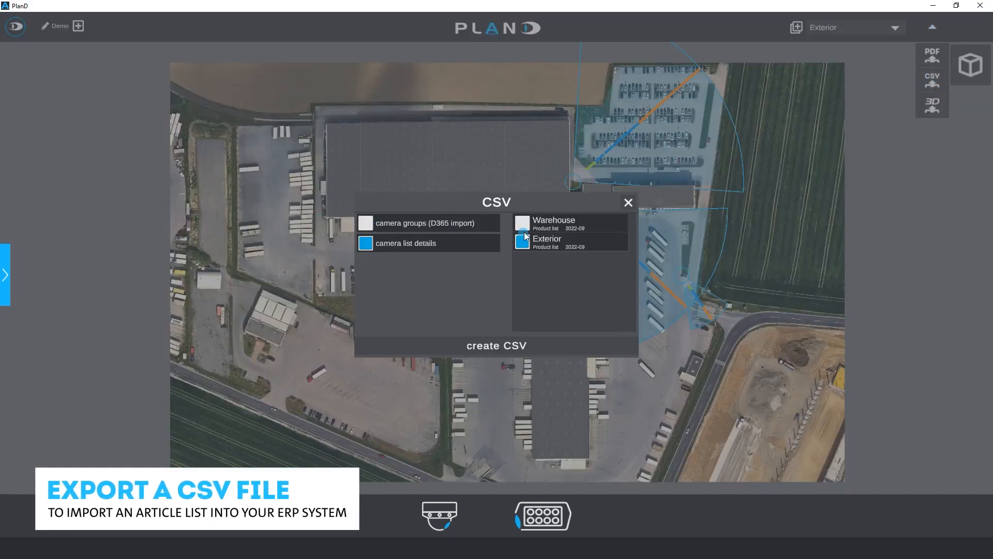
{"action": "left_click", "coordinate": [518, 345]}
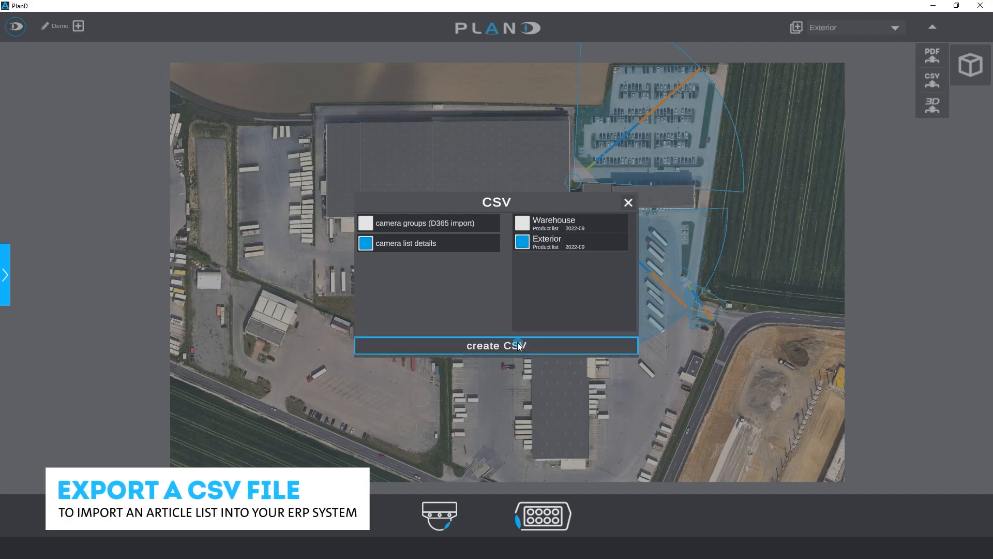
{"action": "left_click", "coordinate": [628, 202]}
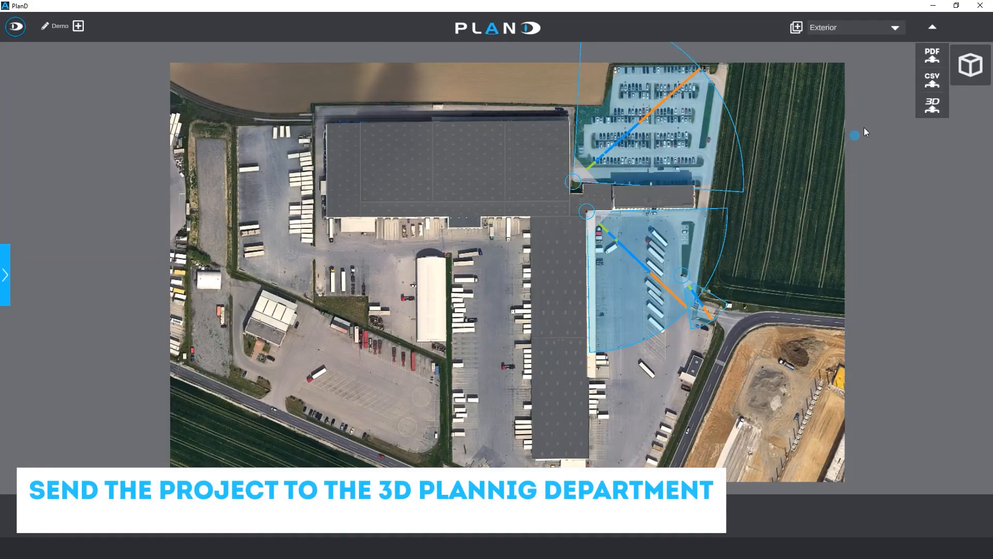
Request sending the project to the 3D planning department, and cancel the request.
{"action": "left_click", "coordinate": [937, 106]}
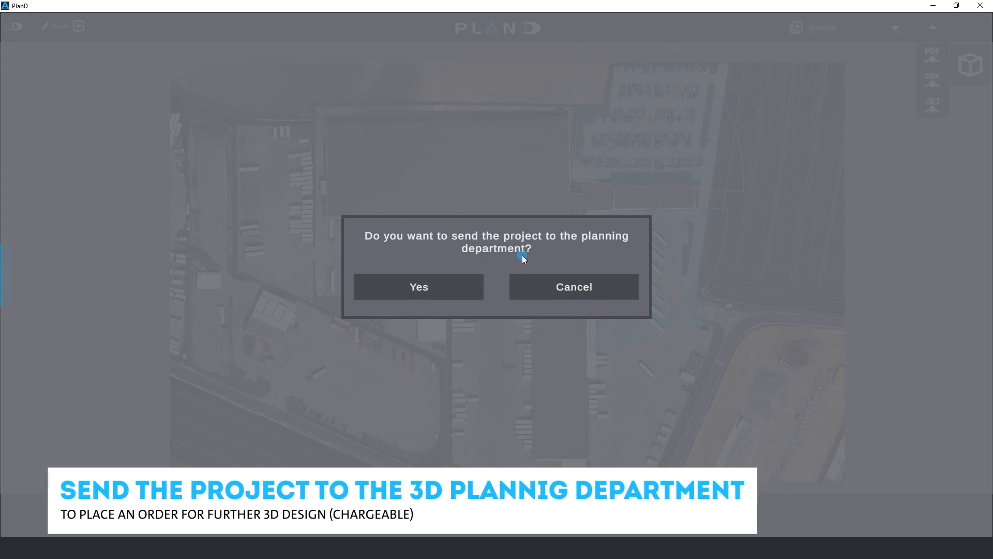
{"action": "left_click", "coordinate": [545, 288]}
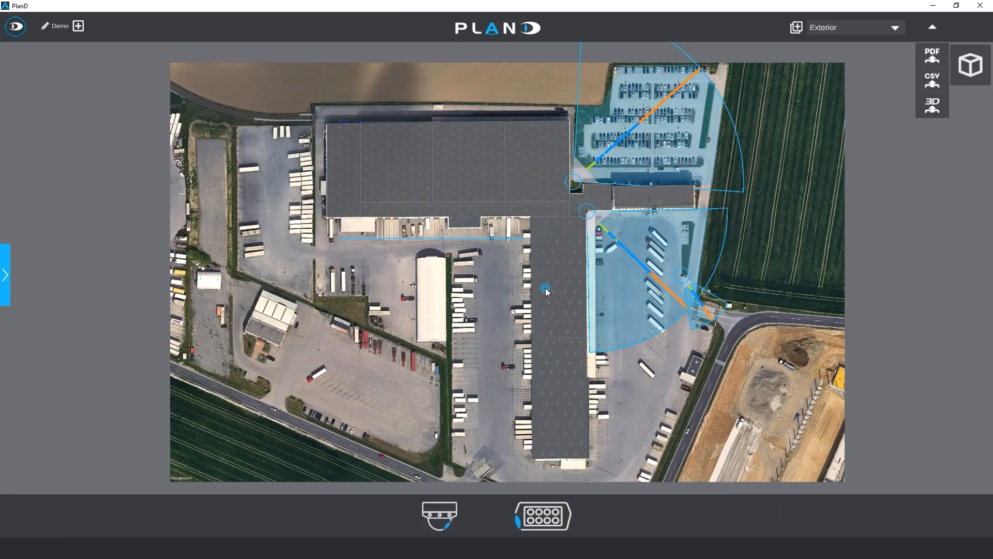